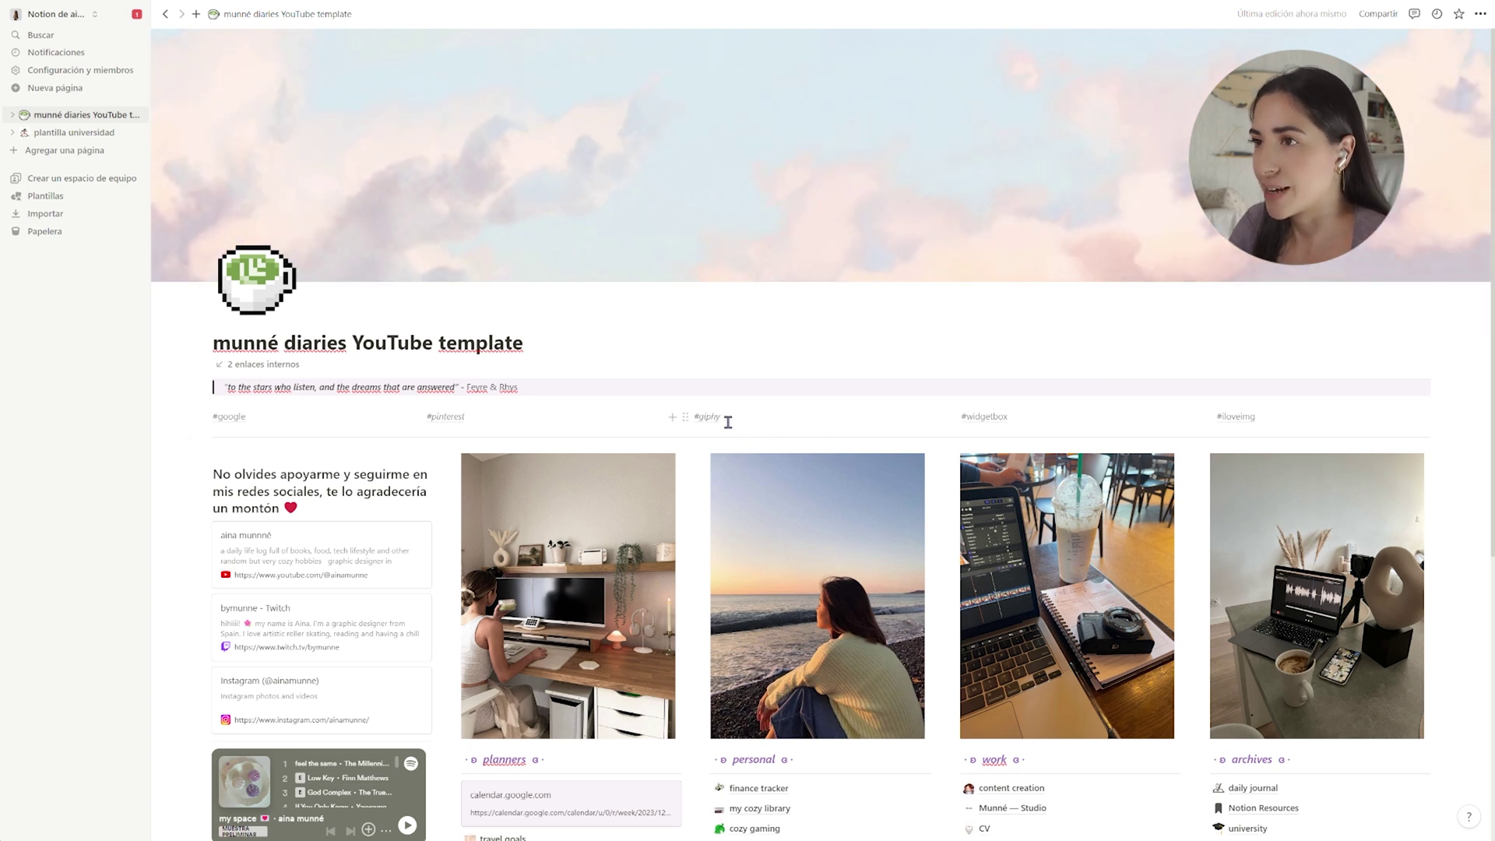
{"action": "scroll", "coordinate": [766, 660], "scroll_direction": "down", "scroll_amount": 1}
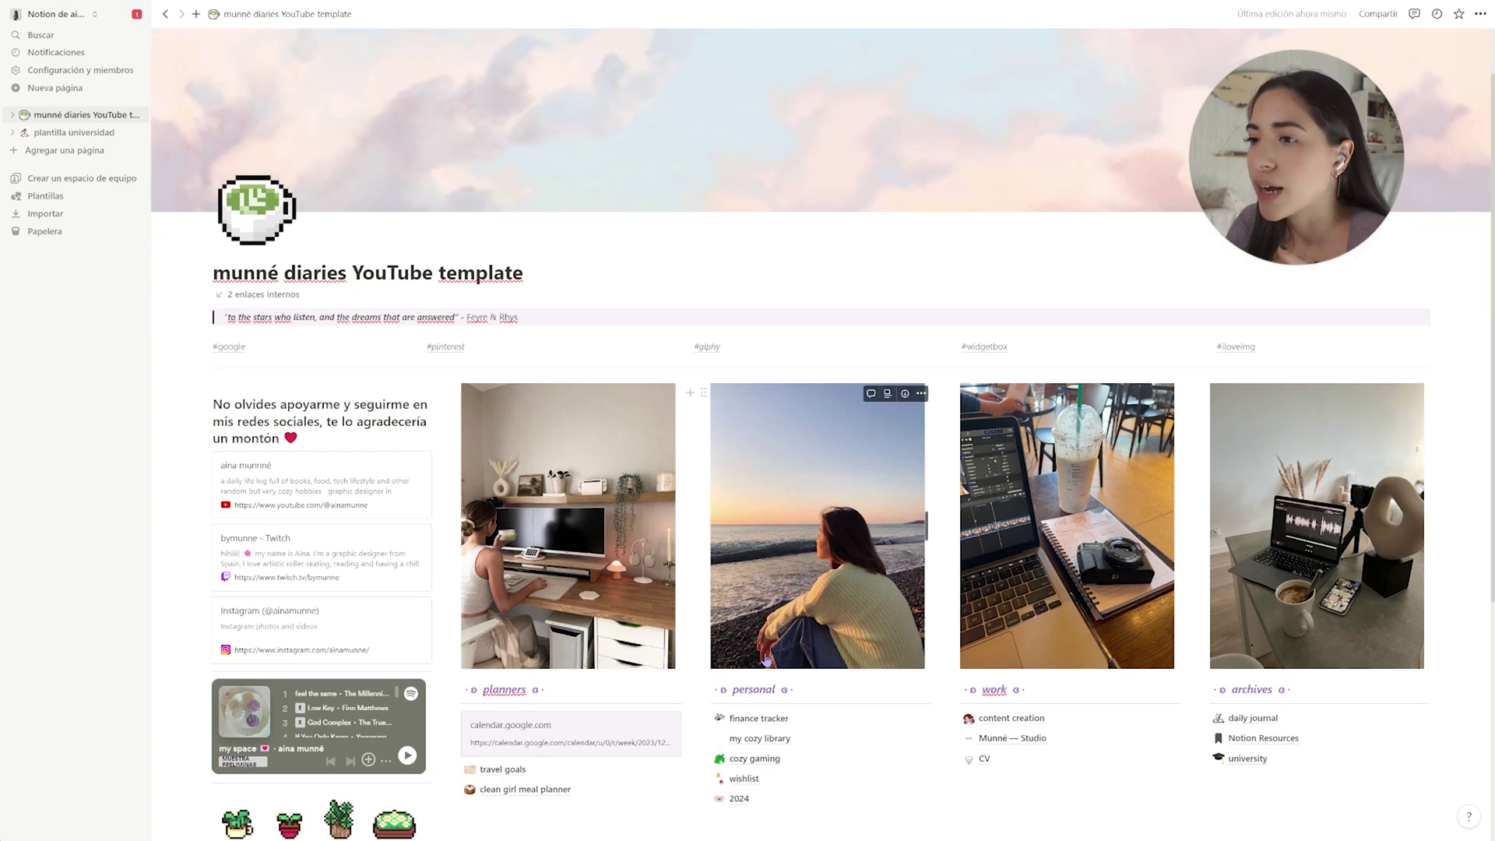
{"action": "left_click", "coordinate": [718, 717]}
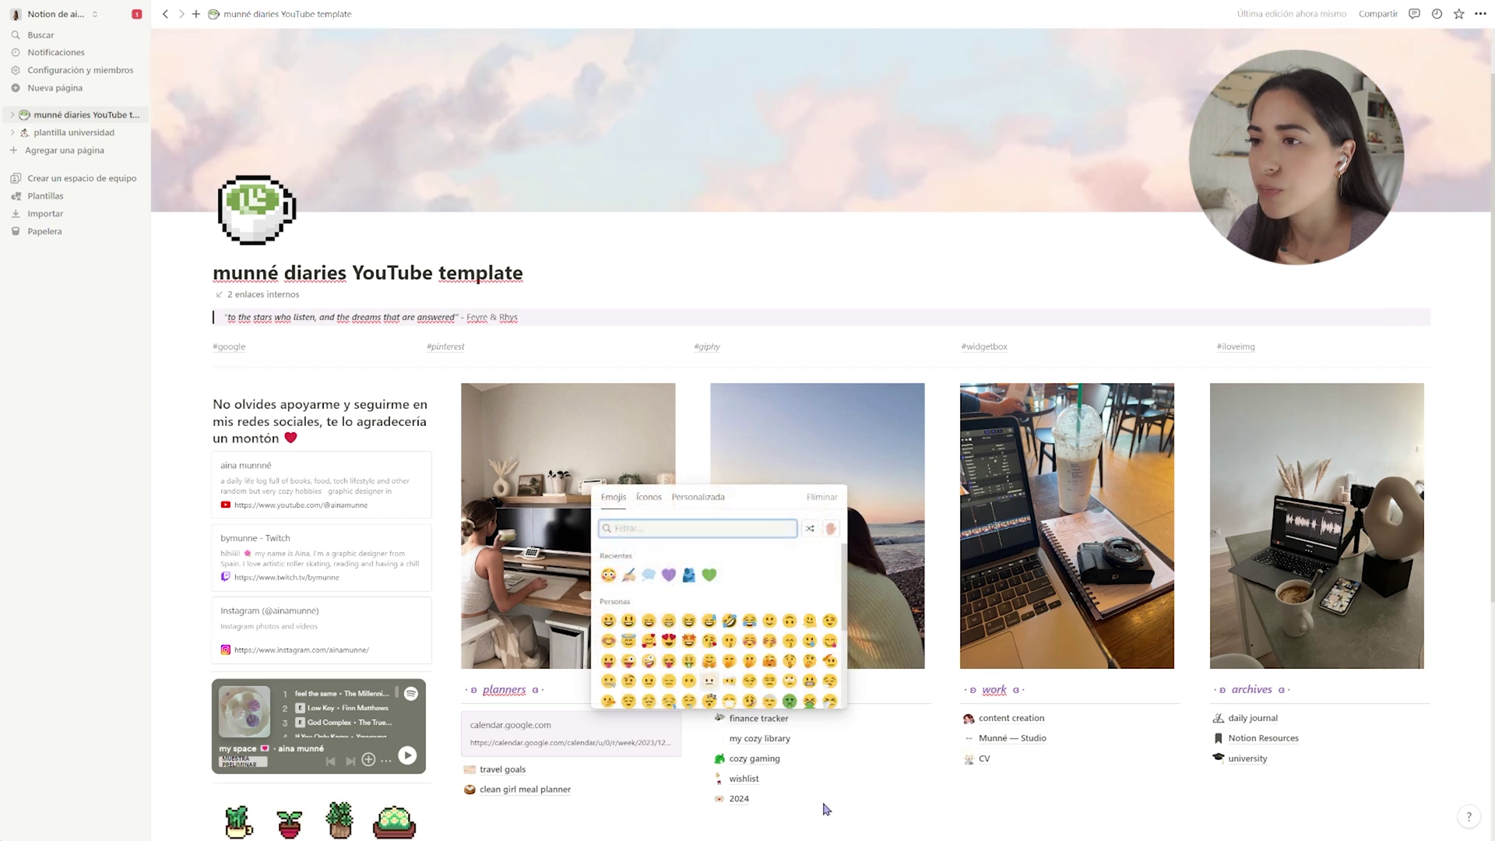
{"action": "left_click", "coordinate": [768, 810]}
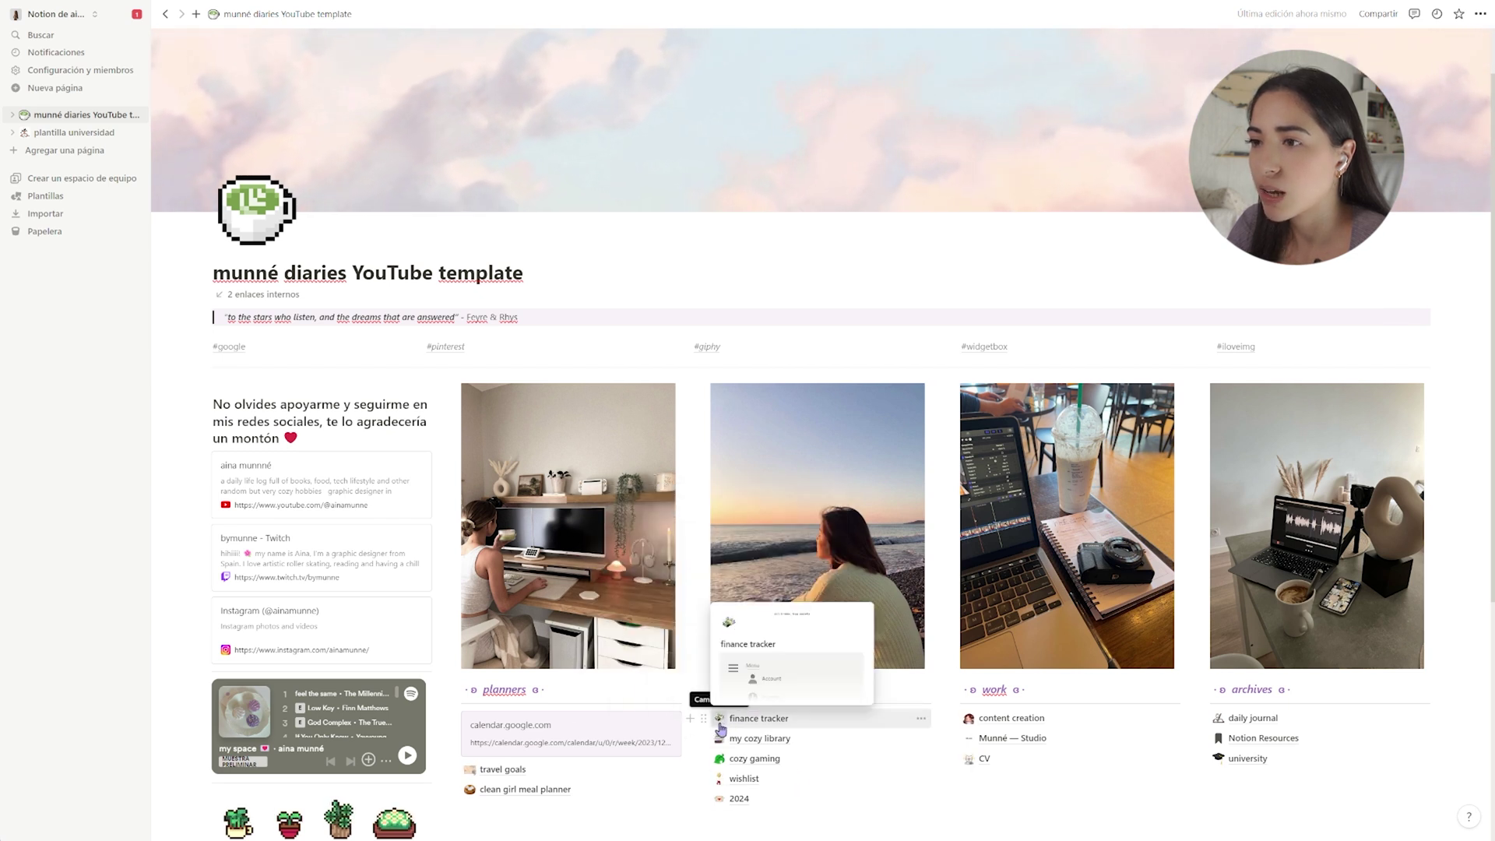
{"action": "scroll", "coordinate": [720, 712], "scroll_direction": "down", "scroll_amount": 2}
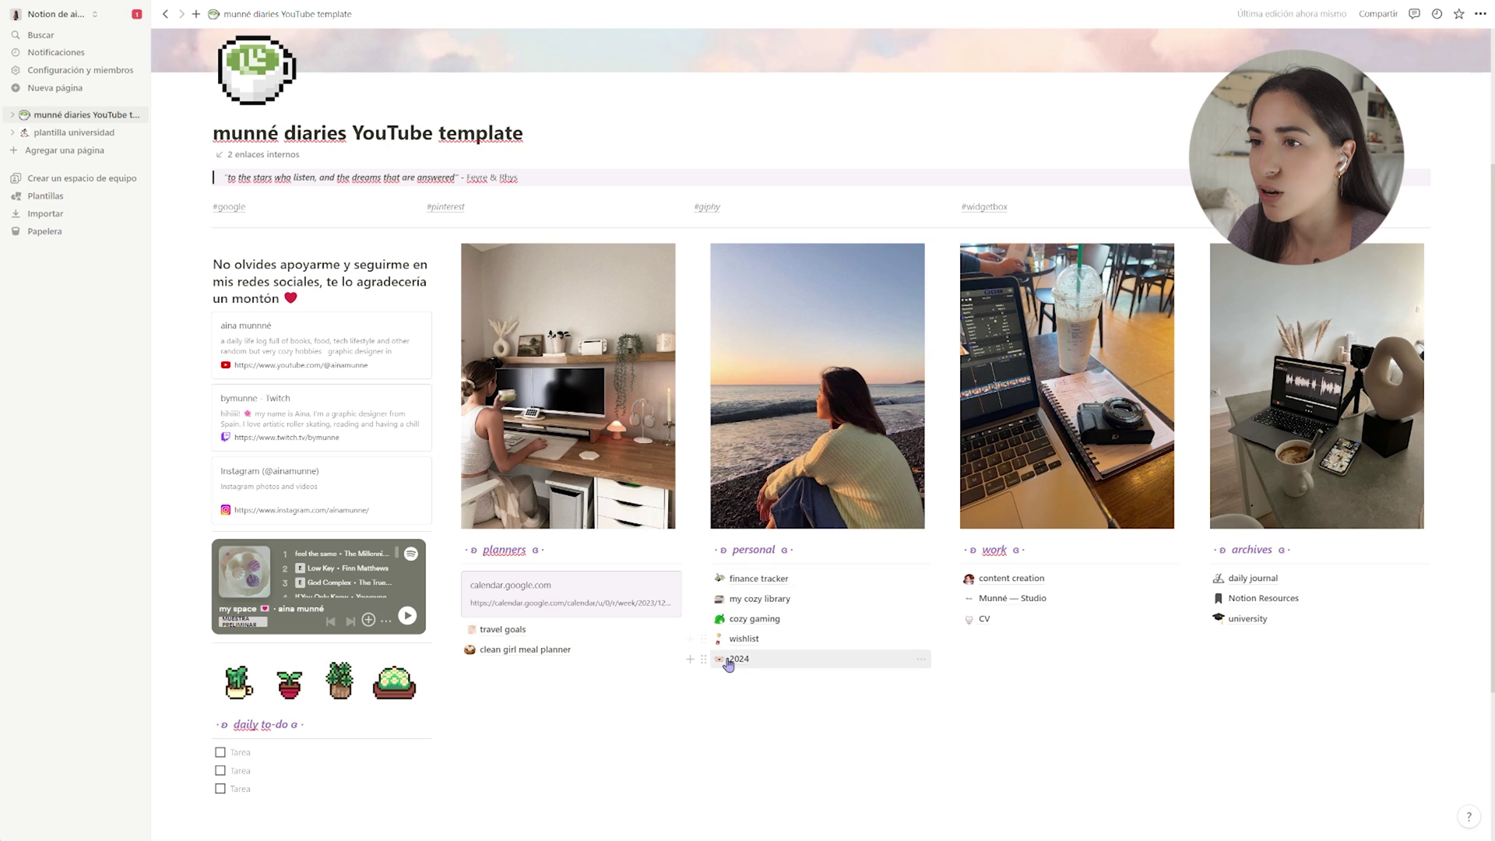
{"action": "scroll", "coordinate": [821, 710], "scroll_direction": "up", "scroll_amount": 3}
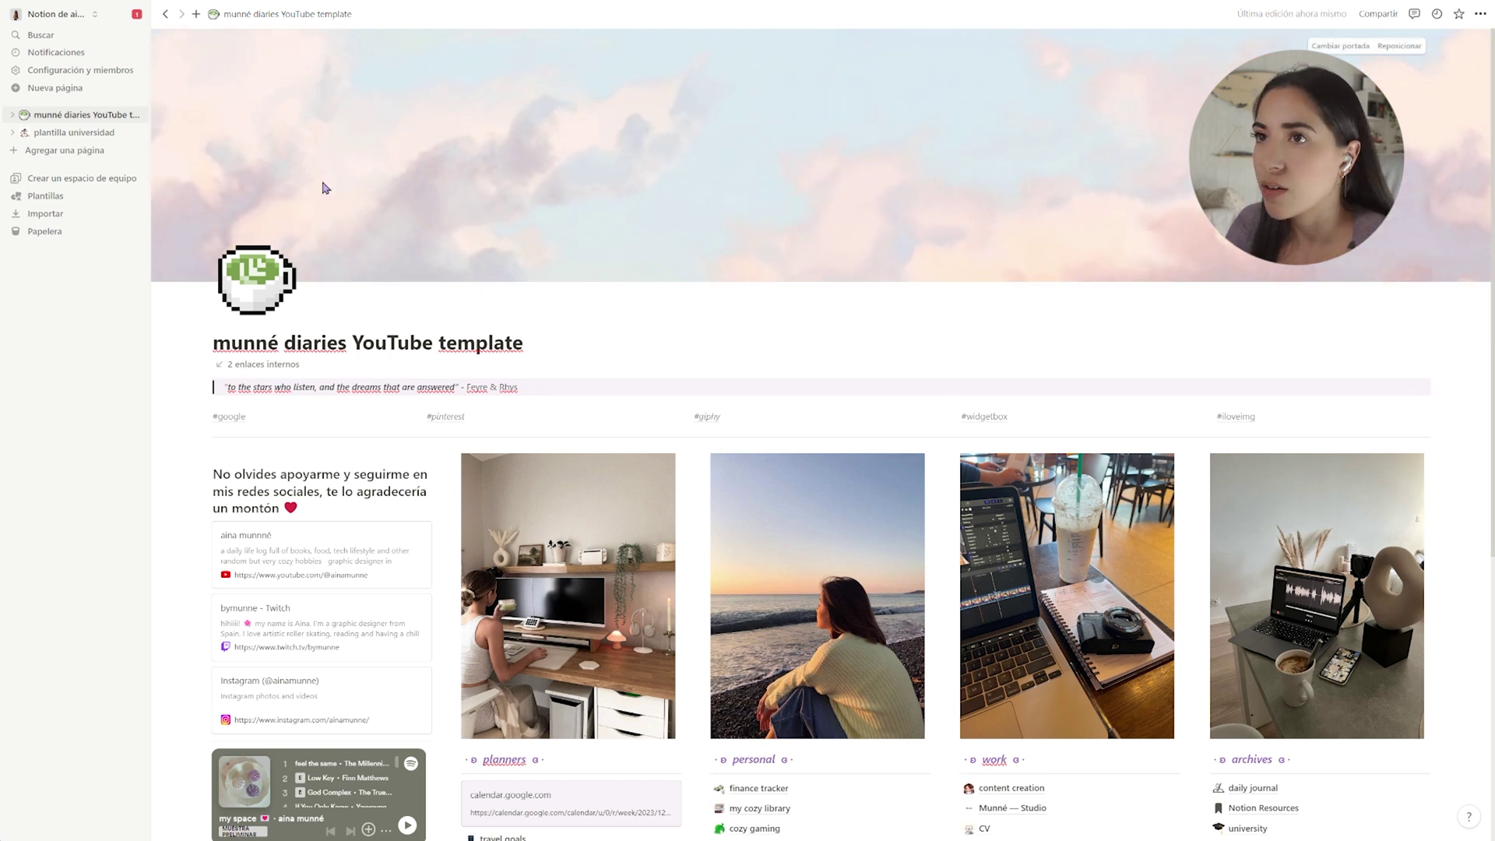
Enter "marcar post its" as the first task in the daily to-do list and tick it off
{"action": "scroll", "coordinate": [800, 270], "scroll_direction": "down", "scroll_amount": 3}
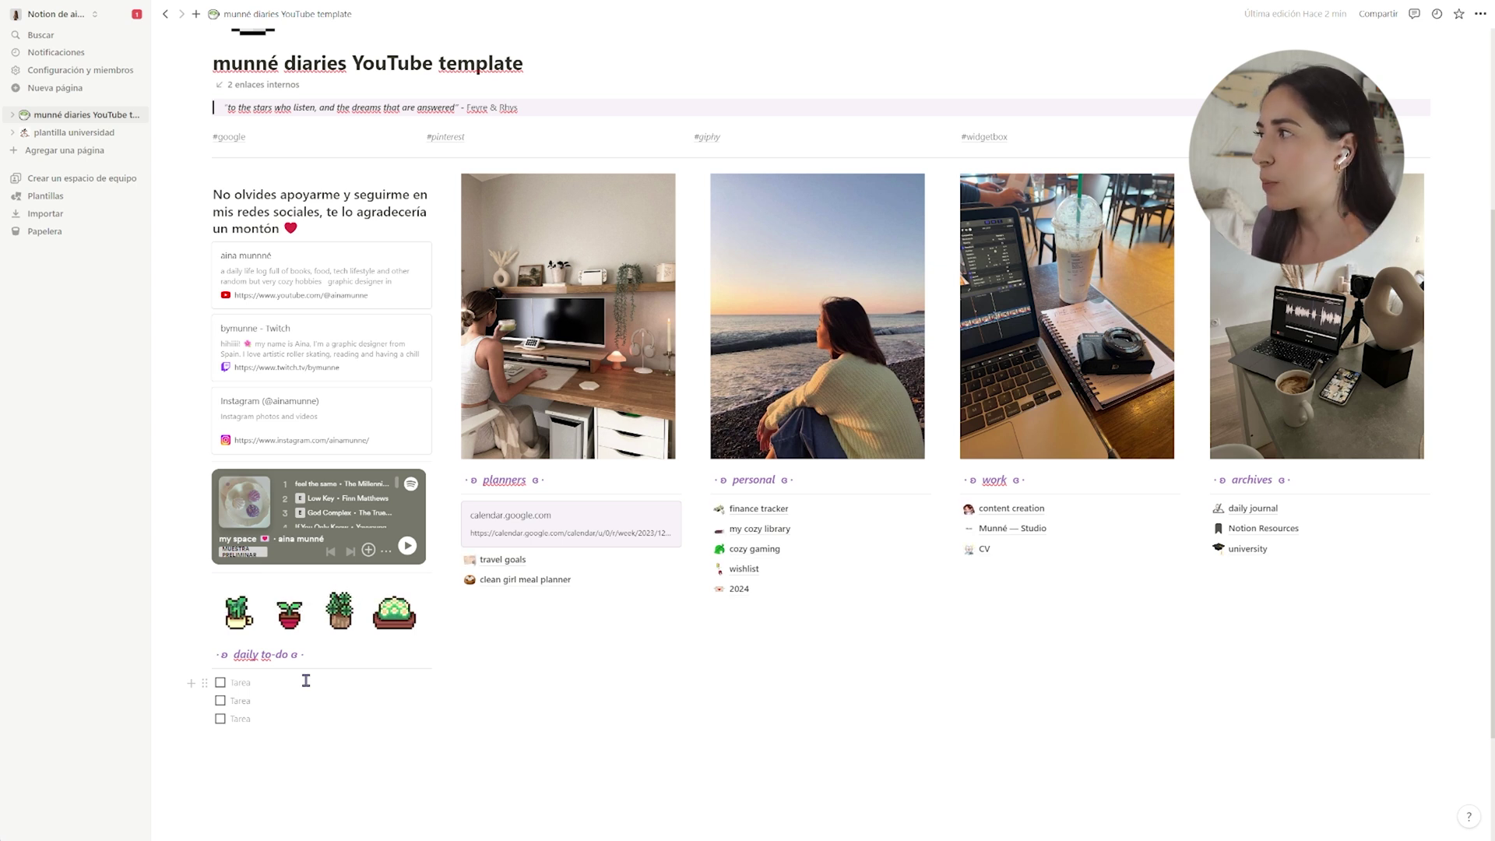
{"action": "left_click", "coordinate": [292, 683]}
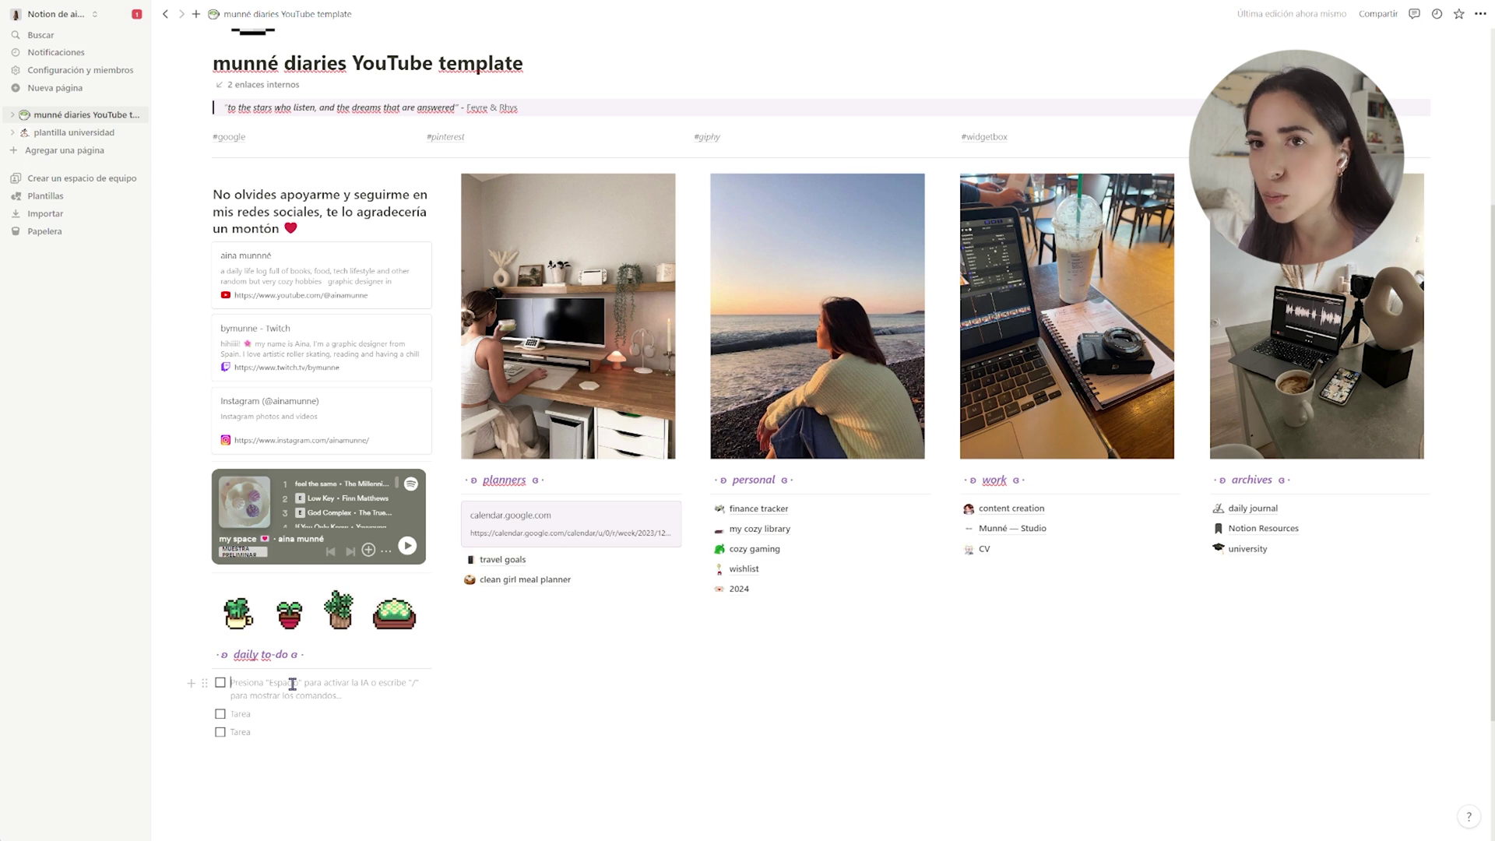
{"action": "type", "text": "marcar"}
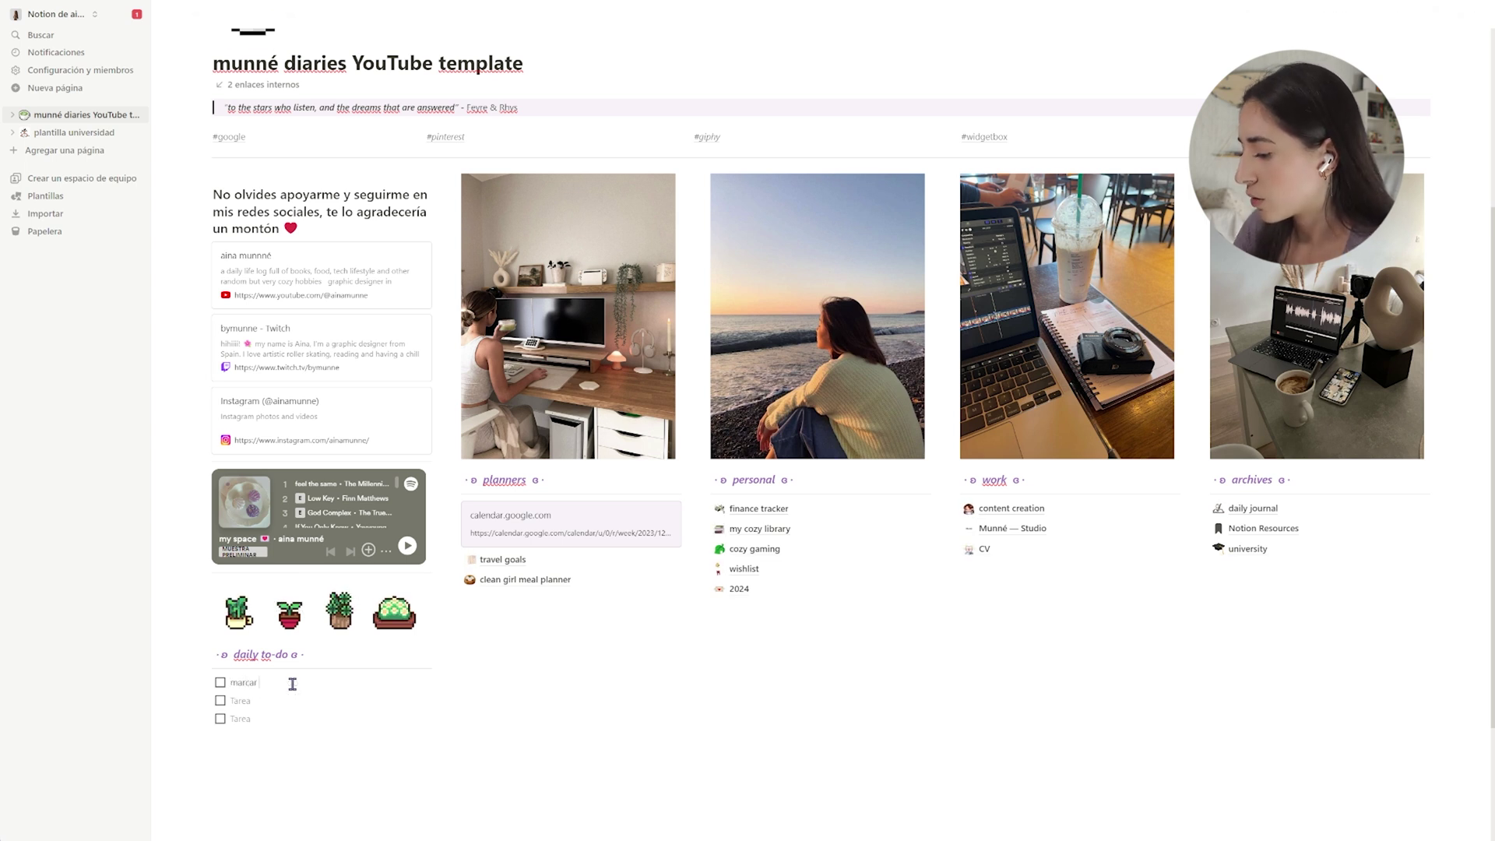
{"action": "type", "text": " post its"}
{"action": "key", "text": "BackSpace"}
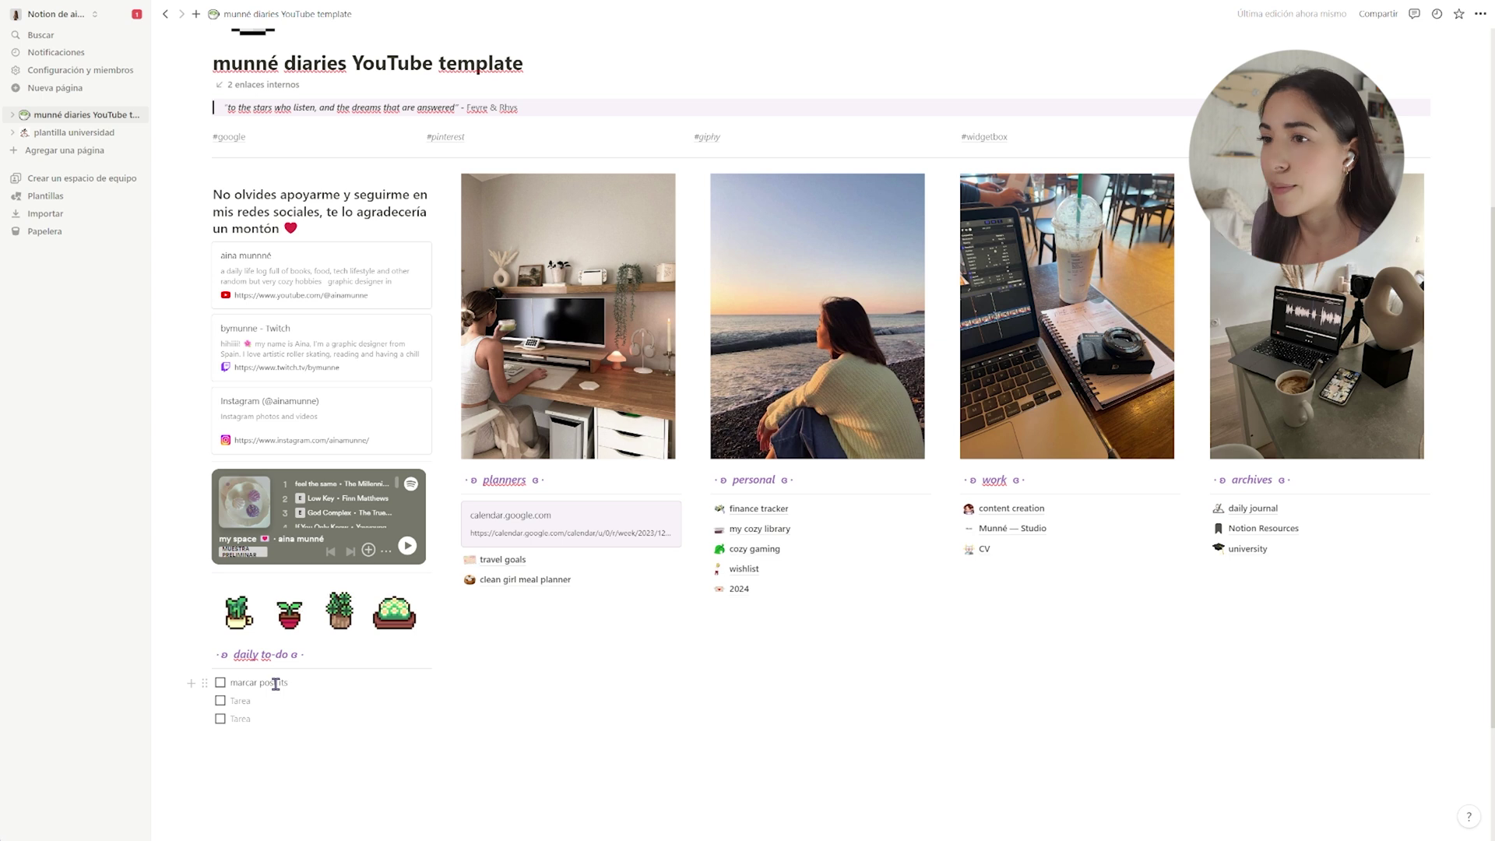
{"action": "double_click", "coordinate": [276, 684]}
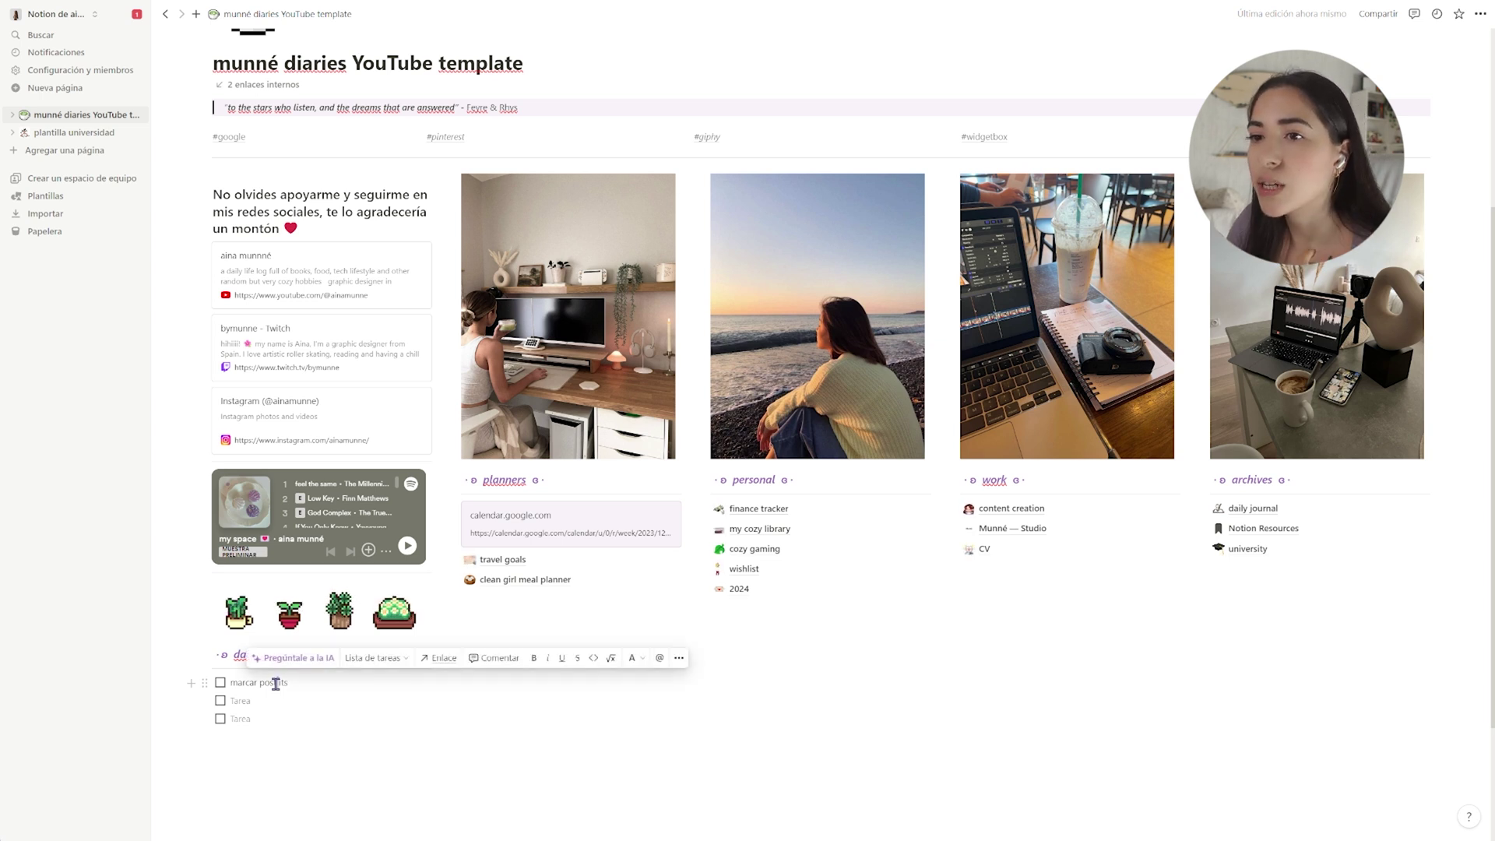
{"action": "left_click", "coordinate": [220, 683]}
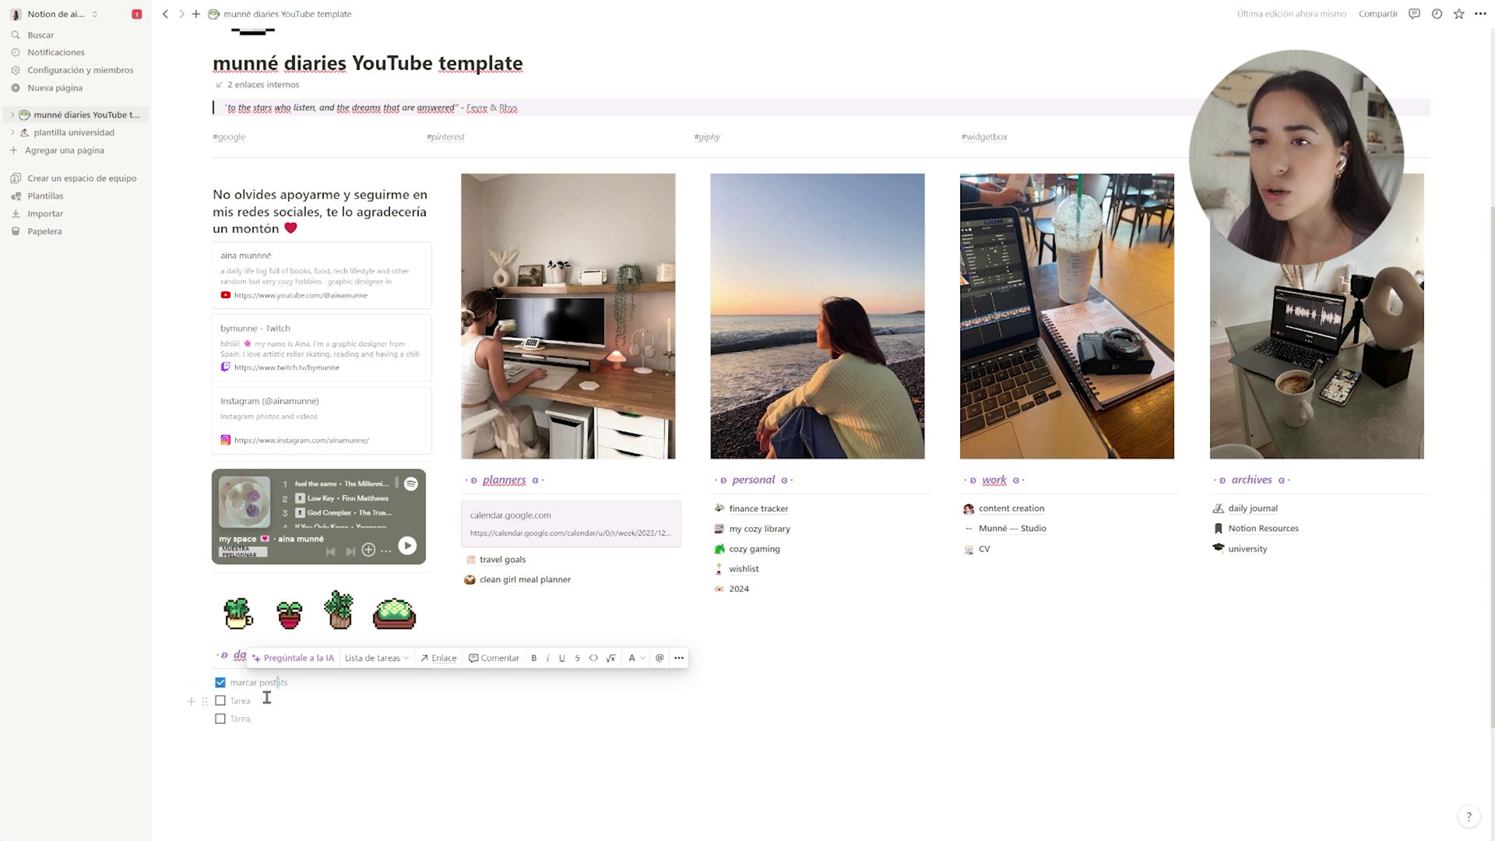
Clear the completed first task in the daily to-do list back to an empty, unticked item
{"action": "left_click", "coordinate": [299, 762]}
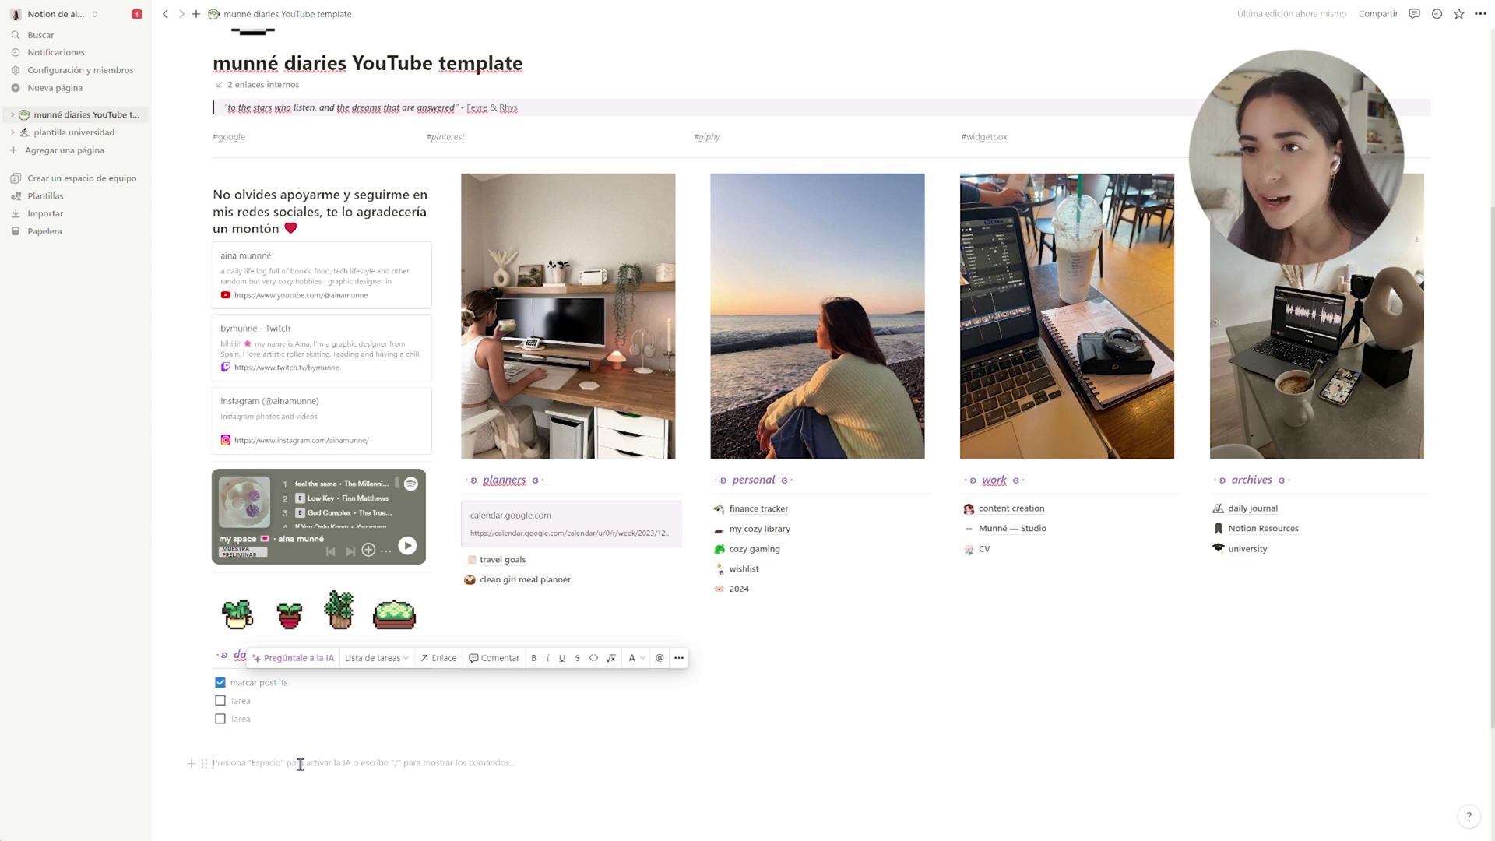
{"action": "triple_click", "coordinate": [265, 683]}
{"action": "key", "text": "BackSpace"}
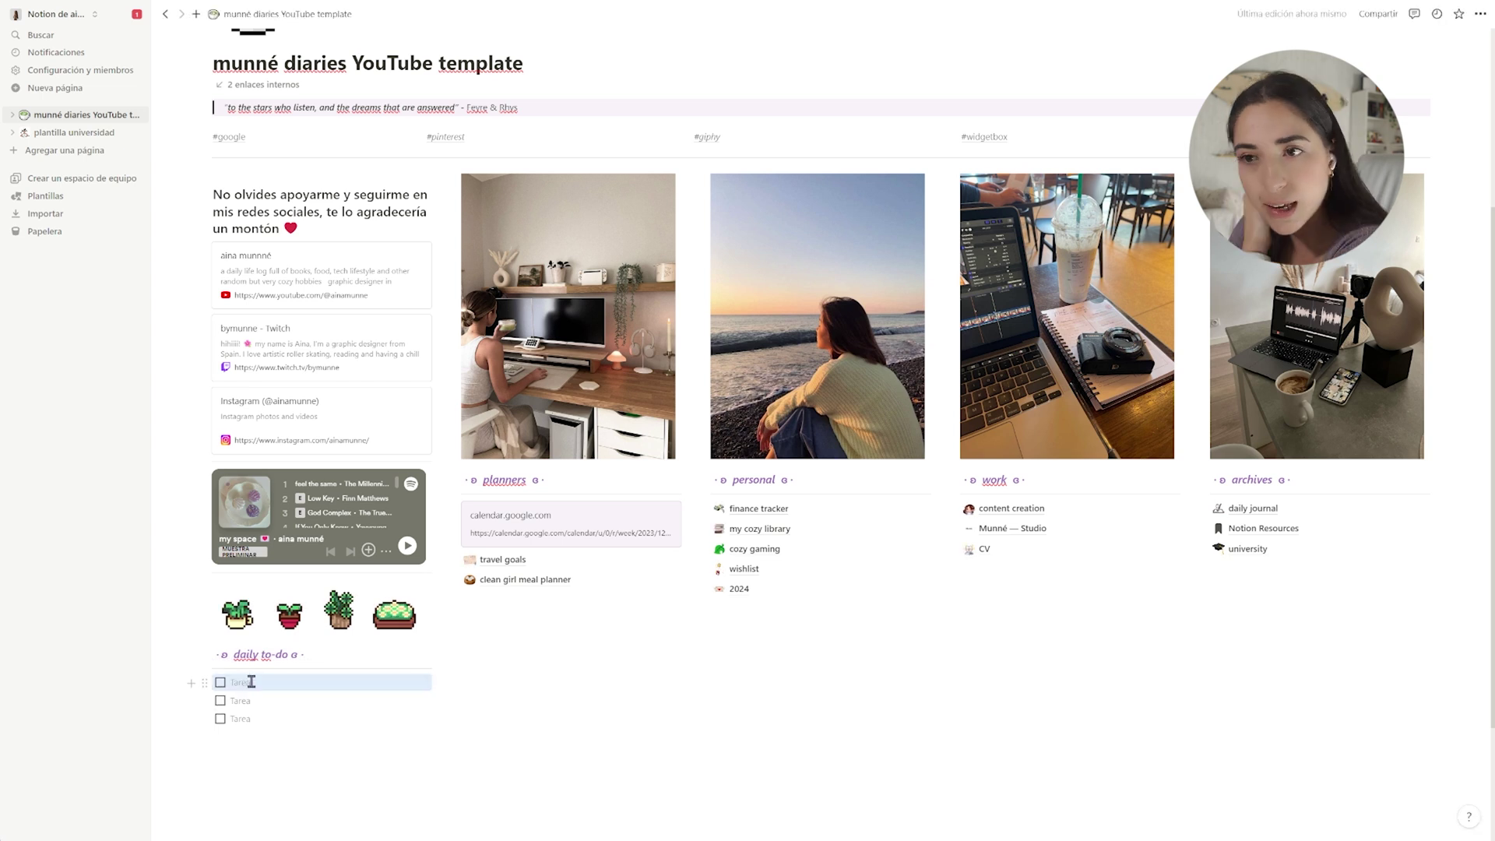
Enter "ja" in the third daily to-do task with a new line after it, and remove both again
{"action": "left_click", "coordinate": [241, 718]}
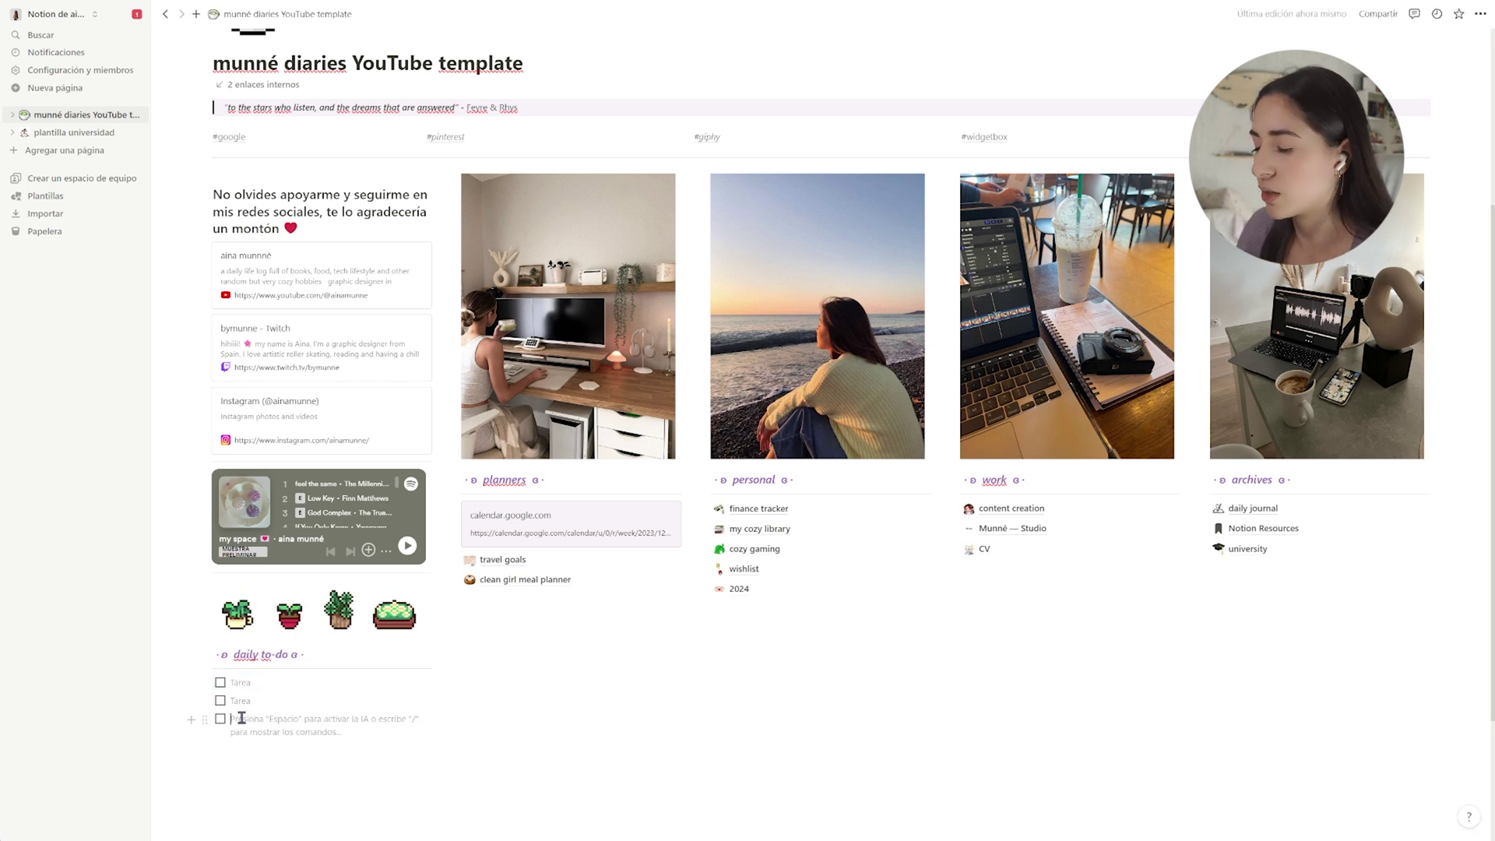
{"action": "type", "text": "ja"}
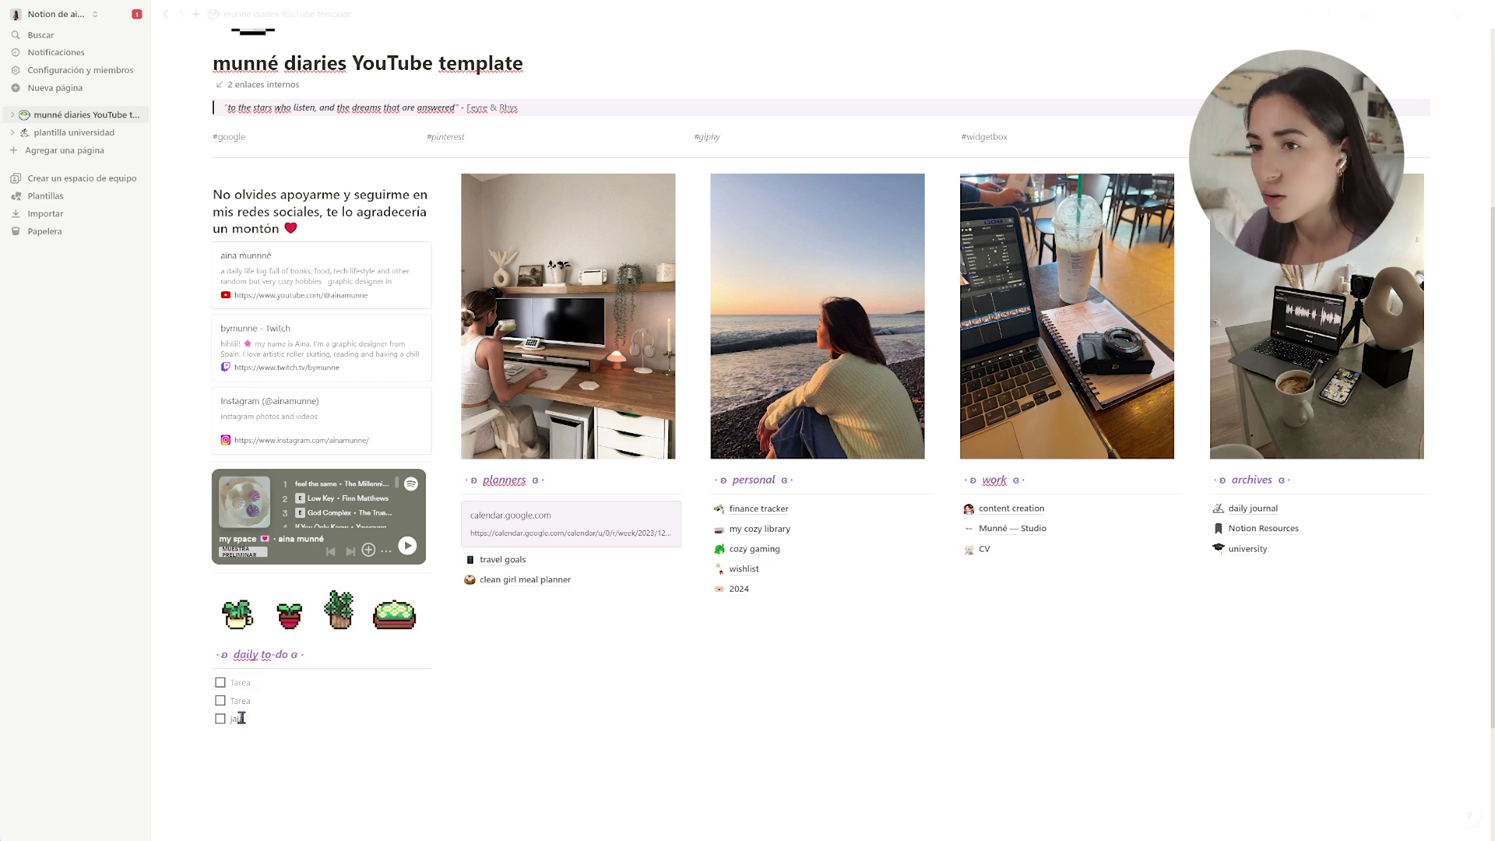
{"action": "key", "text": "Return"}
{"action": "key", "text": "BackSpace"}
{"action": "double_click", "coordinate": [236, 718]}
{"action": "key", "text": "BackSpace"}
Look over the template page's columns and examine the actions available for the planners photo
{"action": "left_click", "coordinate": [581, 683]}
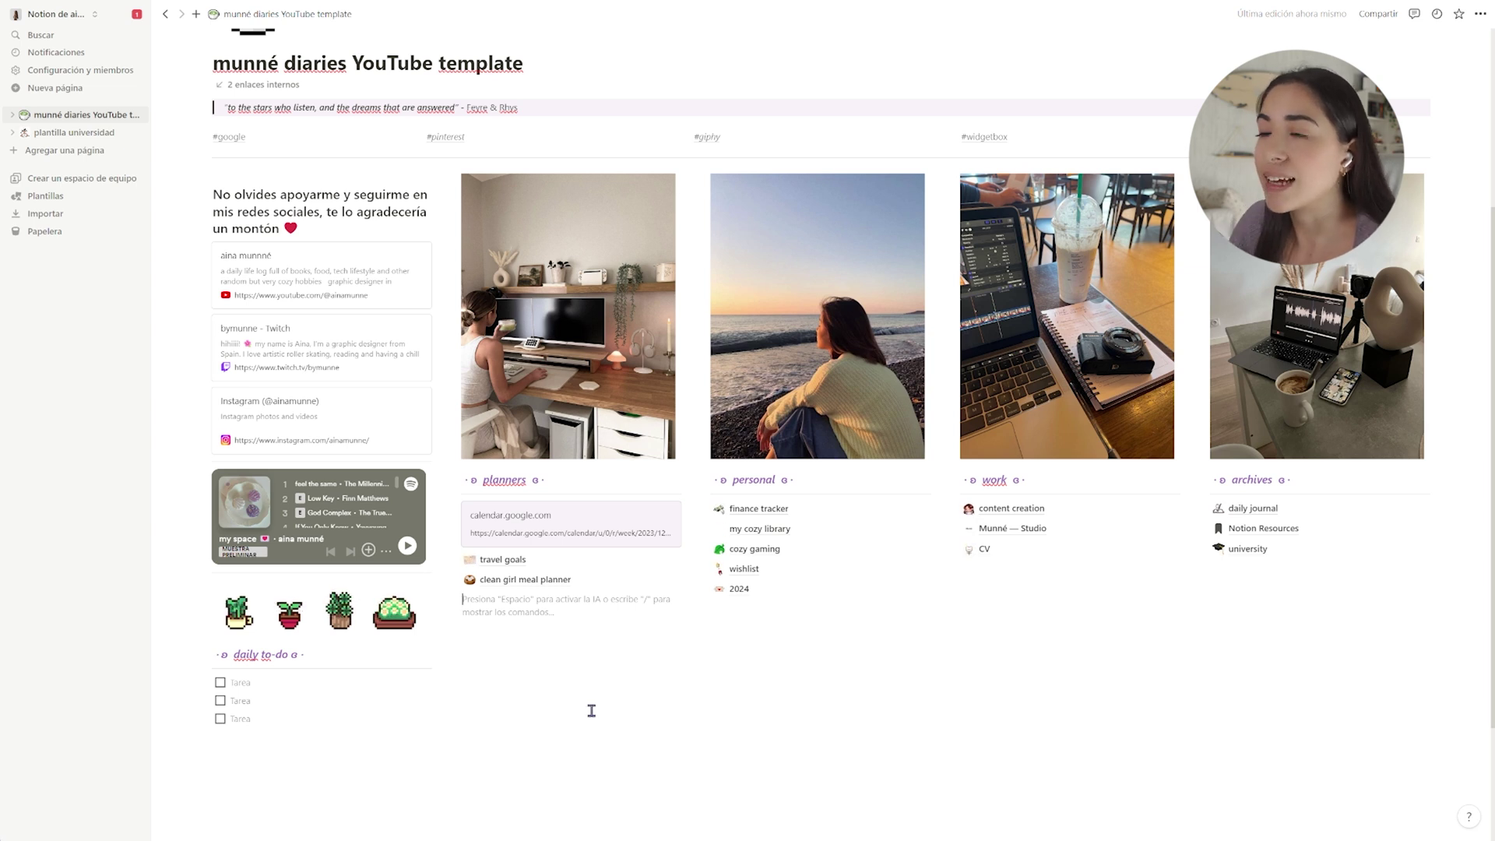
{"action": "scroll", "coordinate": [668, 479], "scroll_direction": "up", "scroll_amount": 3}
{"action": "scroll", "coordinate": [668, 486], "scroll_direction": "down", "scroll_amount": 4}
{"action": "scroll", "coordinate": [668, 486], "scroll_direction": "down", "scroll_amount": 2}
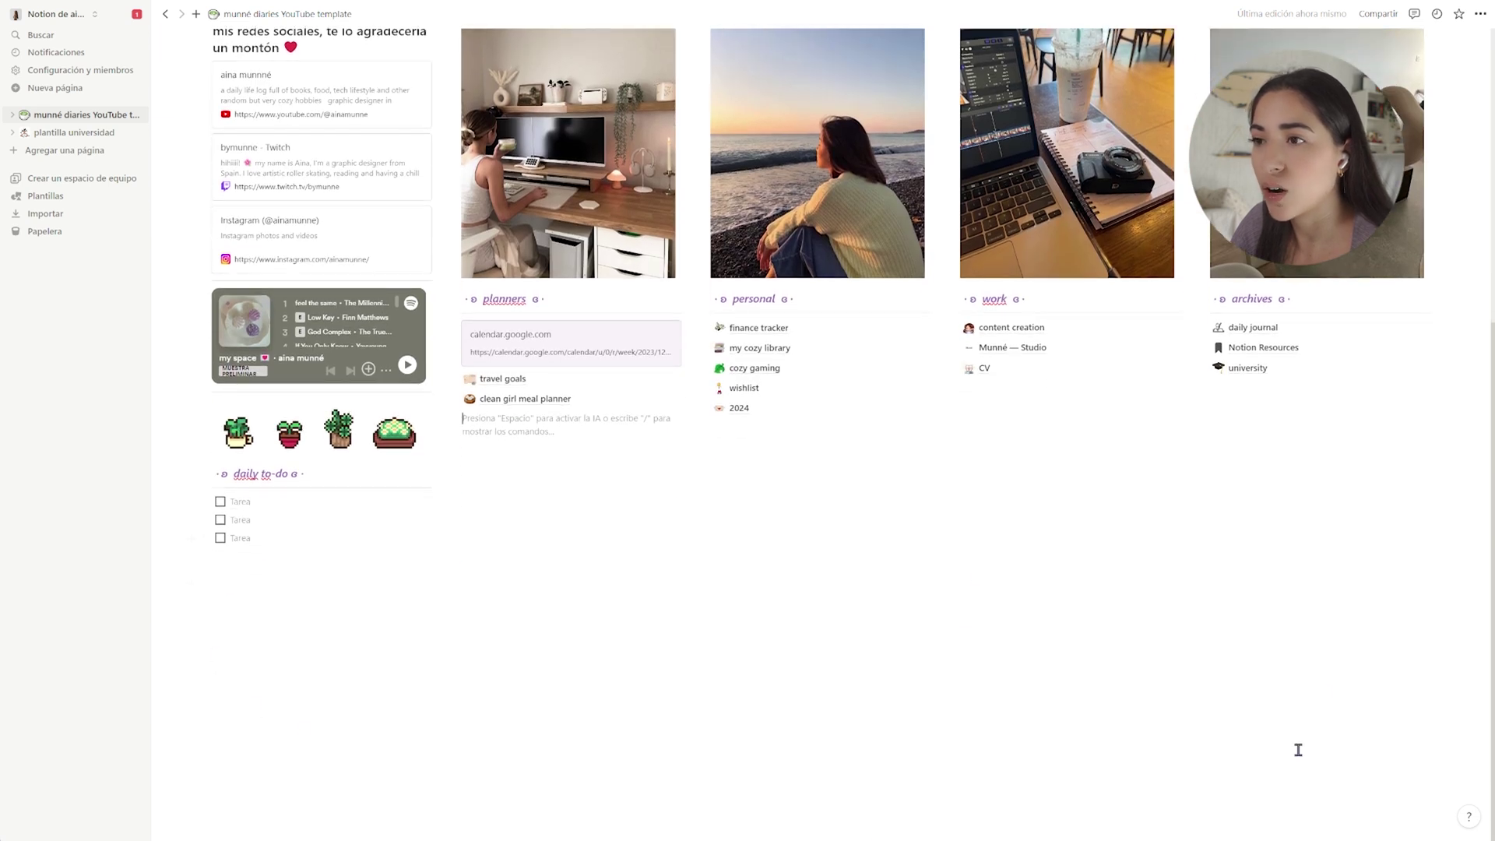
{"action": "scroll", "coordinate": [587, 656], "scroll_direction": "up", "scroll_amount": 4}
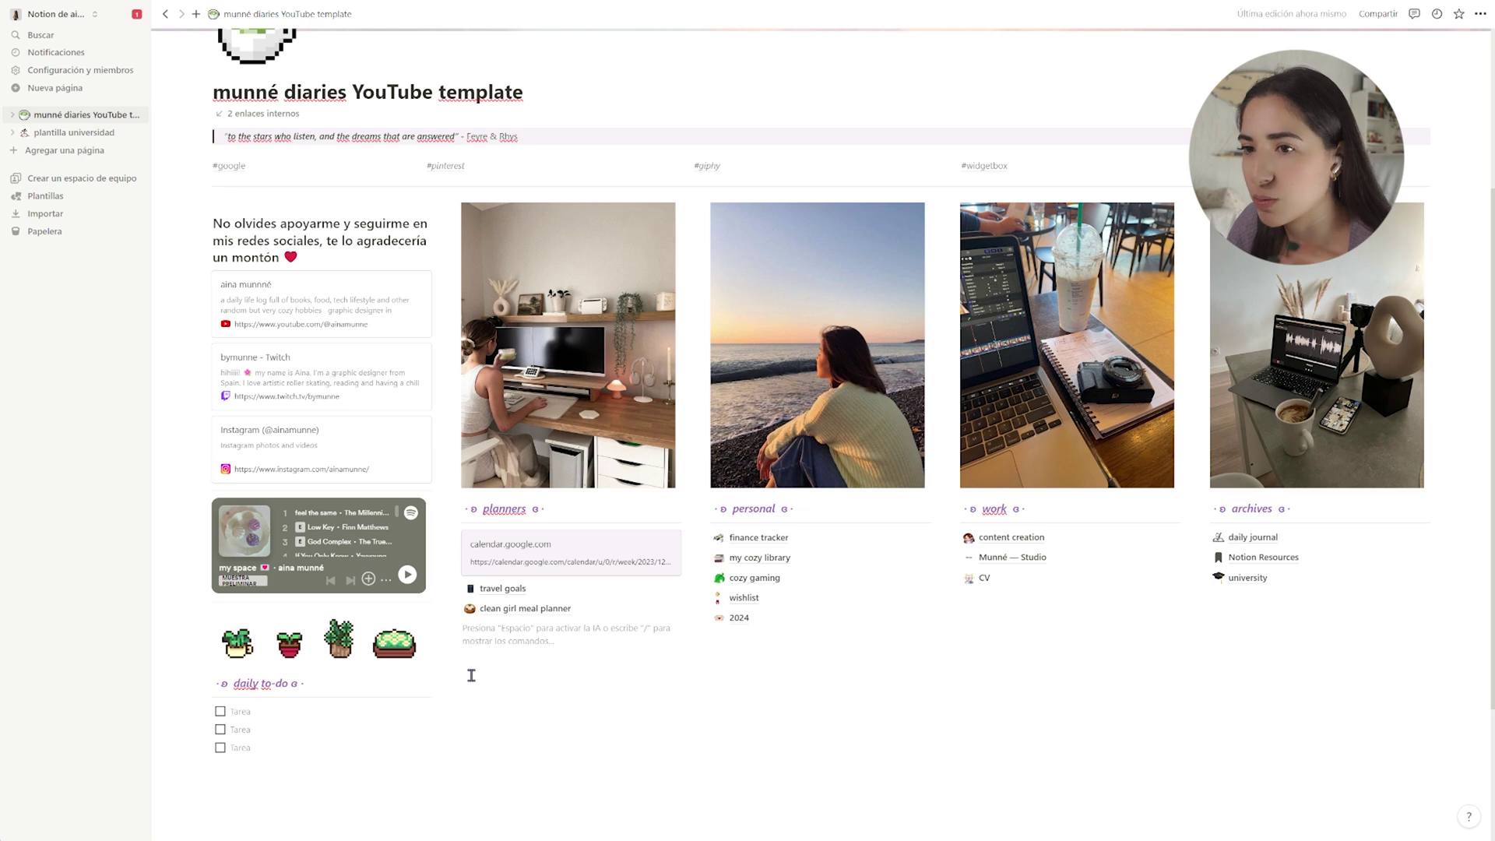
{"action": "scroll", "coordinate": [600, 735], "scroll_direction": "up", "scroll_amount": 1}
{"action": "scroll", "coordinate": [600, 735], "scroll_direction": "down", "scroll_amount": 1}
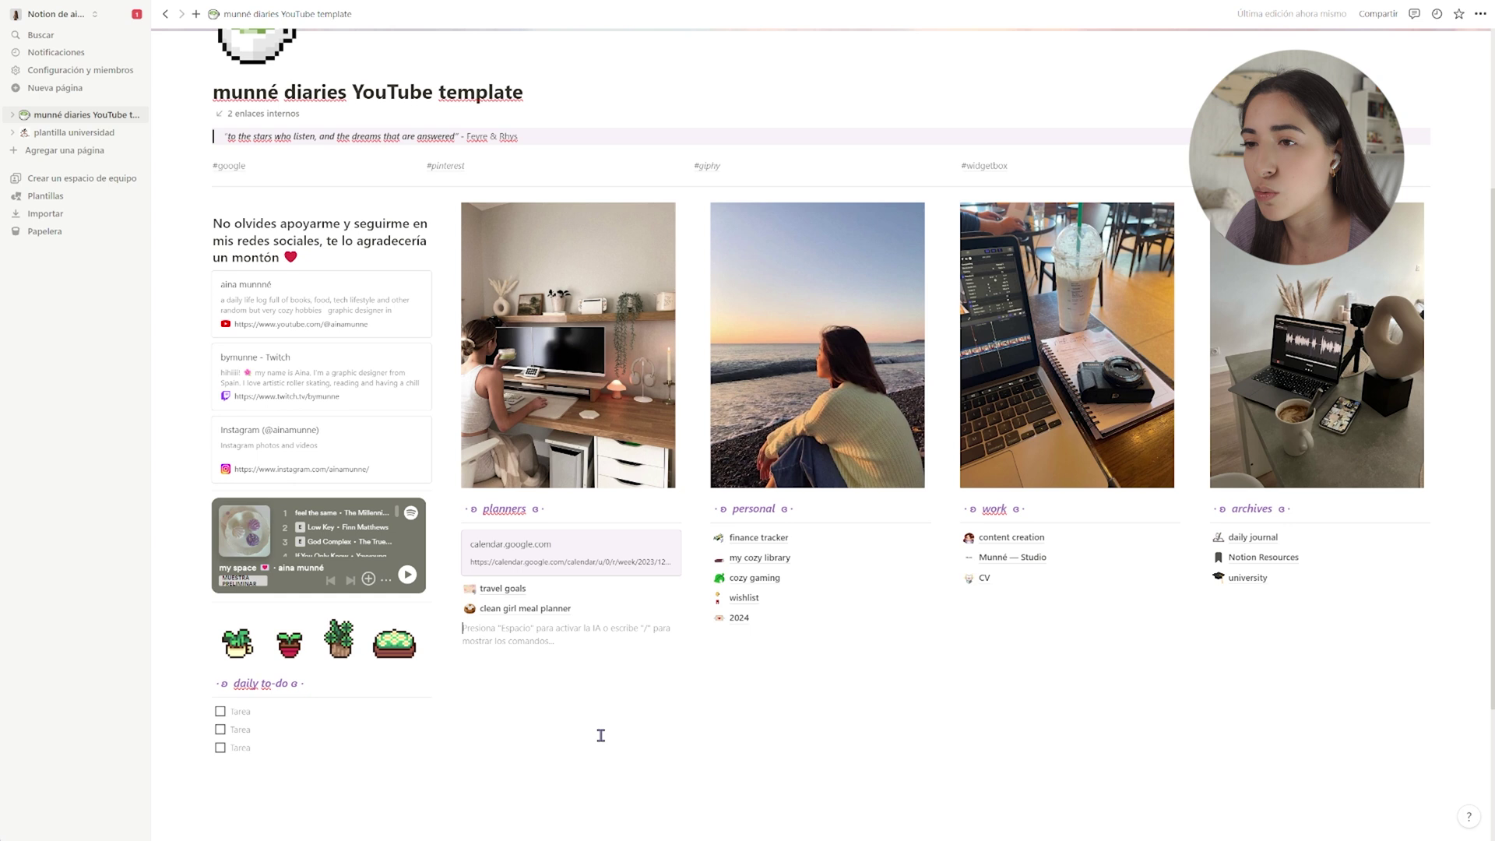
{"action": "scroll", "coordinate": [493, 773], "scroll_direction": "down", "scroll_amount": 3}
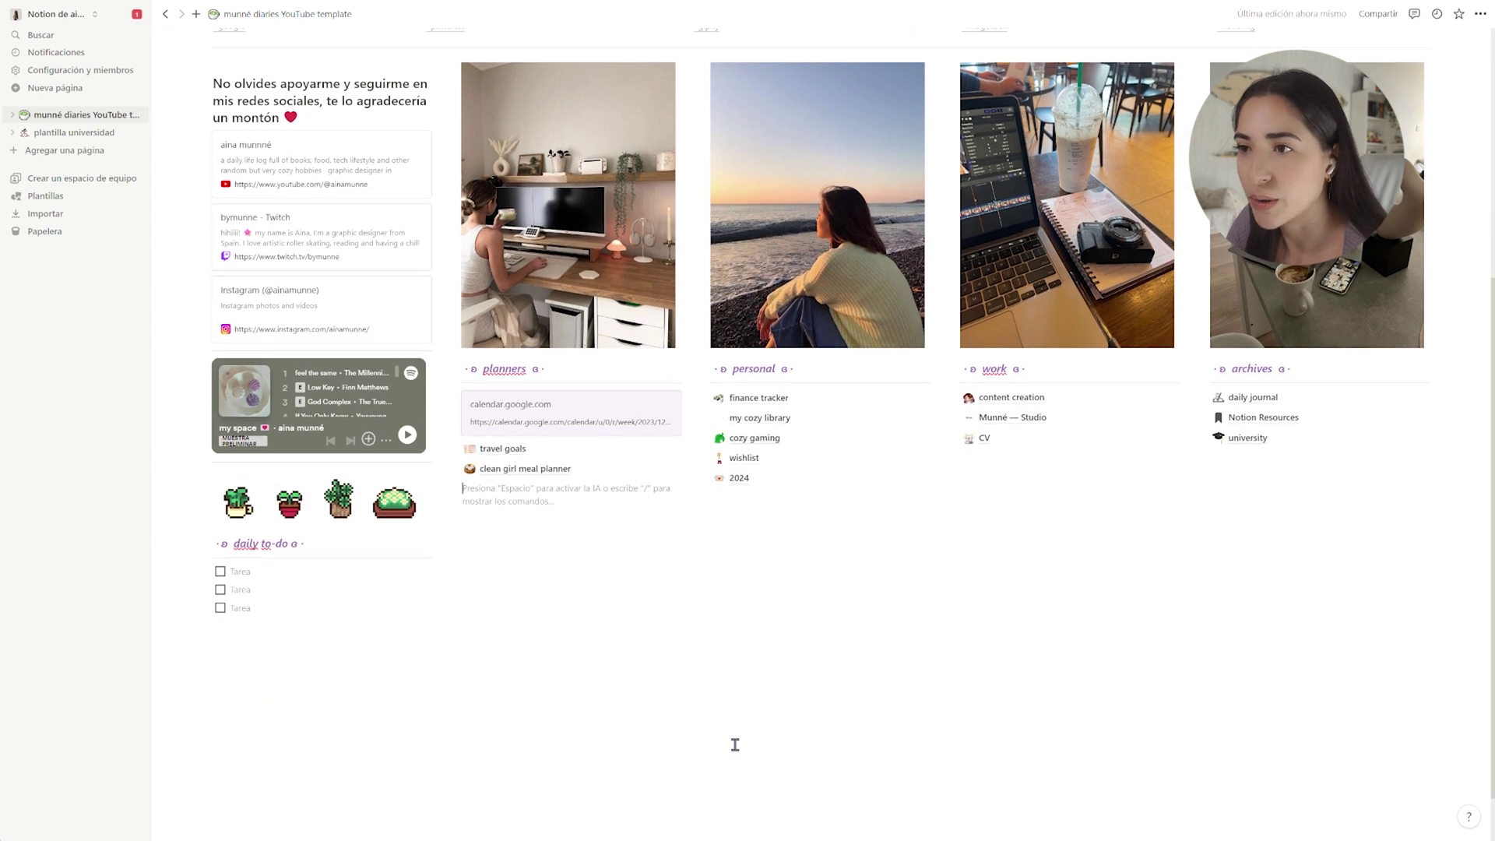
{"action": "scroll", "coordinate": [1194, 791], "scroll_direction": "up", "scroll_amount": 3}
{"action": "left_click", "coordinate": [666, 213]}
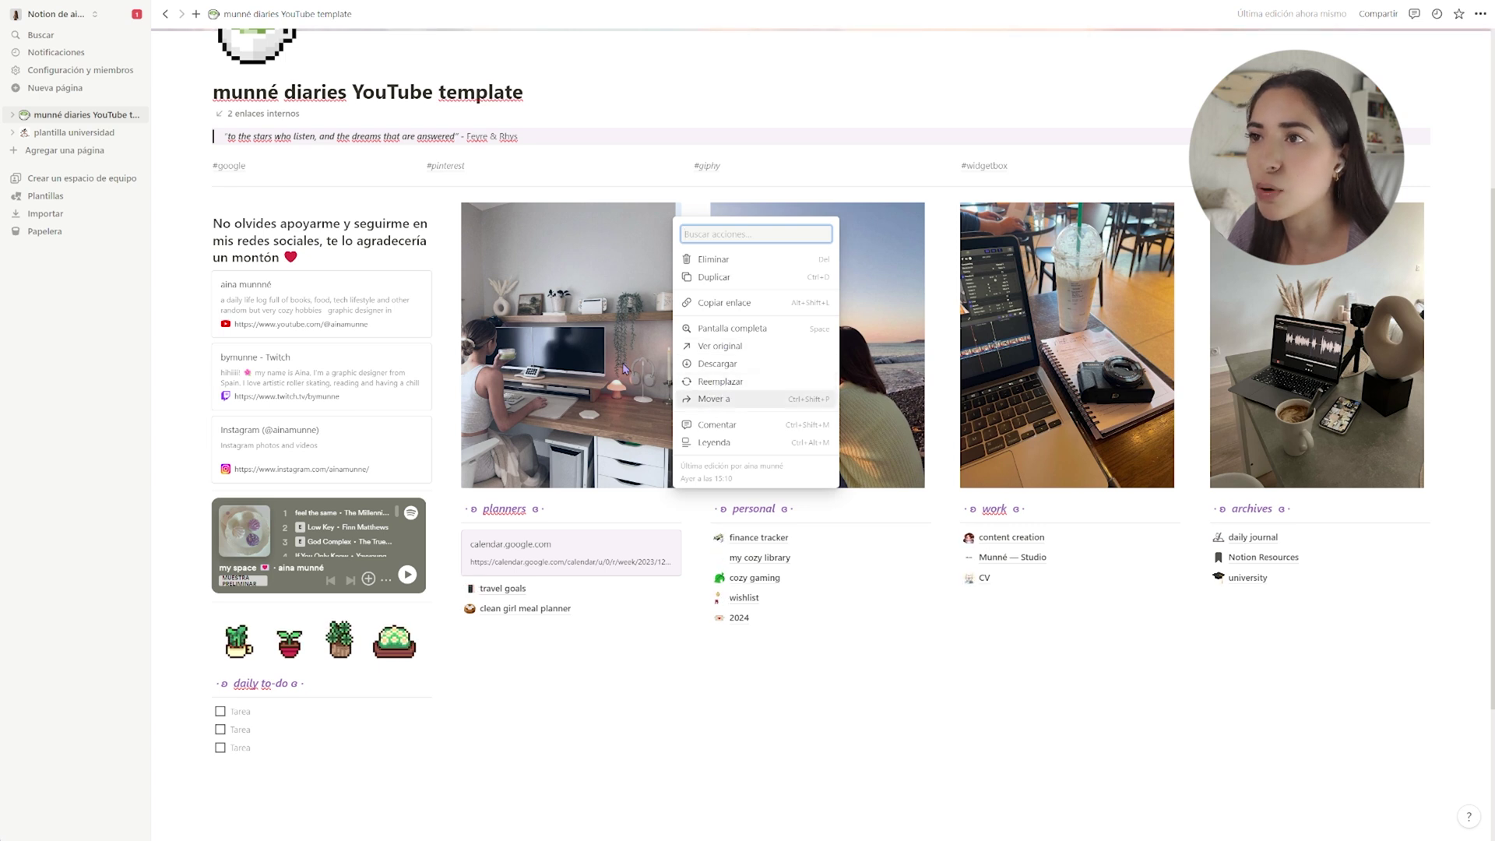
{"action": "left_click", "coordinate": [553, 749]}
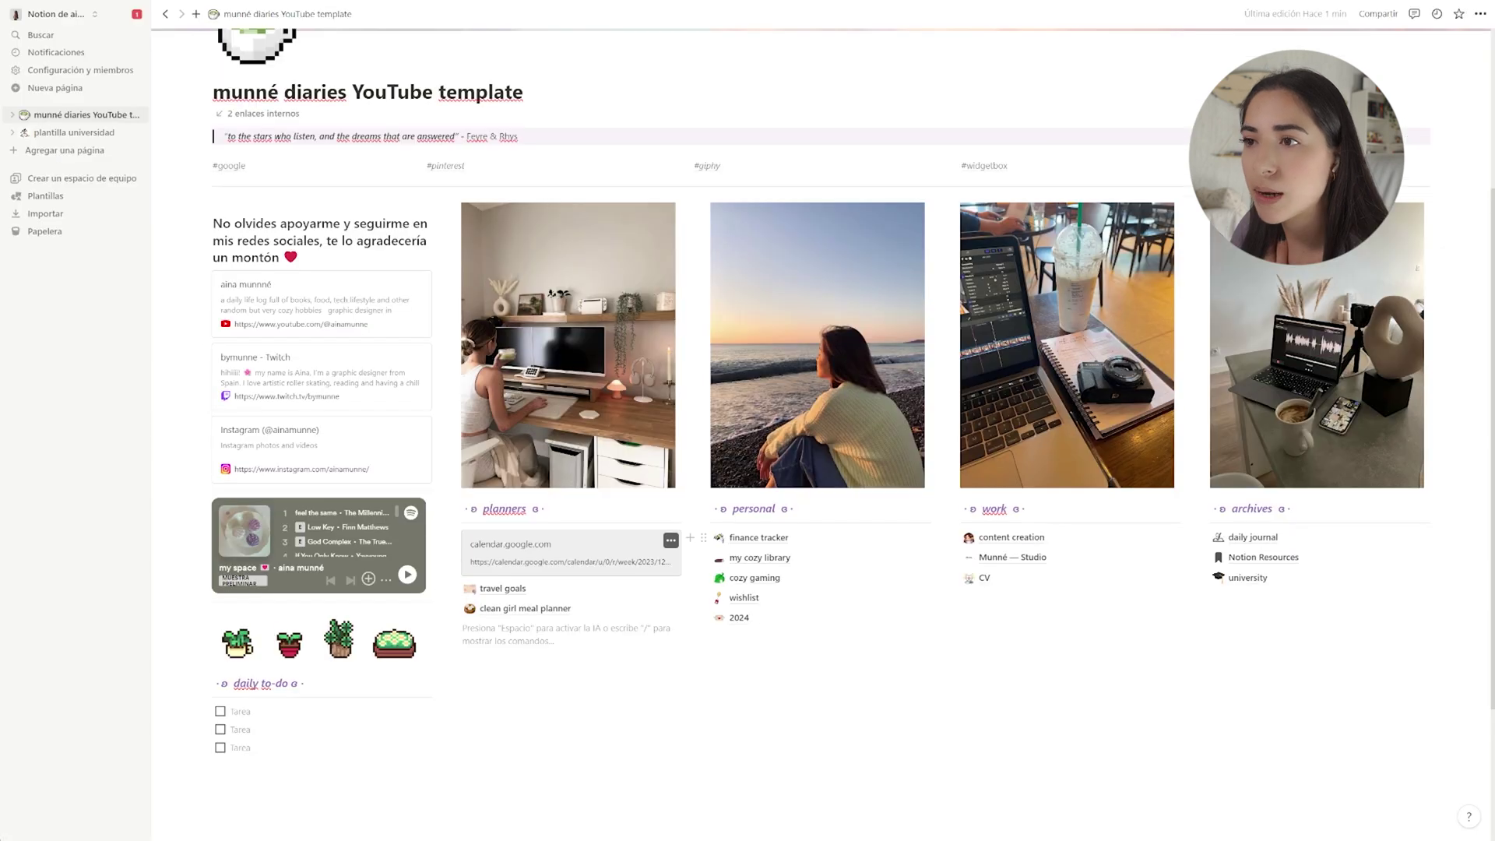
{"action": "right_click", "coordinate": [670, 539]}
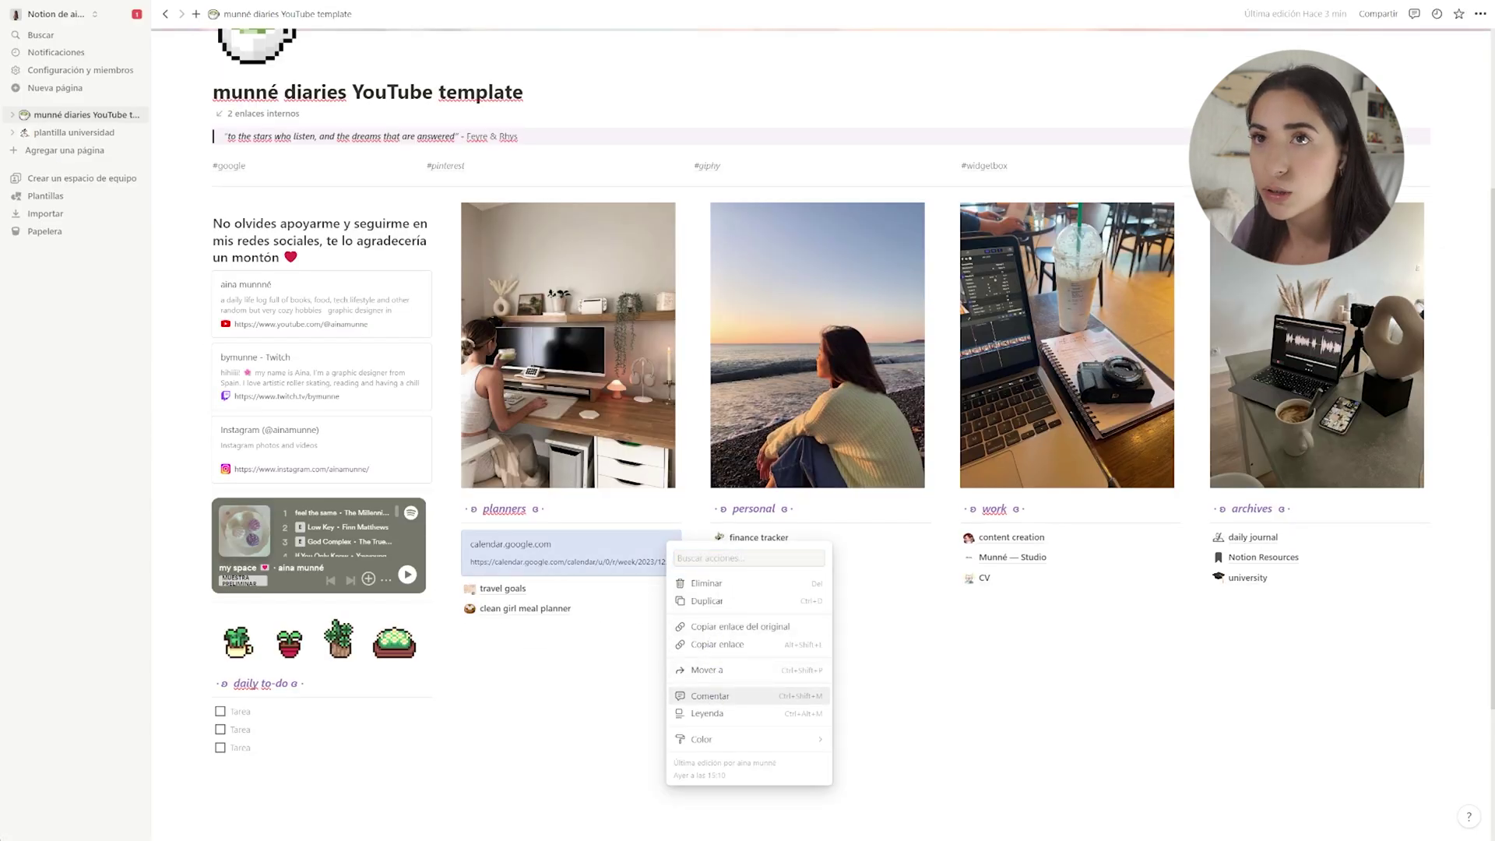
{"action": "left_click", "coordinate": [661, 631]}
{"action": "key", "text": "ctrl+v"}
{"action": "left_click", "coordinate": [658, 666]}
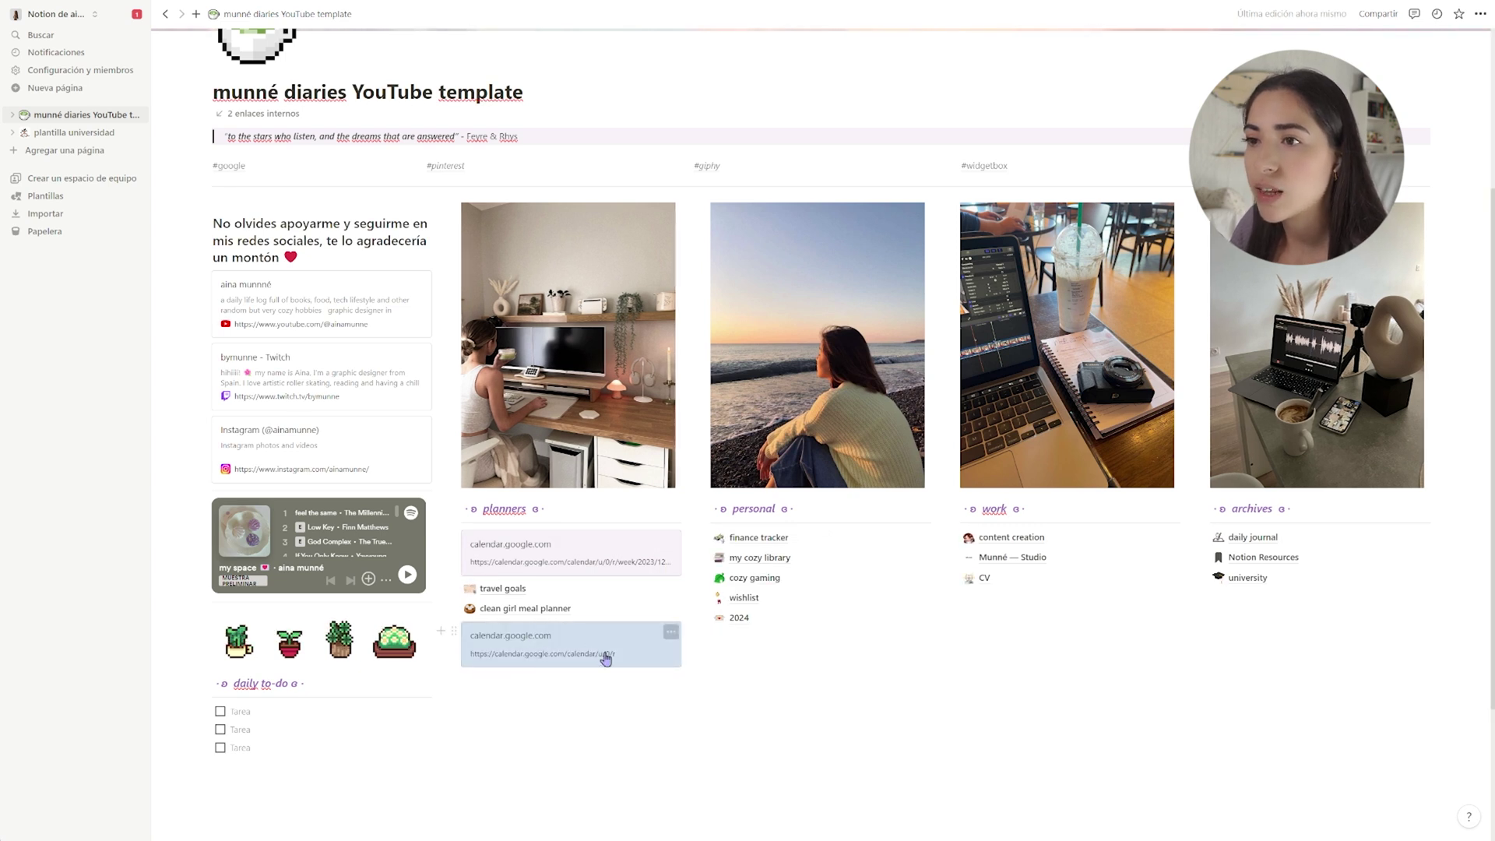
Give the added calendar bookmark a purple background (Fondo morado) to match the first one
{"action": "left_click", "coordinate": [454, 631]}
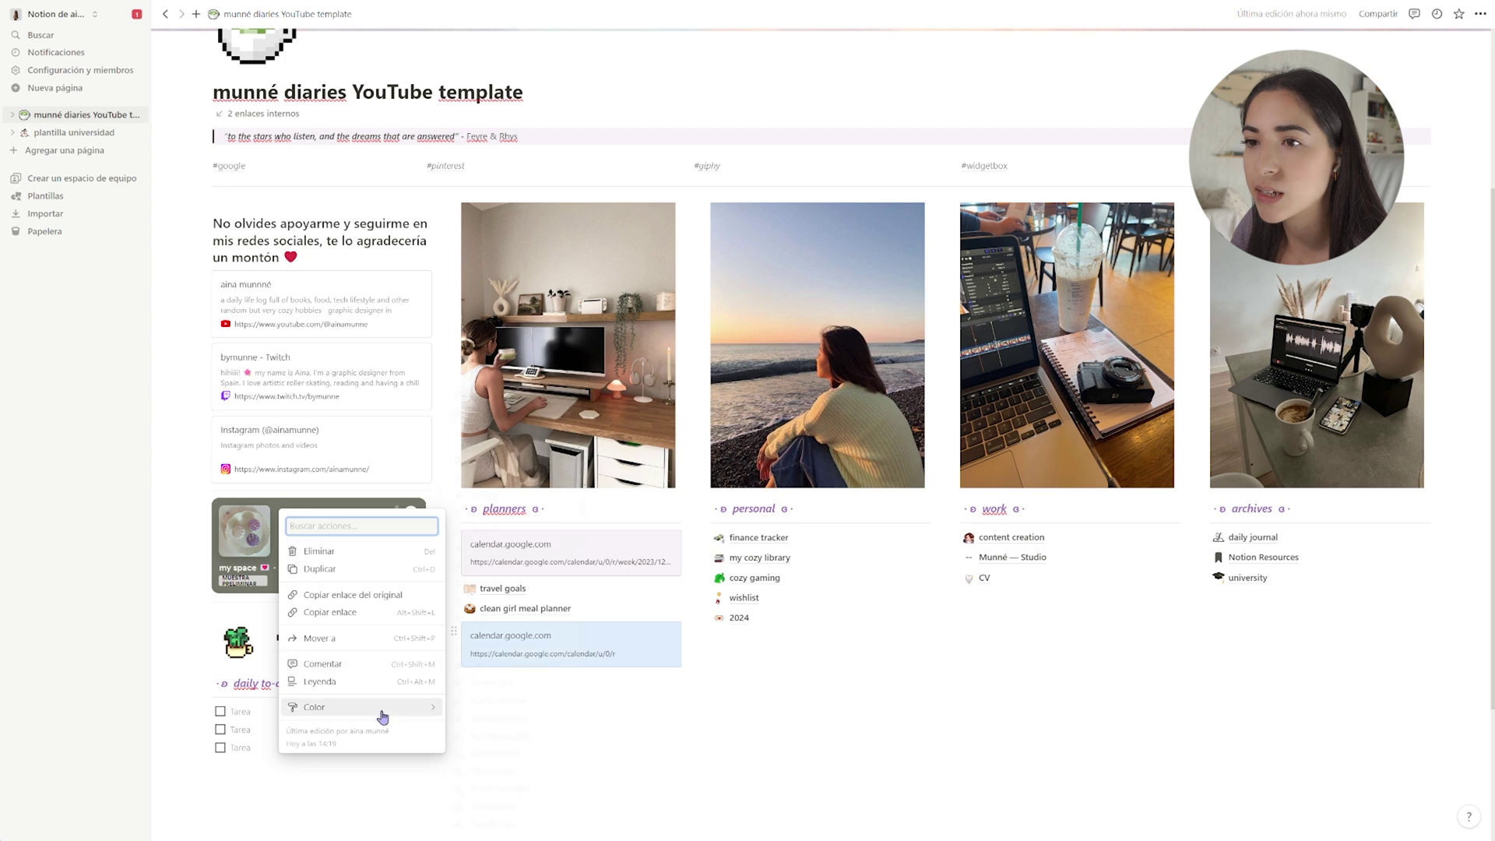
{"action": "mouse_move", "coordinate": [388, 718]}
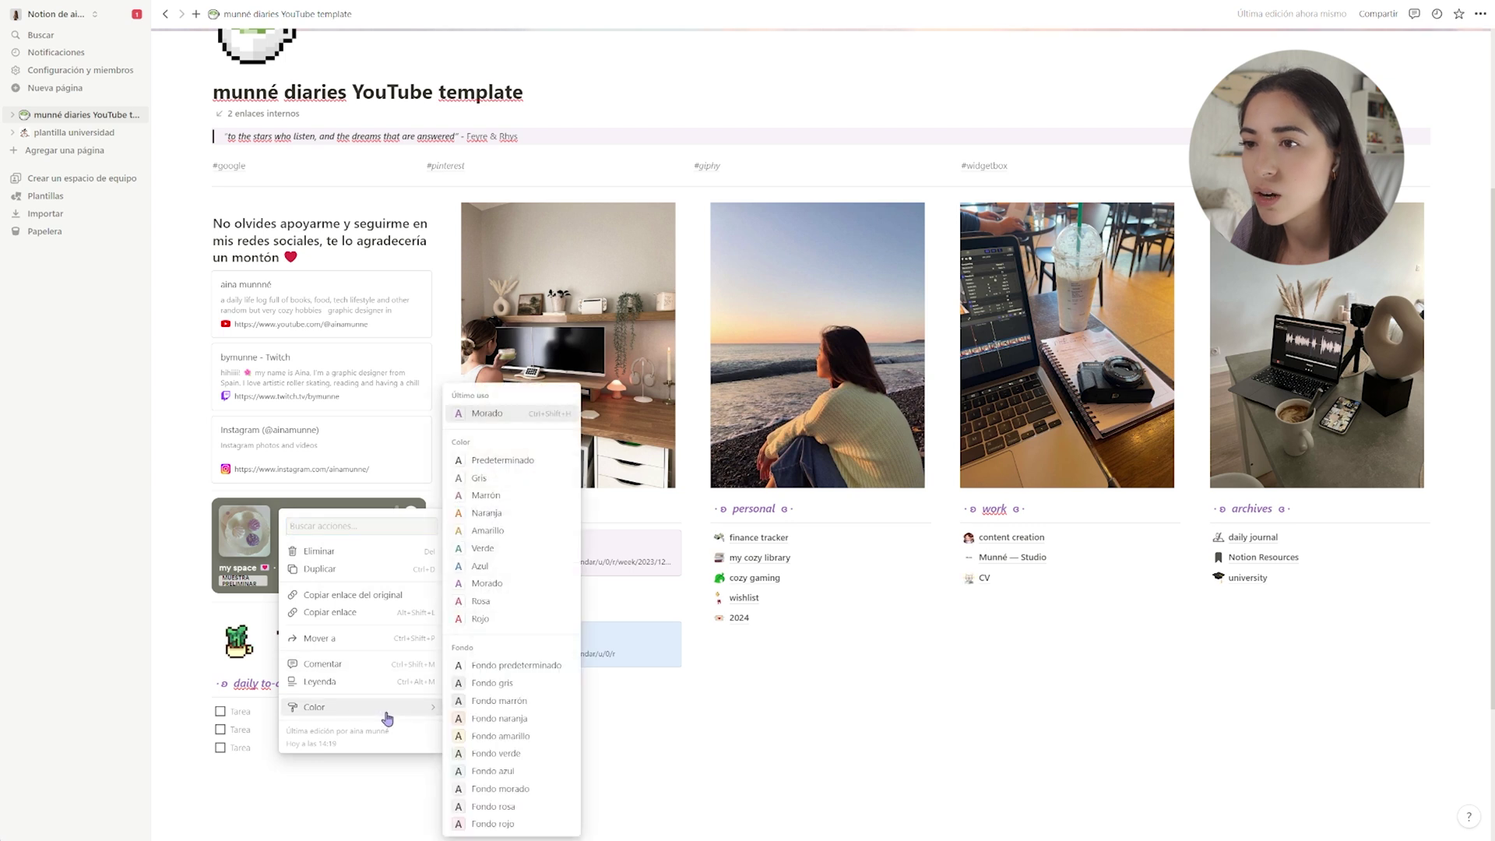
{"action": "left_click", "coordinate": [510, 789]}
{"action": "scroll", "coordinate": [535, 306], "scroll_direction": "up", "scroll_amount": 3}
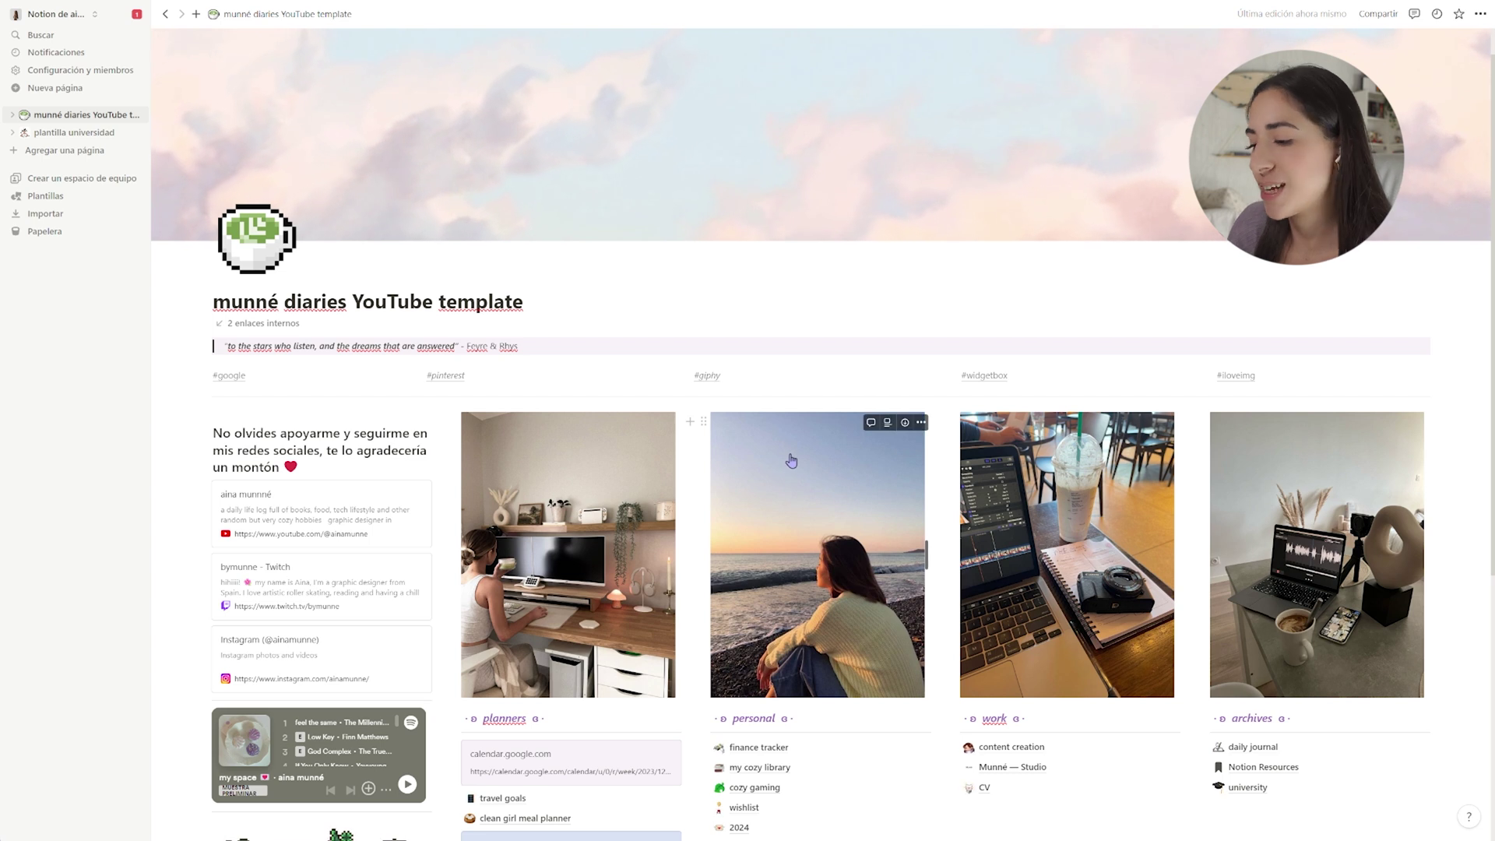
Delete the duplicate calendar bookmark below the clean girl meal planner
{"action": "scroll", "coordinate": [761, 477], "scroll_direction": "down", "scroll_amount": 4}
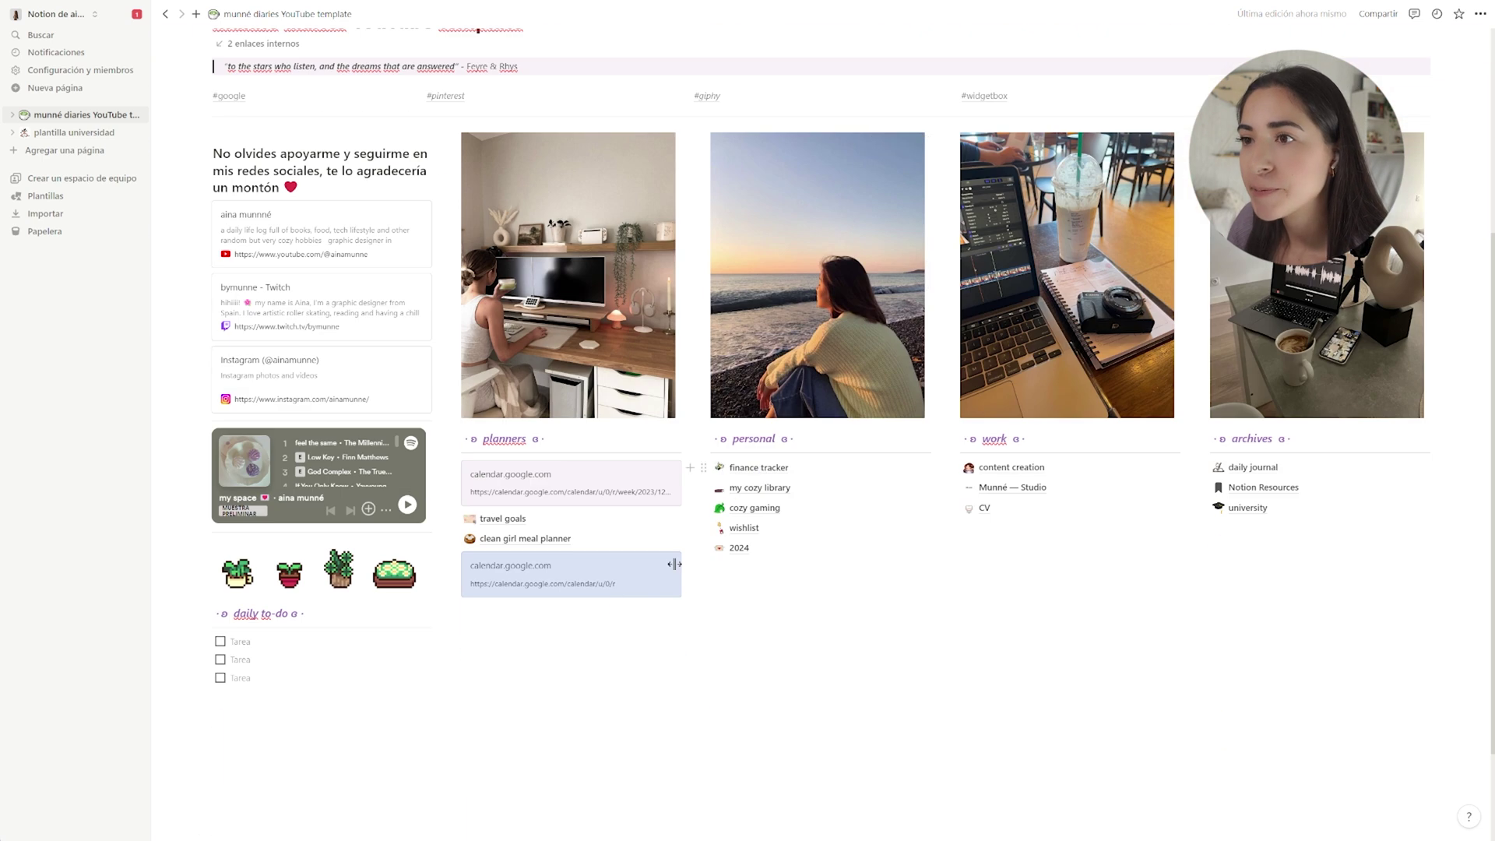
{"action": "left_click", "coordinate": [516, 619]}
{"action": "left_click", "coordinate": [453, 561]}
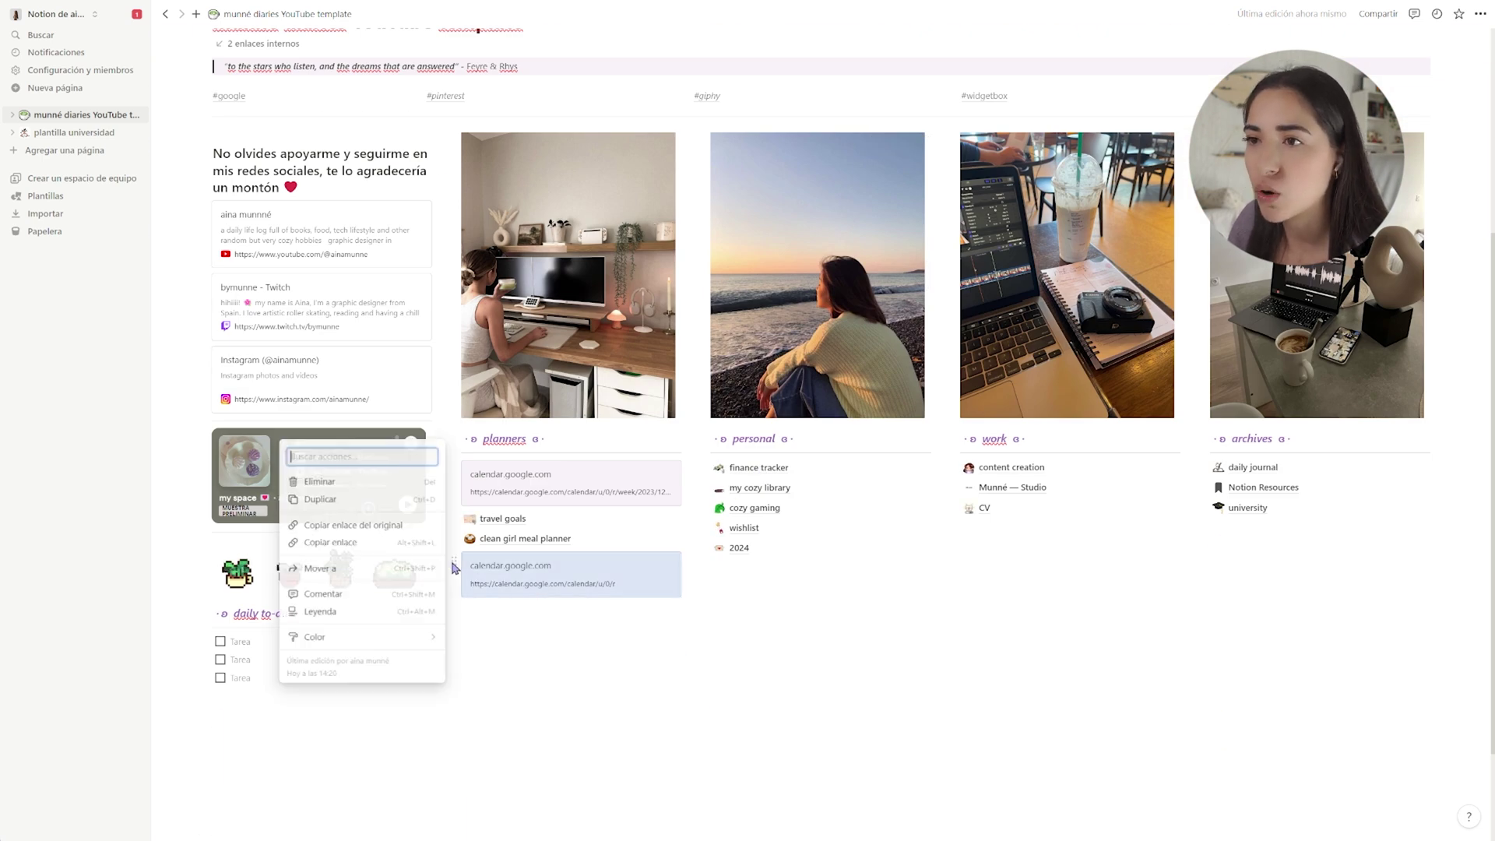
{"action": "left_click", "coordinate": [320, 481]}
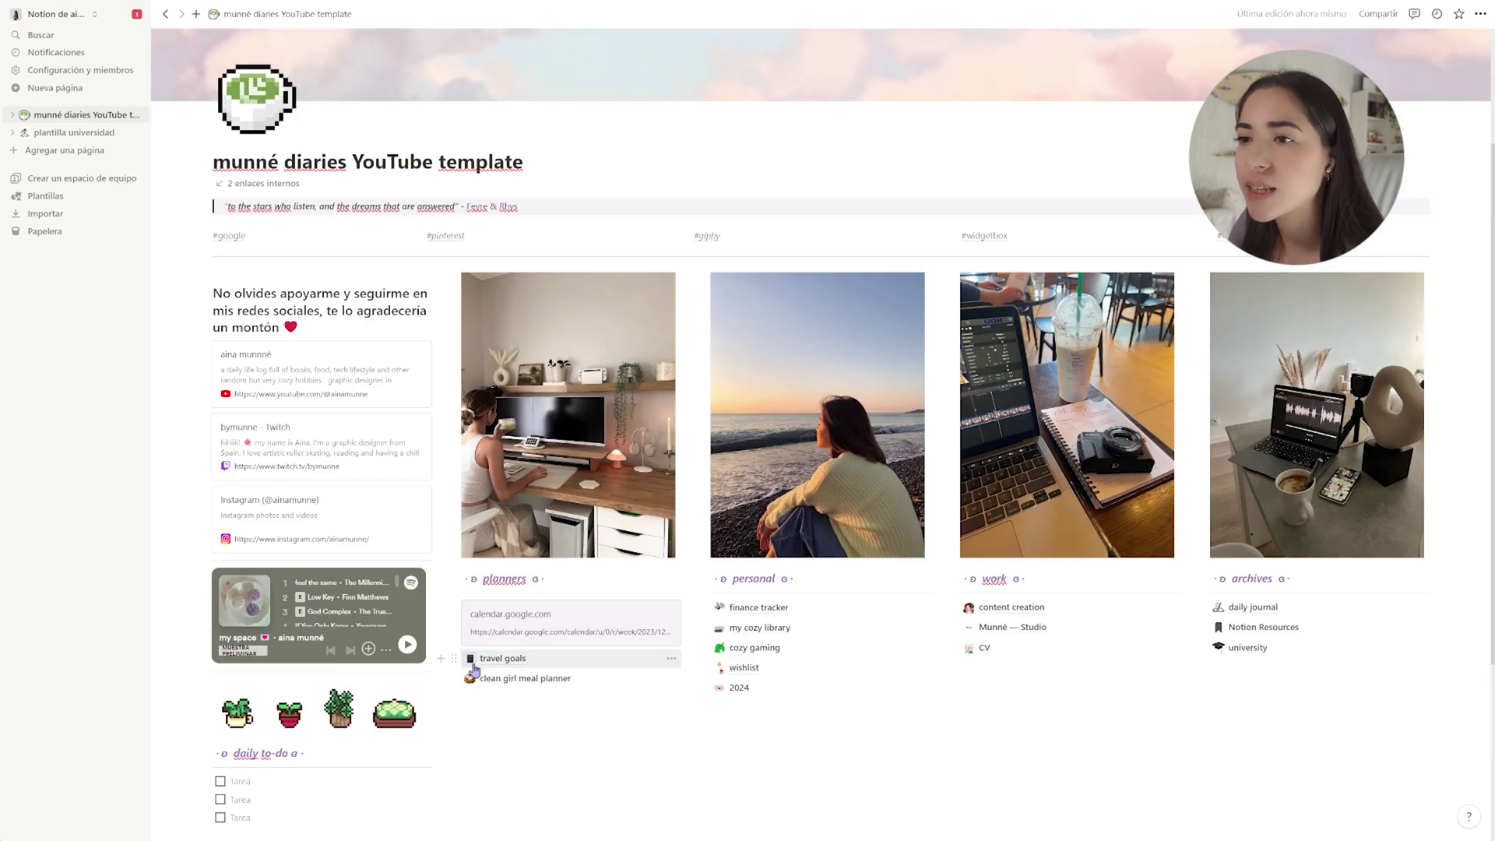
In the travel goals page, set the when date of the viaje sorpresa entry to 10 January 2024
{"action": "left_click", "coordinate": [503, 666]}
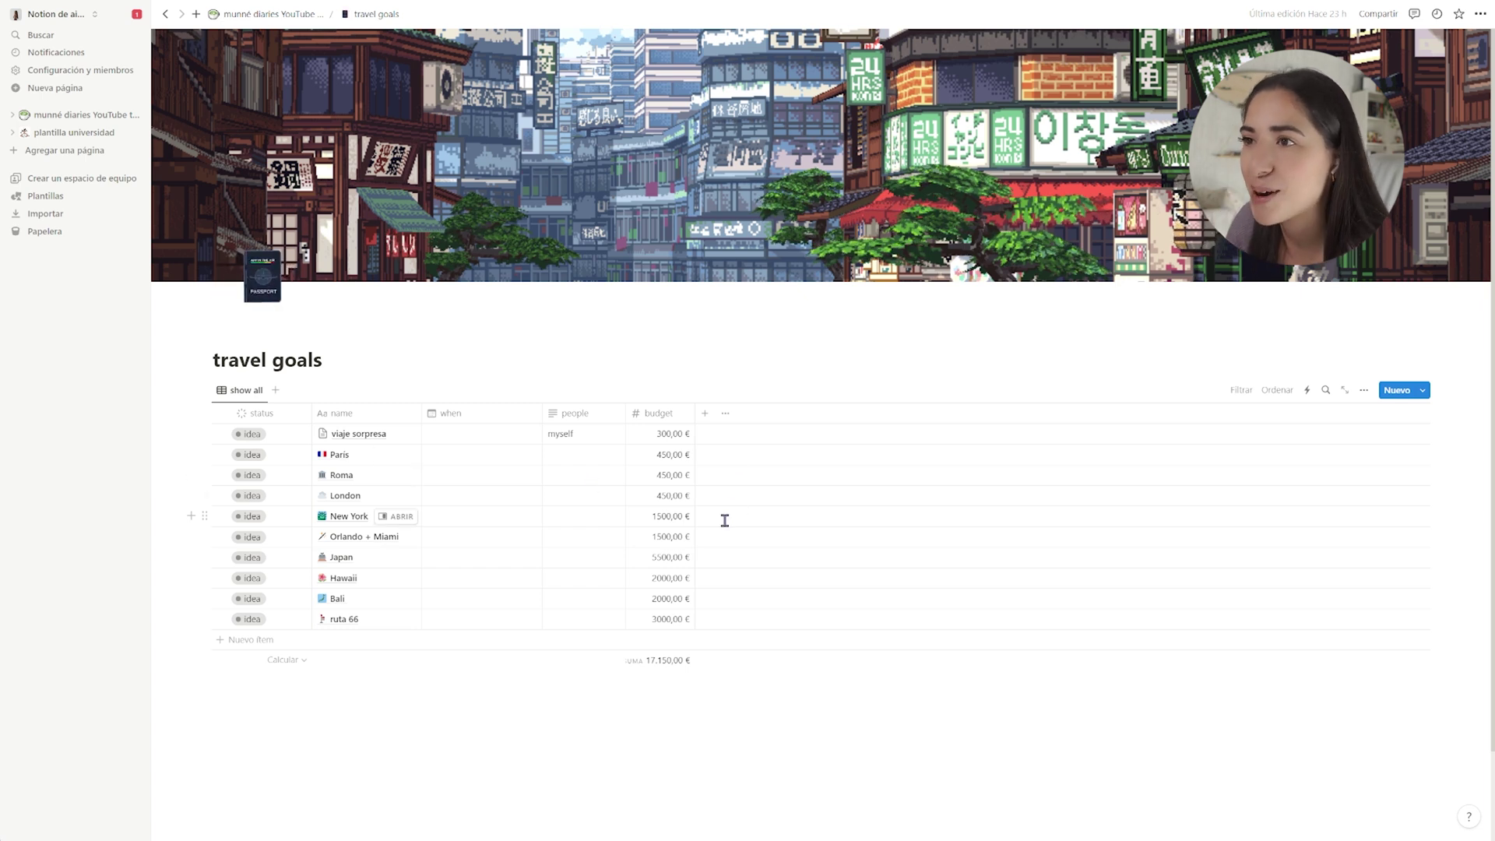
{"action": "left_click", "coordinate": [448, 435]}
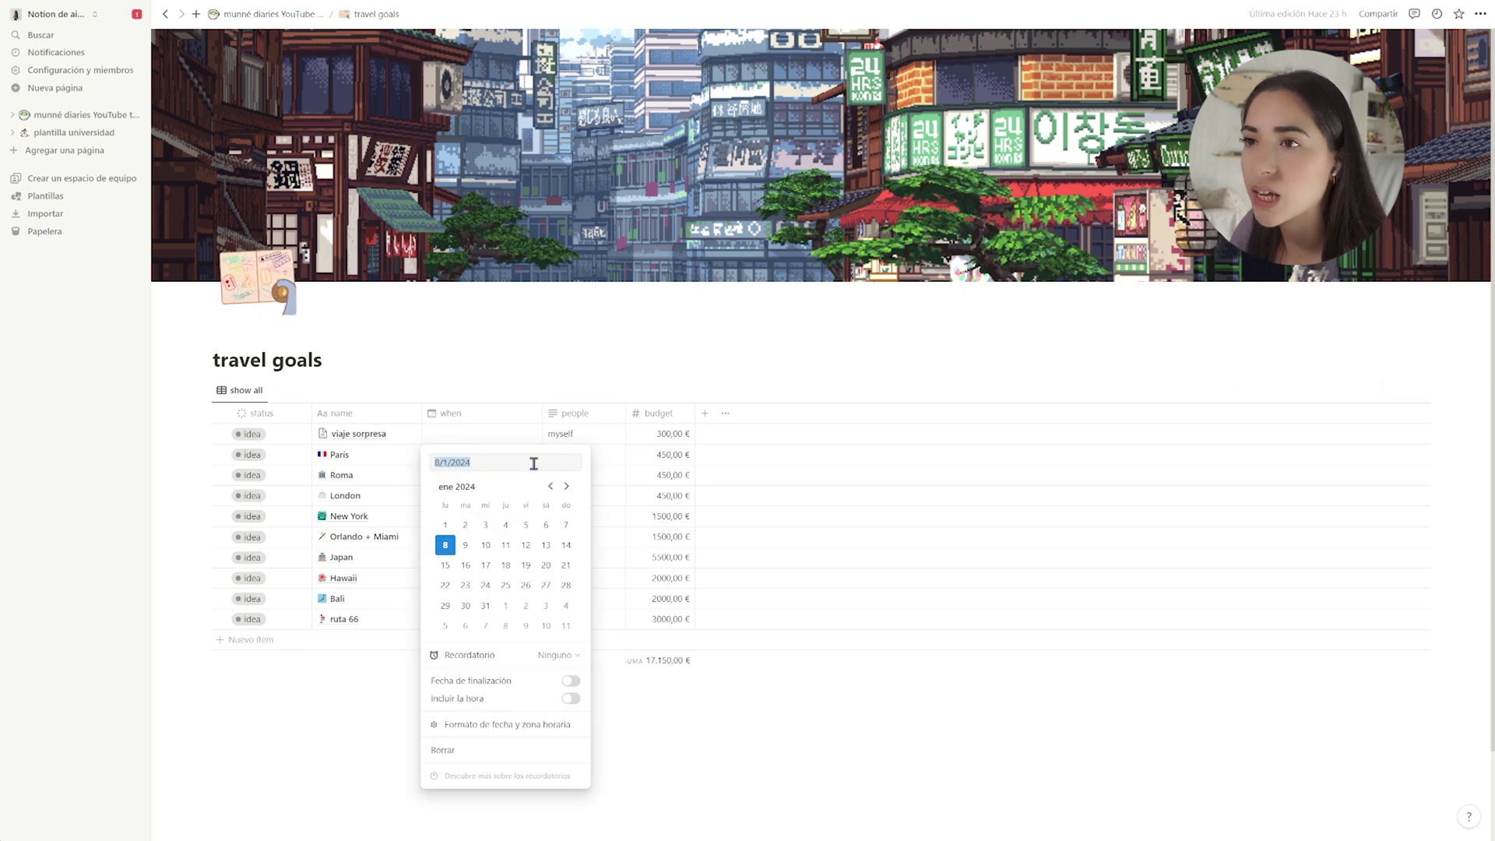
{"action": "left_click", "coordinate": [481, 546]}
{"action": "key", "text": "Escape"}
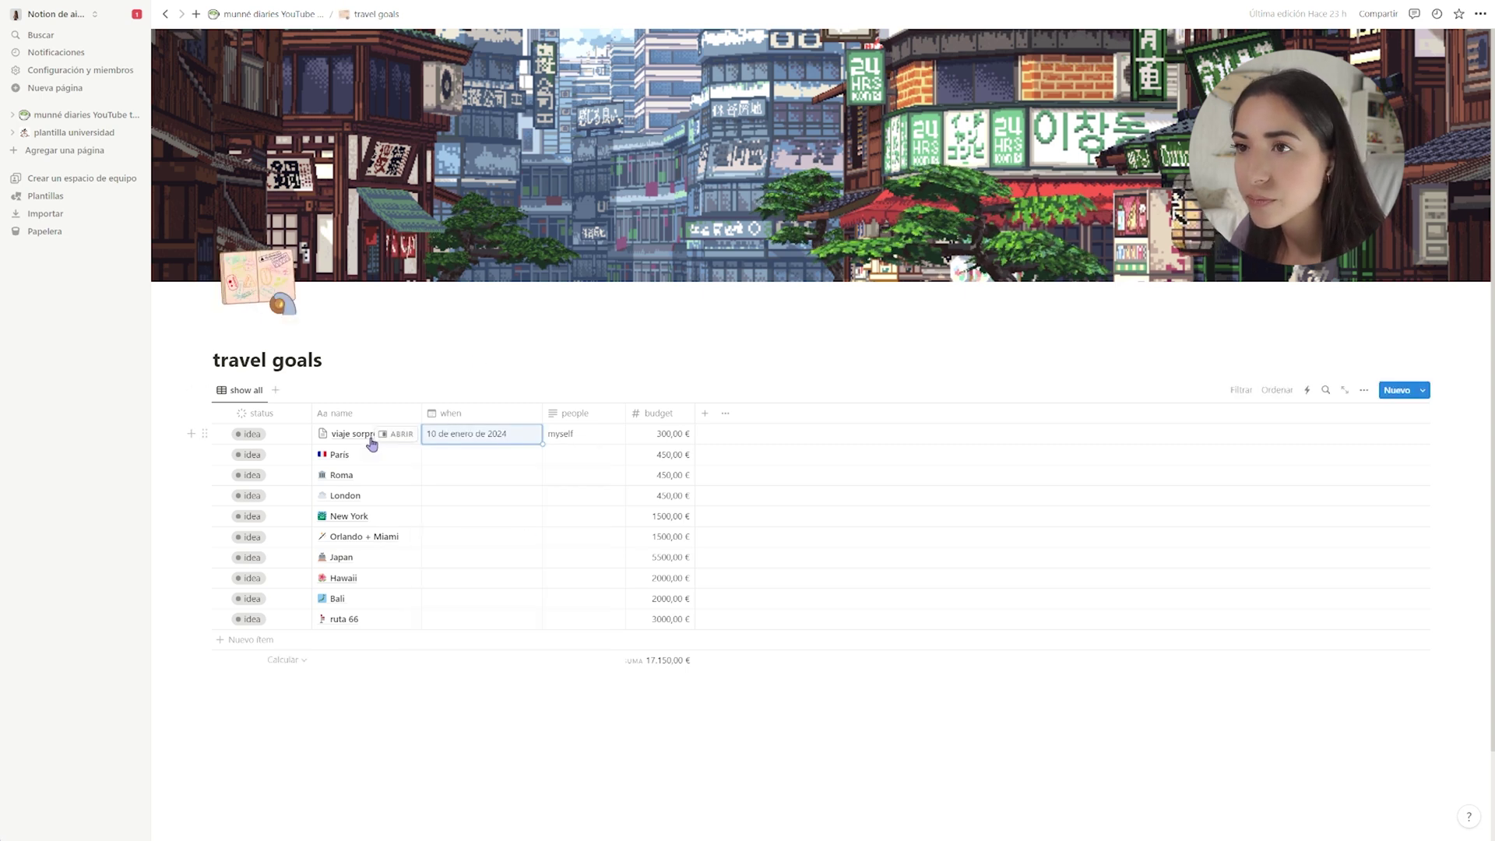
Open the París entry of the travel goals table and examine its properties and blank page body
{"action": "left_click", "coordinate": [397, 456]}
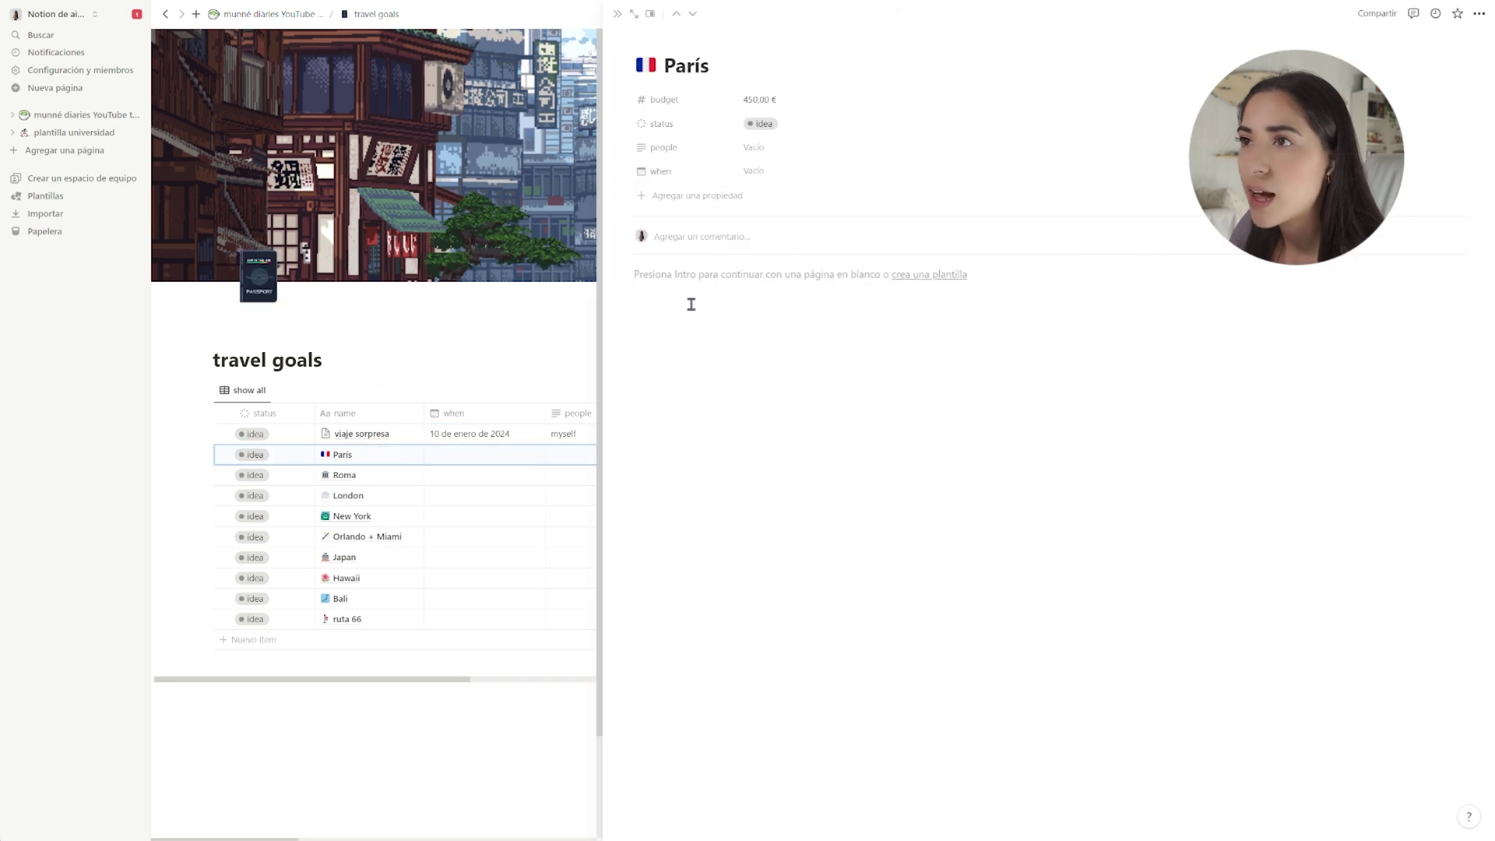
{"action": "left_click_drag", "start_coordinate": [635, 275], "coordinate": [730, 492]}
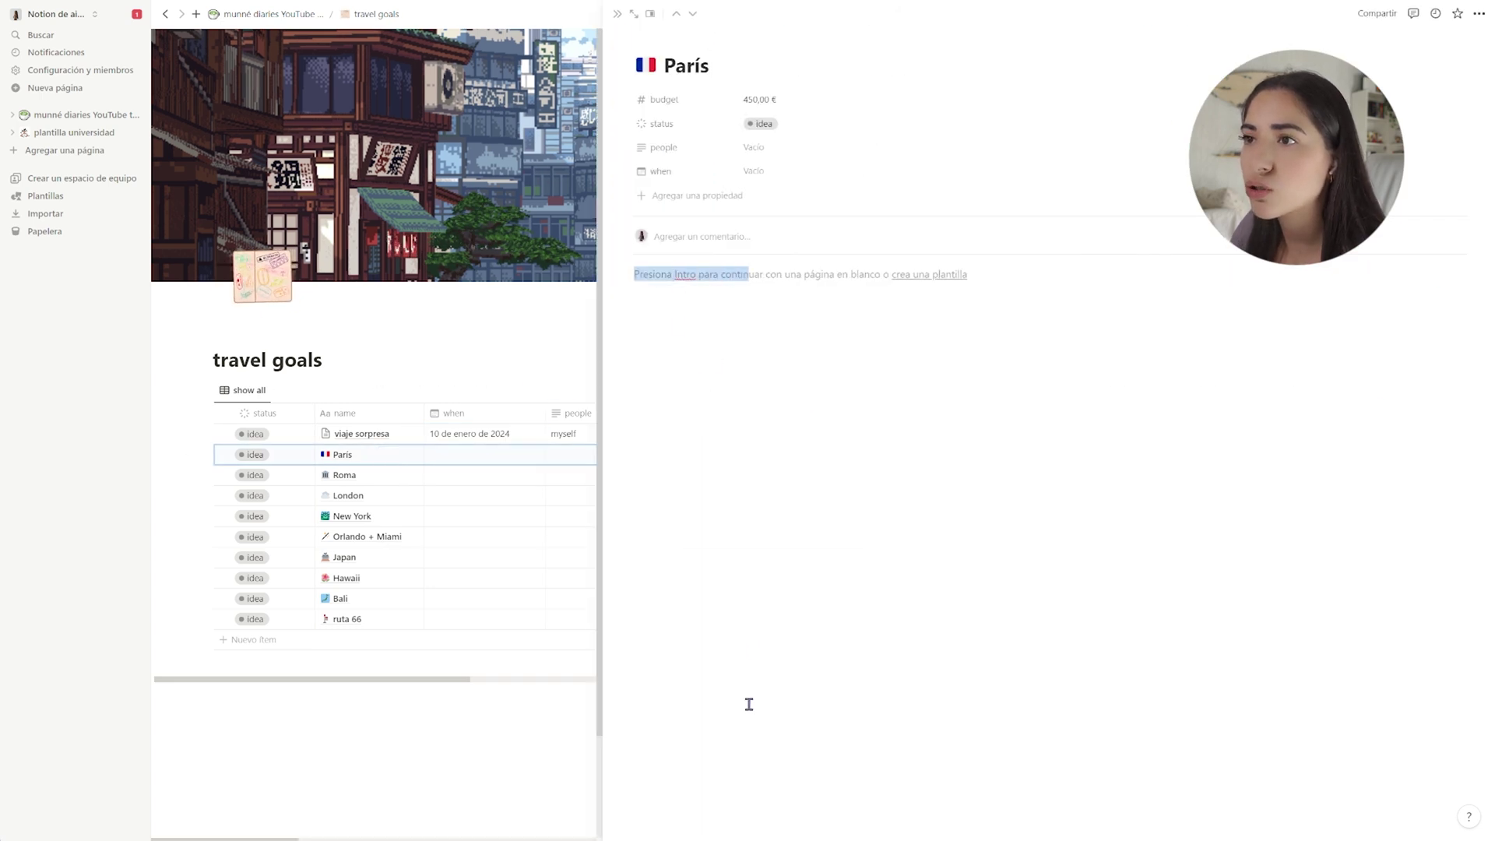
Clear the when date of the viaje sorpresa entry in the travel goals table and close the París page
{"action": "left_click_drag", "start_coordinate": [749, 704], "coordinate": [722, 679]}
{"action": "left_click", "coordinate": [464, 477]}
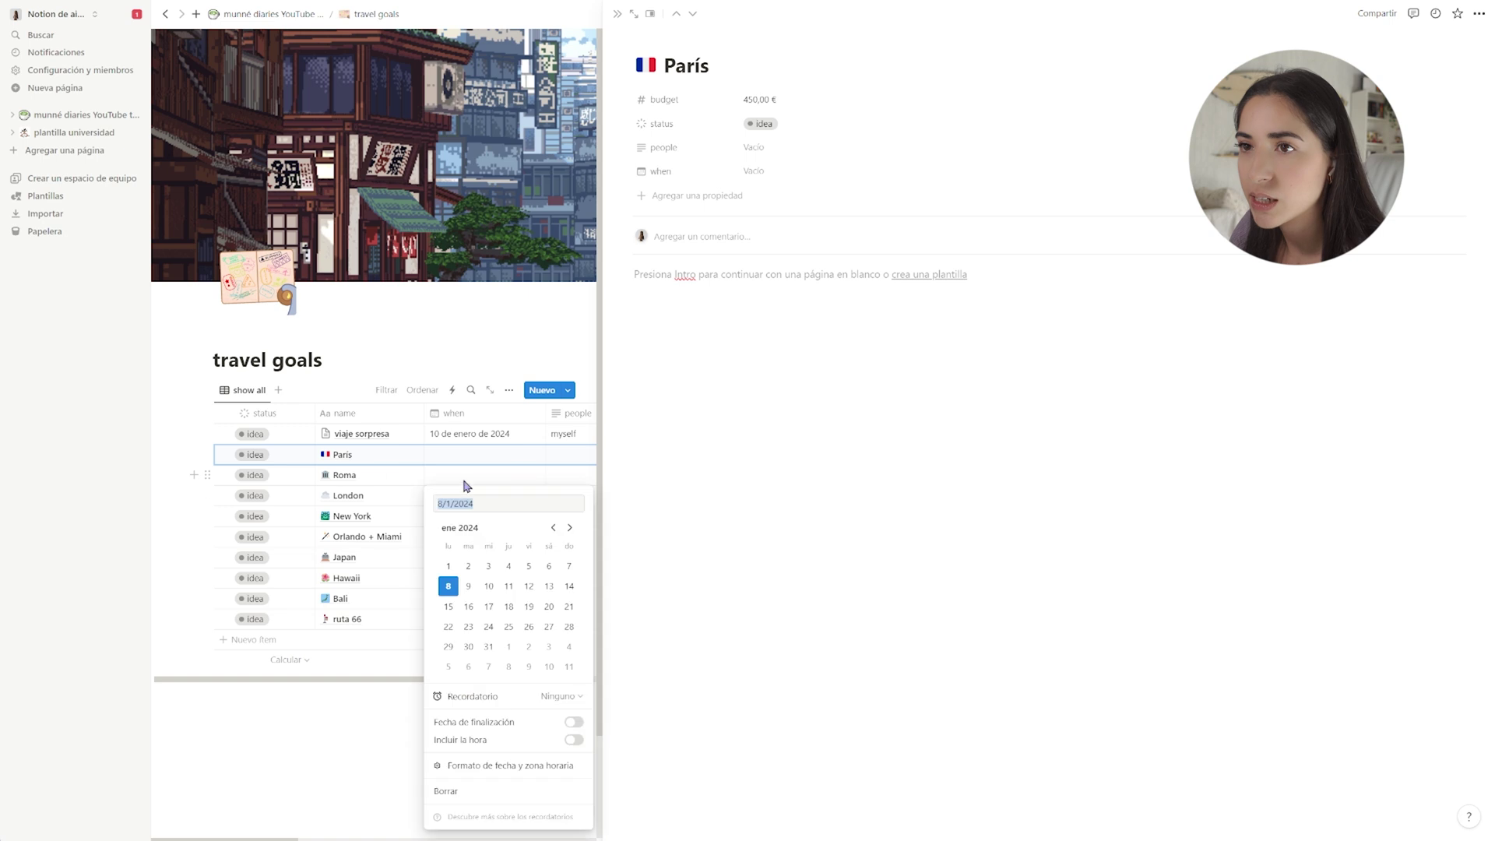
{"action": "key", "text": "Escape"}
{"action": "left_click", "coordinate": [499, 440]}
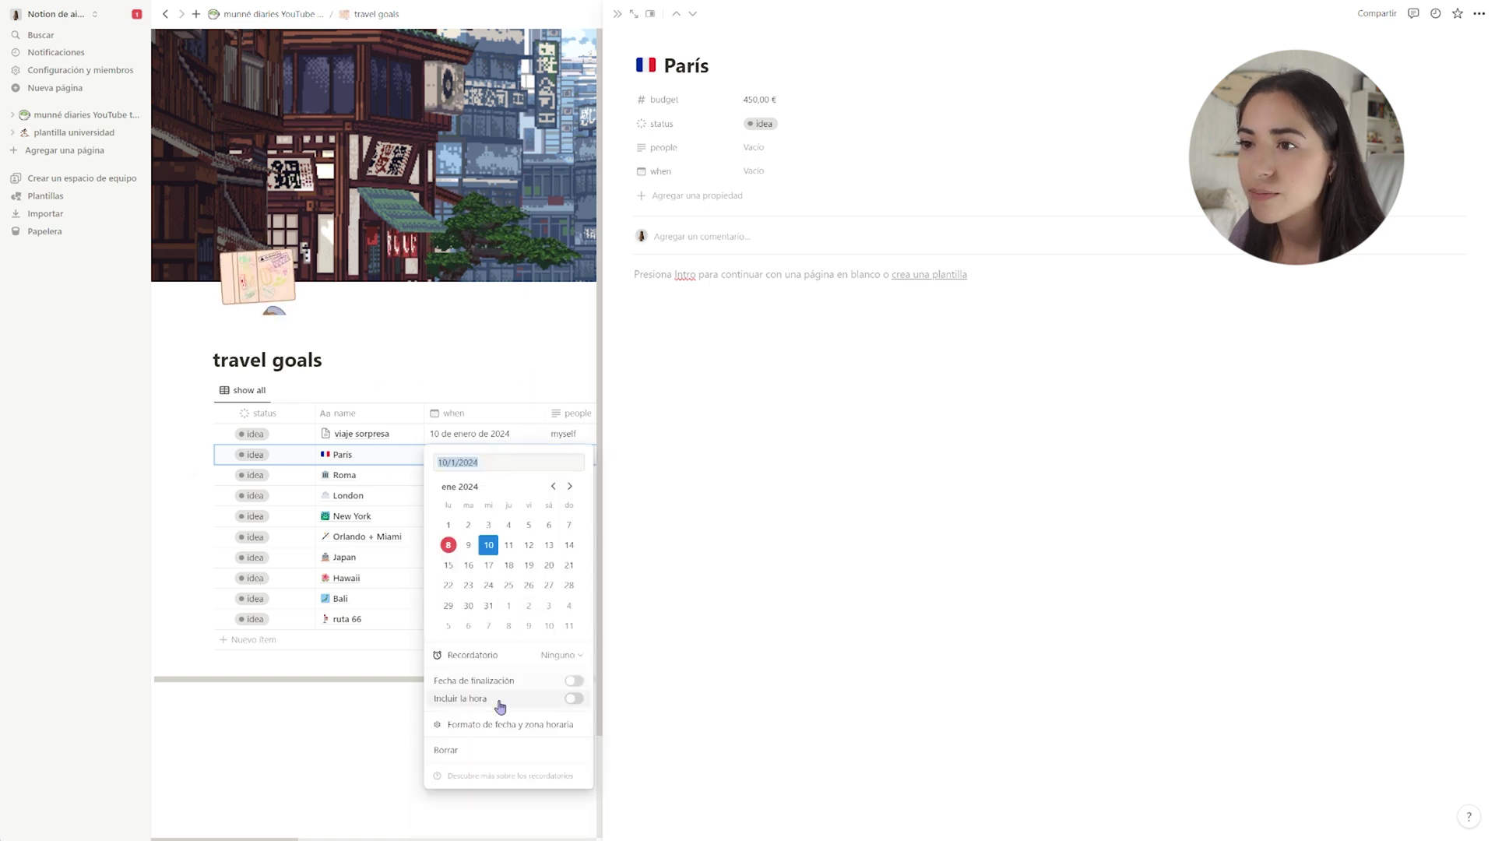
{"action": "left_click", "coordinate": [470, 750]}
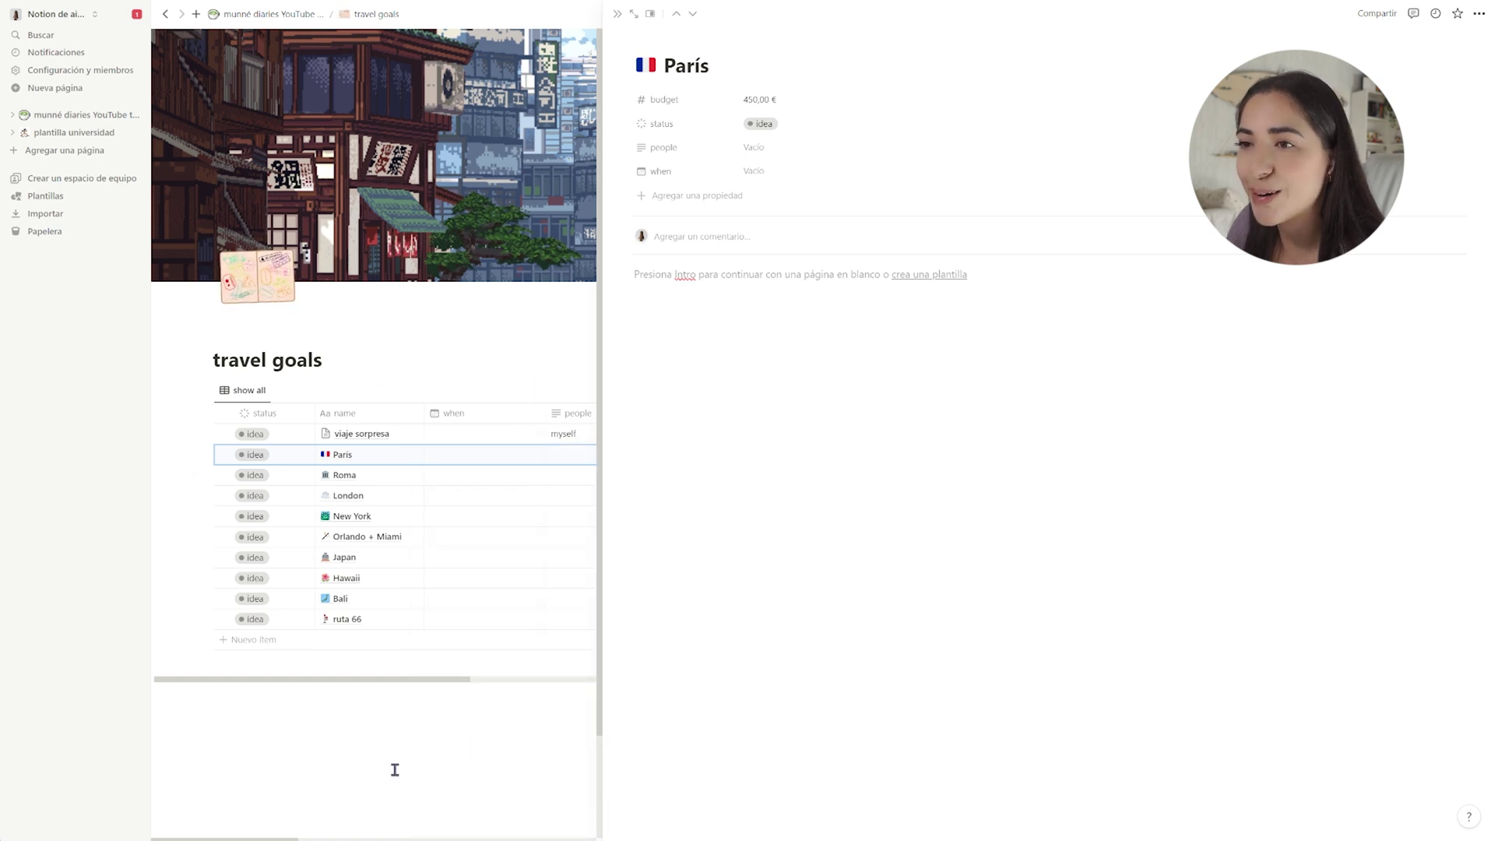
{"action": "left_click", "coordinate": [616, 13]}
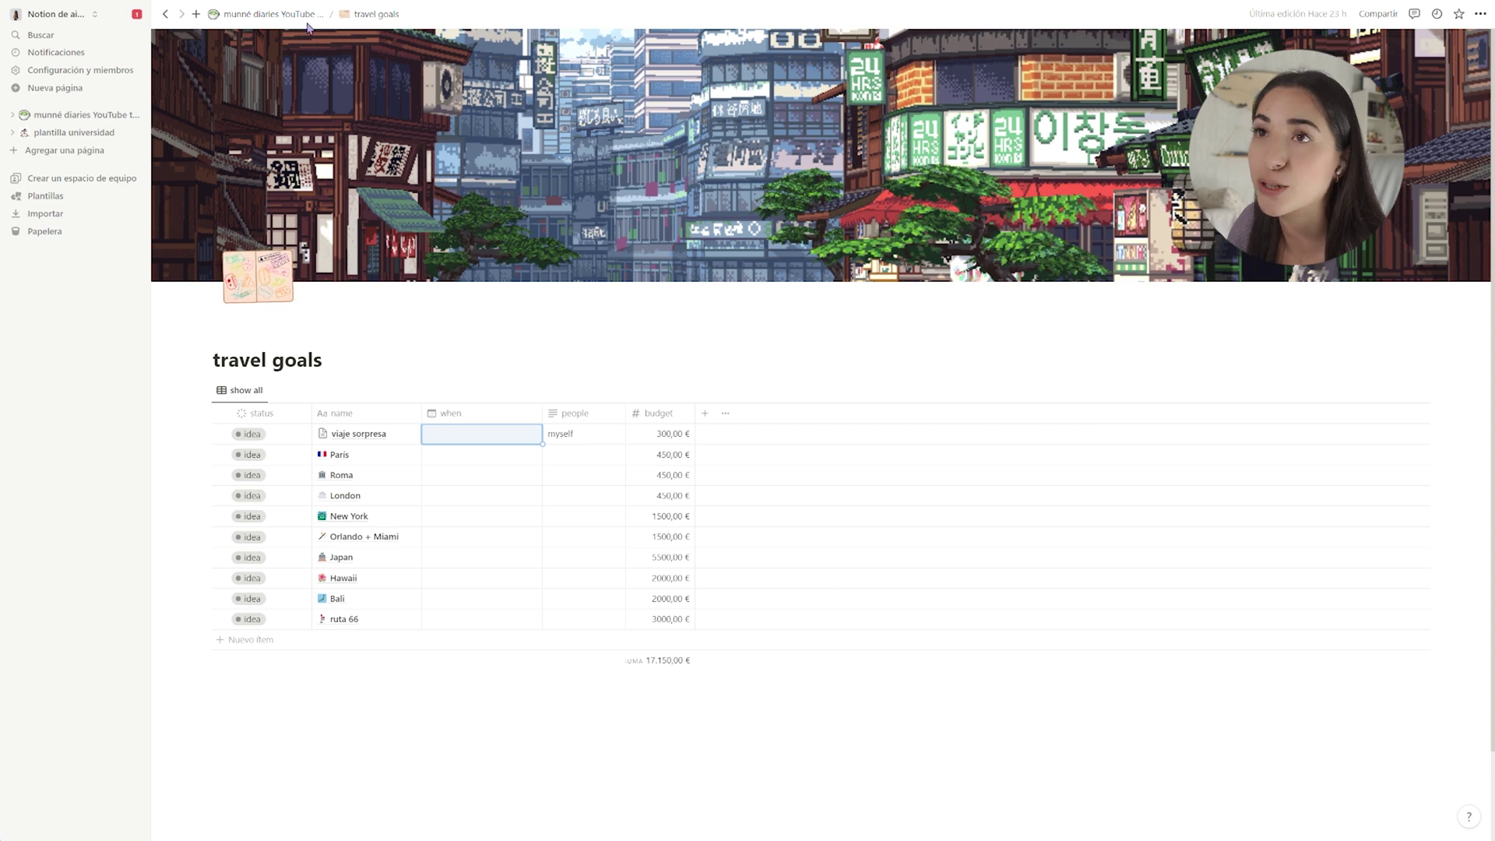
Open the clean girl meal planner from the template's main page and narrow its breakfast, fruta and snack columns
{"action": "left_click", "coordinate": [273, 14]}
{"action": "left_click", "coordinate": [511, 659]}
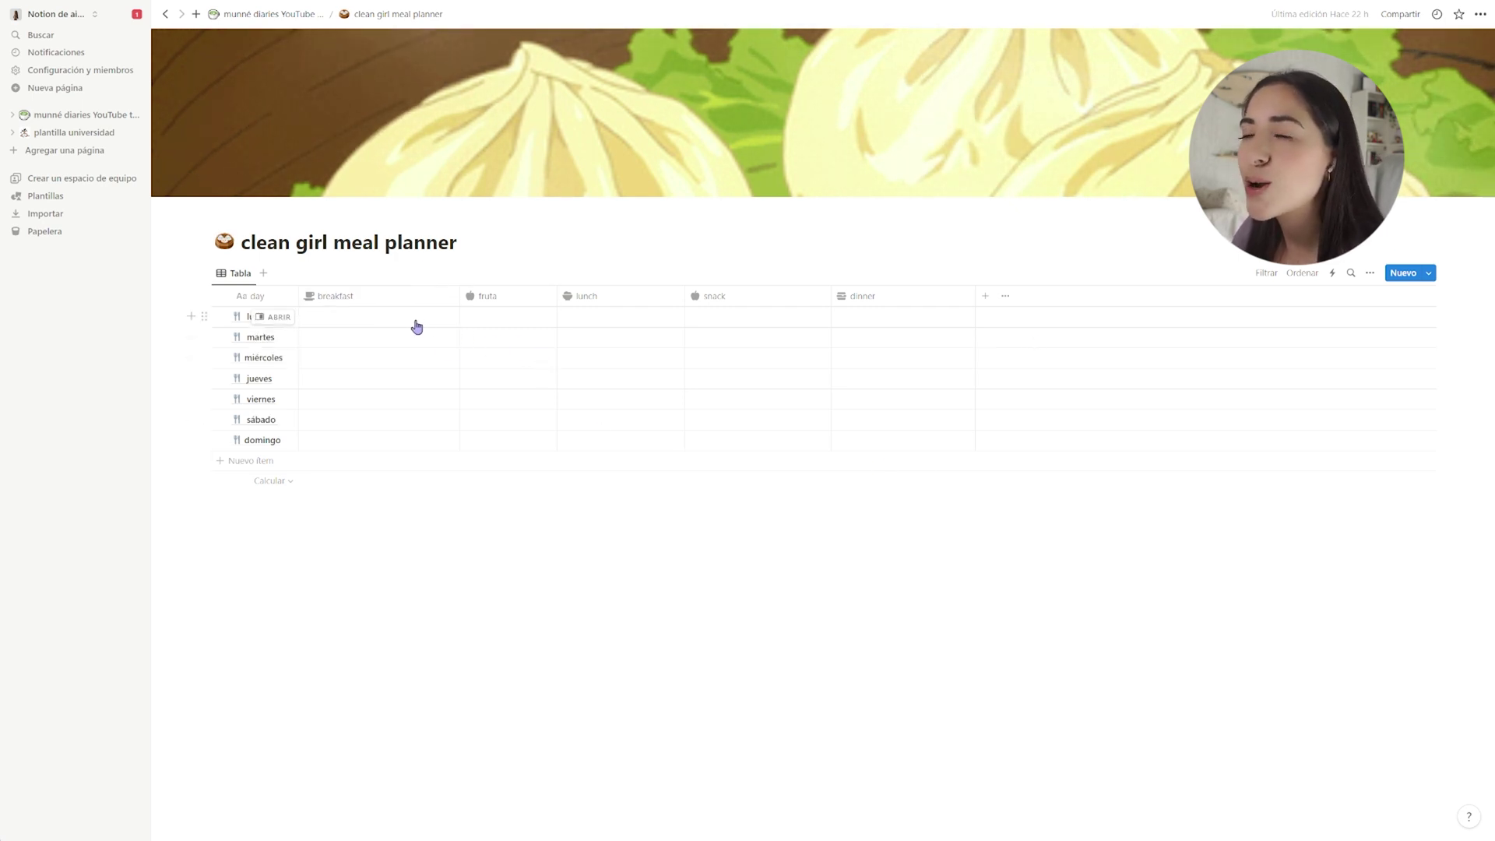
{"action": "left_click_drag", "start_coordinate": [459, 295], "coordinate": [428, 296]}
{"action": "left_click_drag", "start_coordinate": [557, 296], "coordinate": [503, 296]}
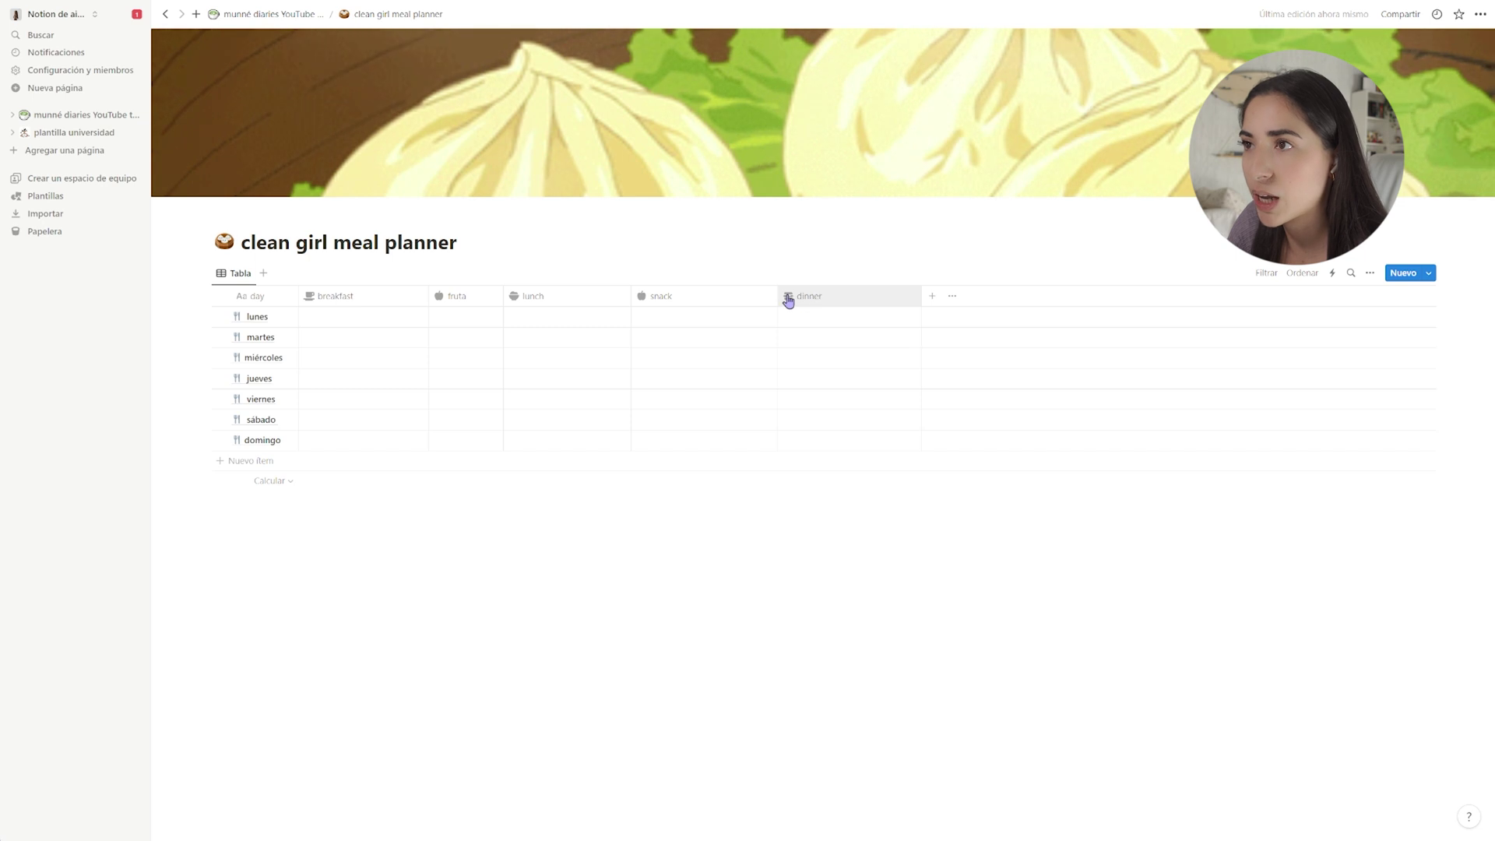
{"action": "left_click_drag", "start_coordinate": [706, 296], "coordinate": [700, 296]}
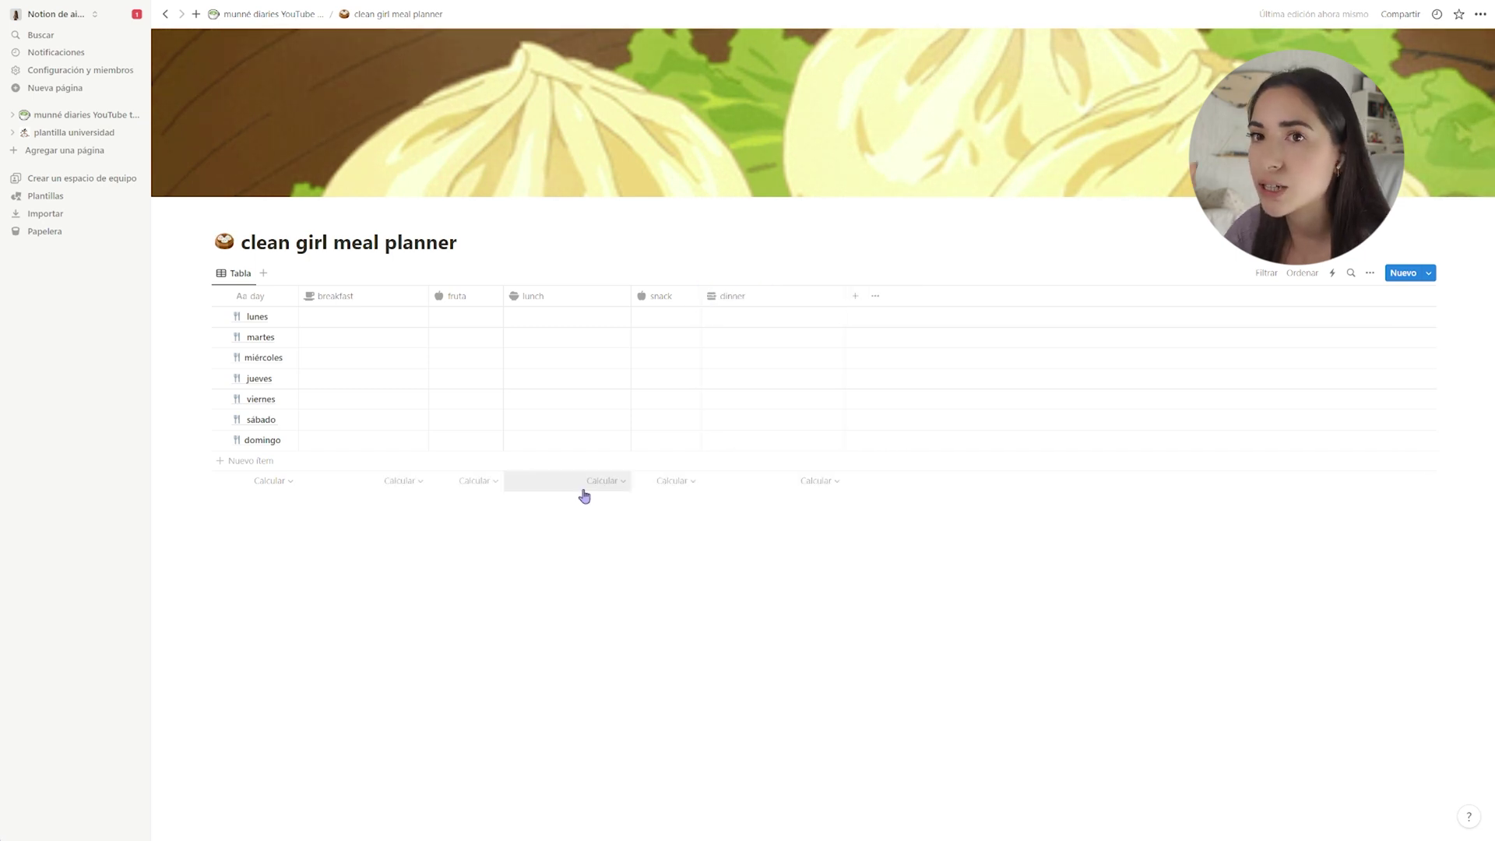
Create a tostadas breakfast option in the lunes row, colour it Rosa, and remove it from that cell
{"action": "left_click", "coordinate": [337, 315]}
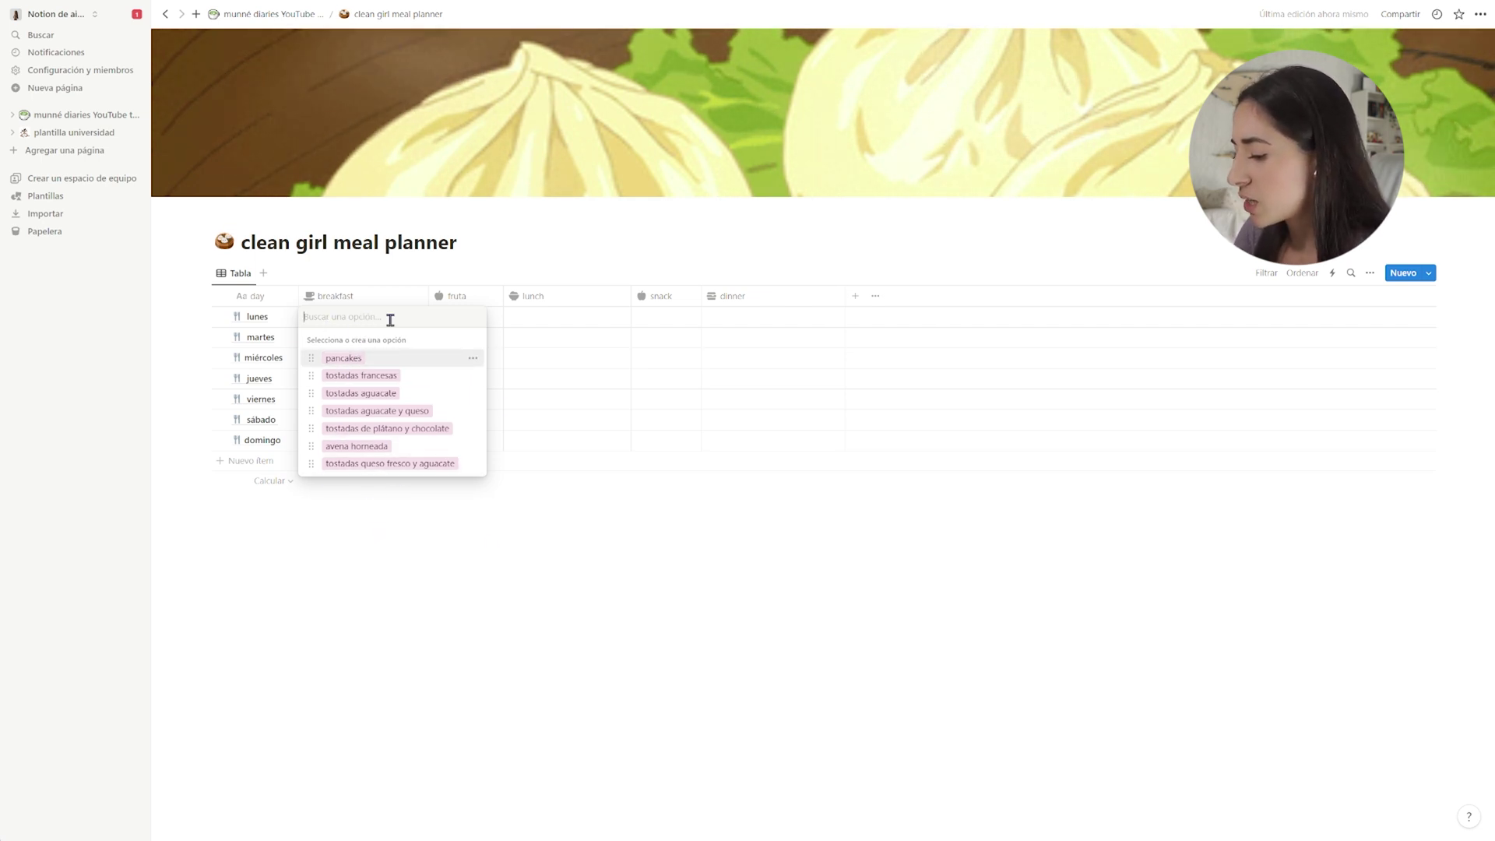
{"action": "type", "text": "tostadas"}
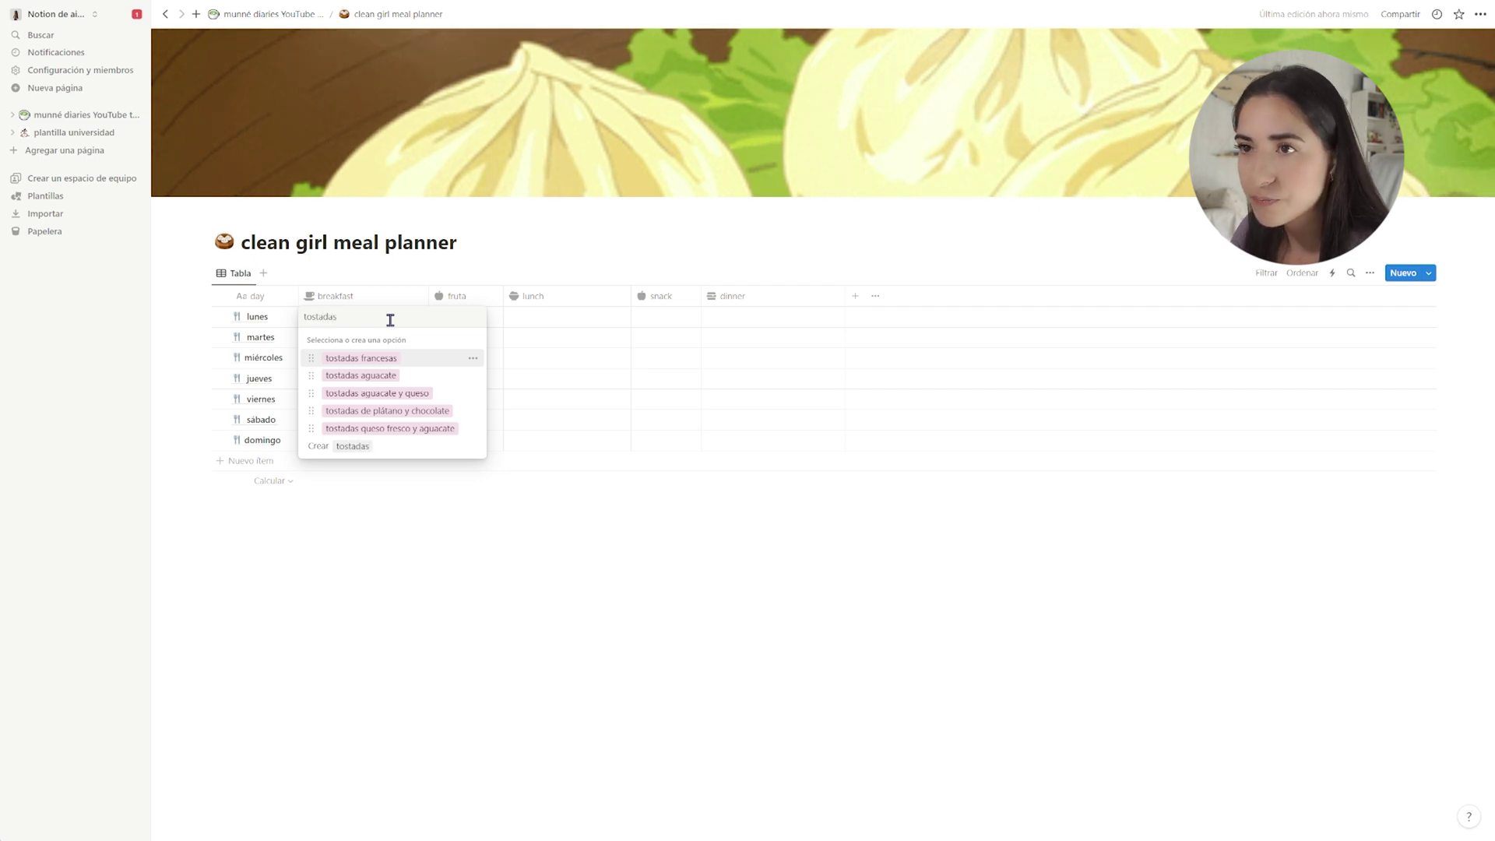
{"action": "left_click", "coordinate": [348, 454]}
{"action": "left_click", "coordinate": [394, 320]}
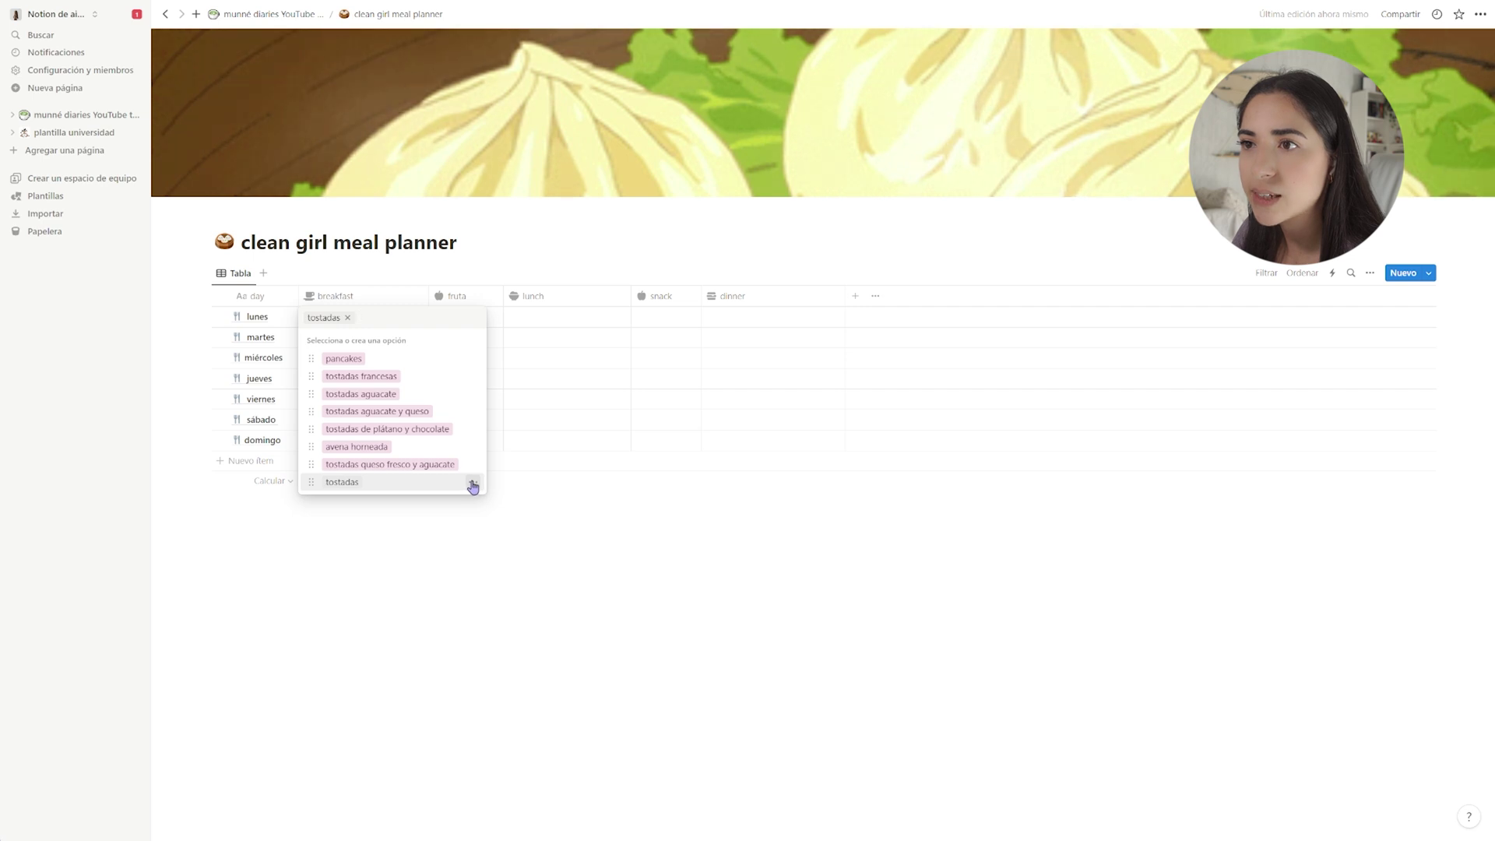
{"action": "left_click", "coordinate": [472, 483]}
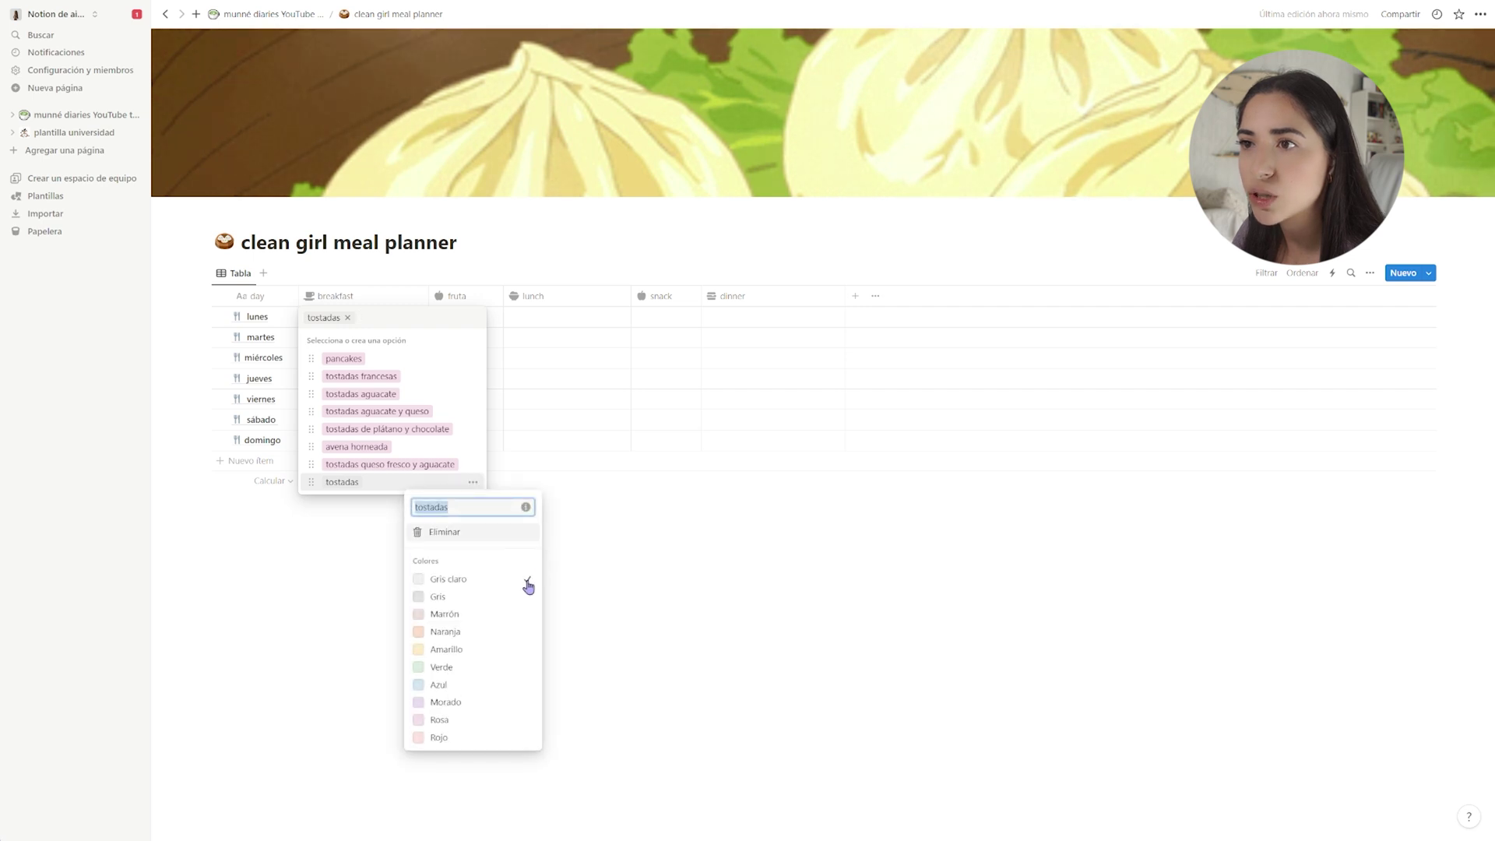
{"action": "left_click", "coordinate": [444, 726]}
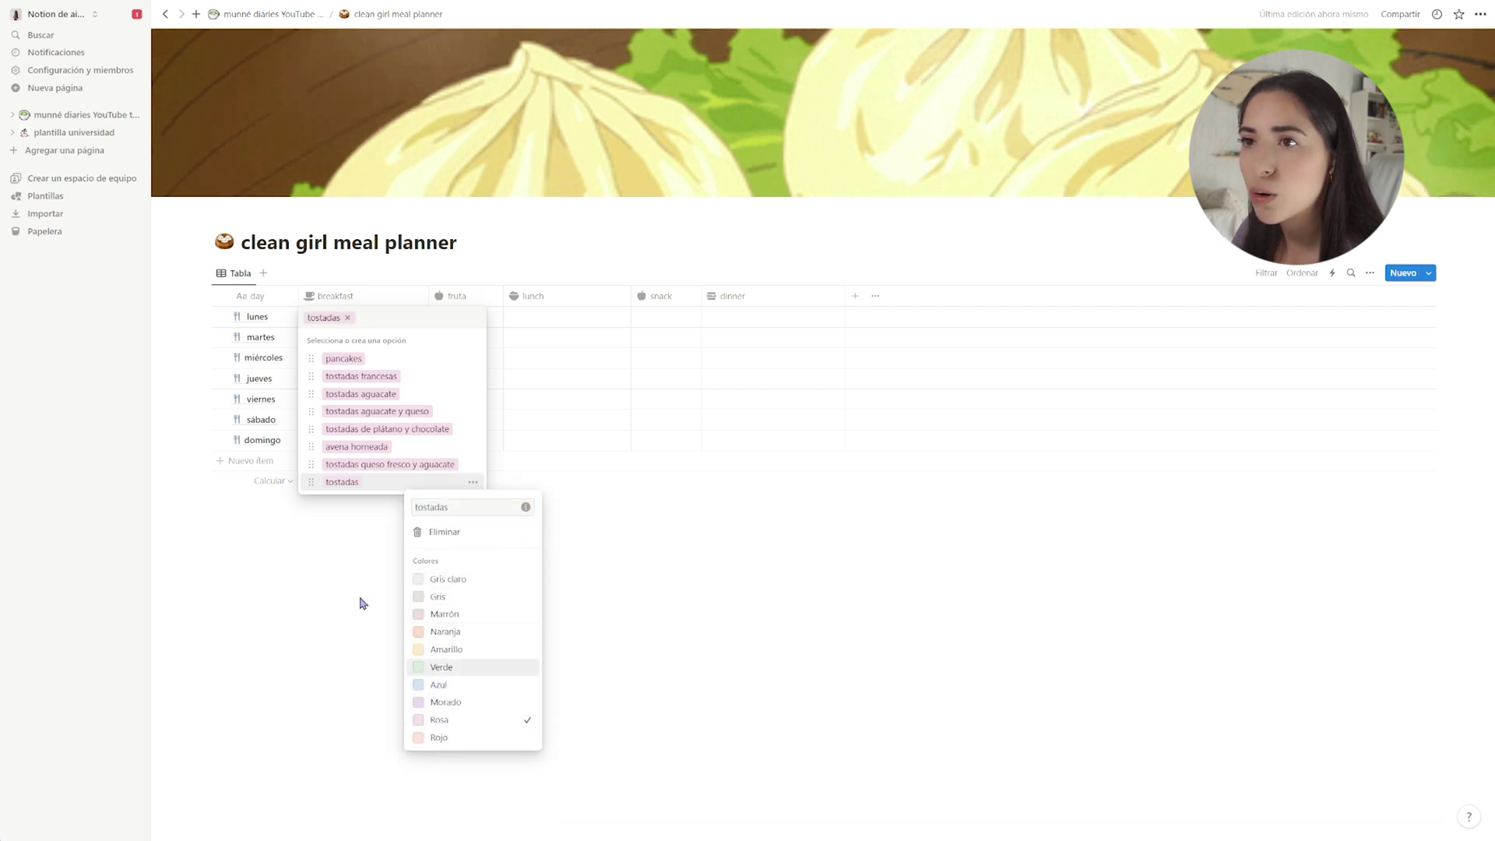
{"action": "left_click", "coordinate": [360, 600]}
{"action": "left_click", "coordinate": [347, 317]}
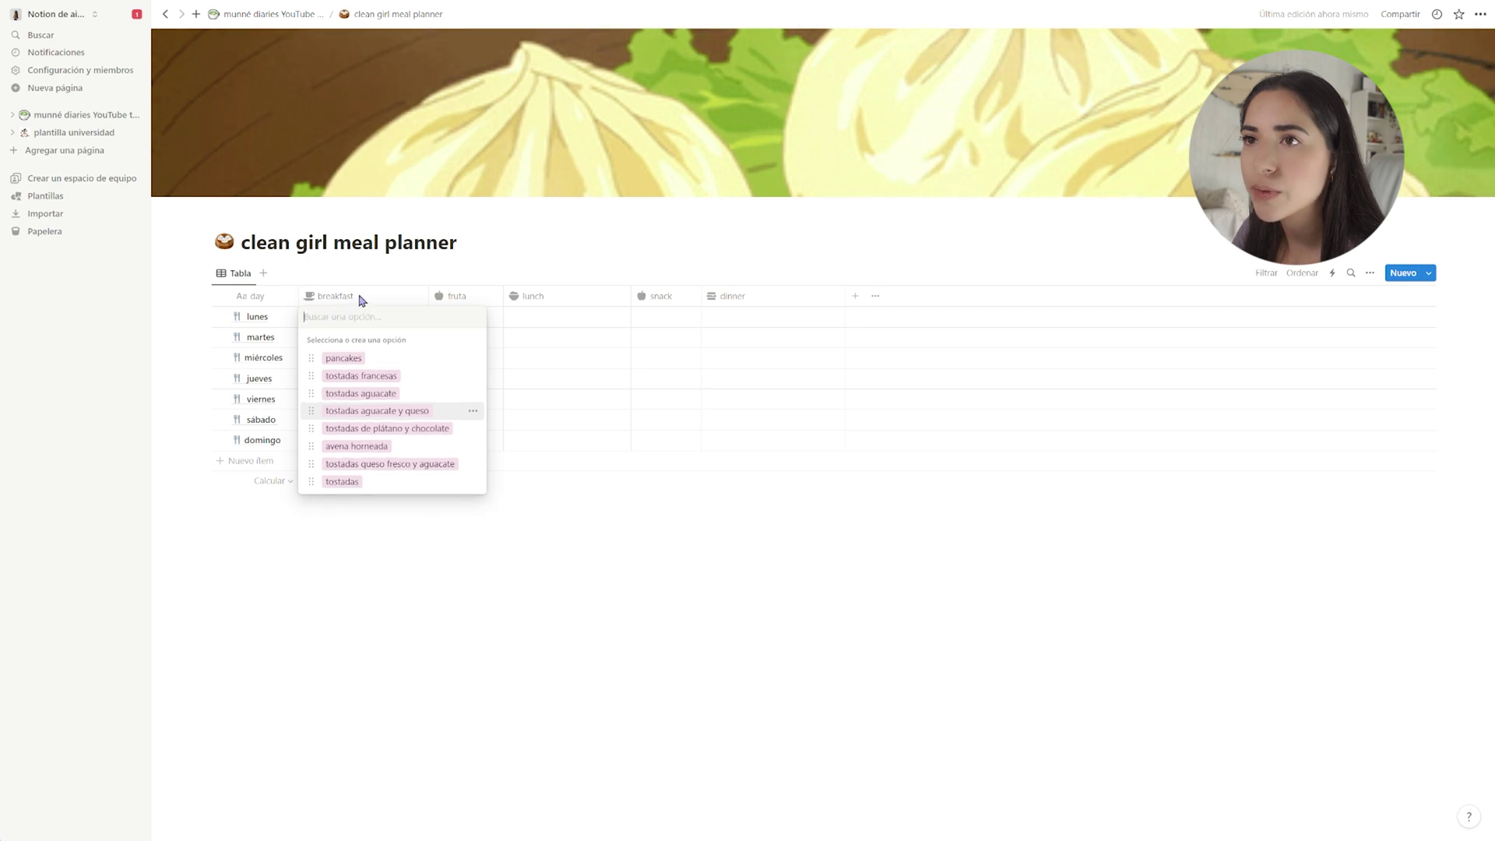
{"action": "key", "text": "Escape"}
Examine the options offered for fruta, lunch, snack and dinner in the lunes row of the meal planner
{"action": "left_click", "coordinate": [459, 319]}
{"action": "key", "text": "Escape"}
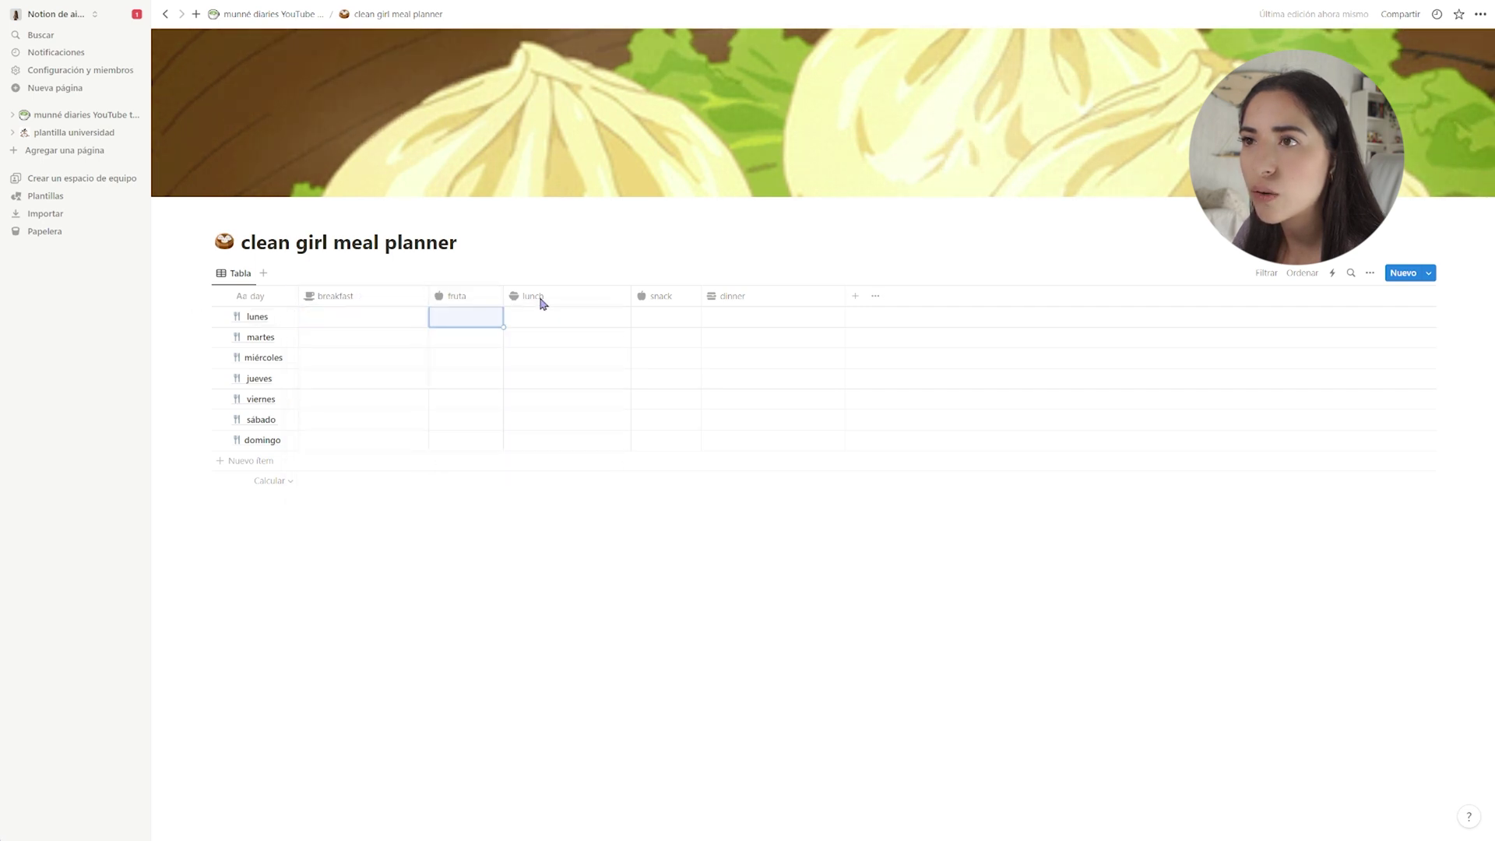
{"action": "left_click", "coordinate": [539, 315]}
{"action": "key", "text": "Escape"}
{"action": "left_click", "coordinate": [543, 315]}
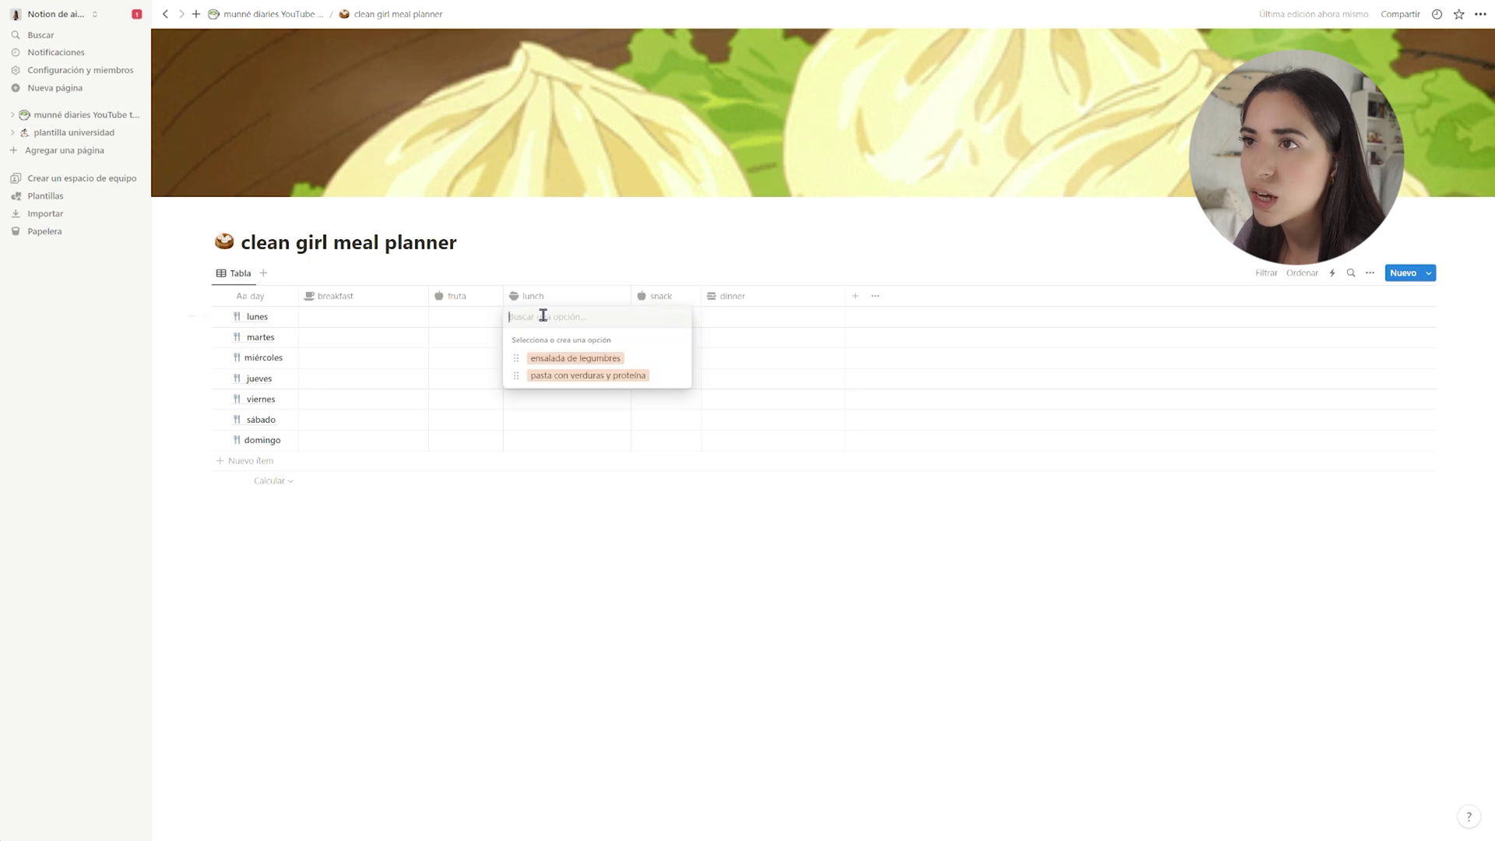
{"action": "key", "text": "Escape"}
{"action": "left_click", "coordinate": [664, 320]}
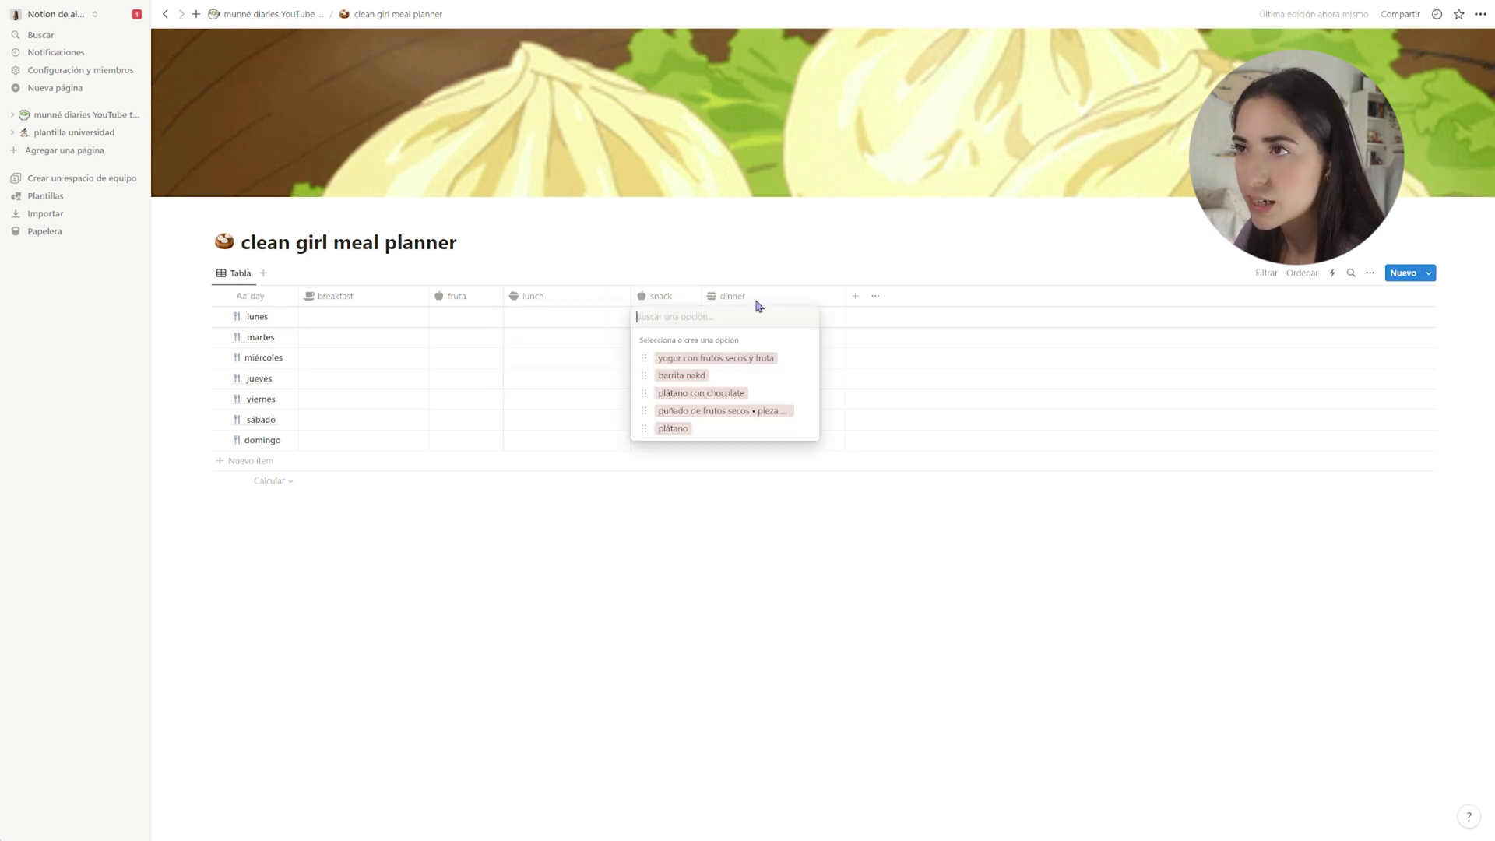
{"action": "key", "text": "Escape"}
{"action": "left_click", "coordinate": [750, 317]}
{"action": "key", "text": "Escape"}
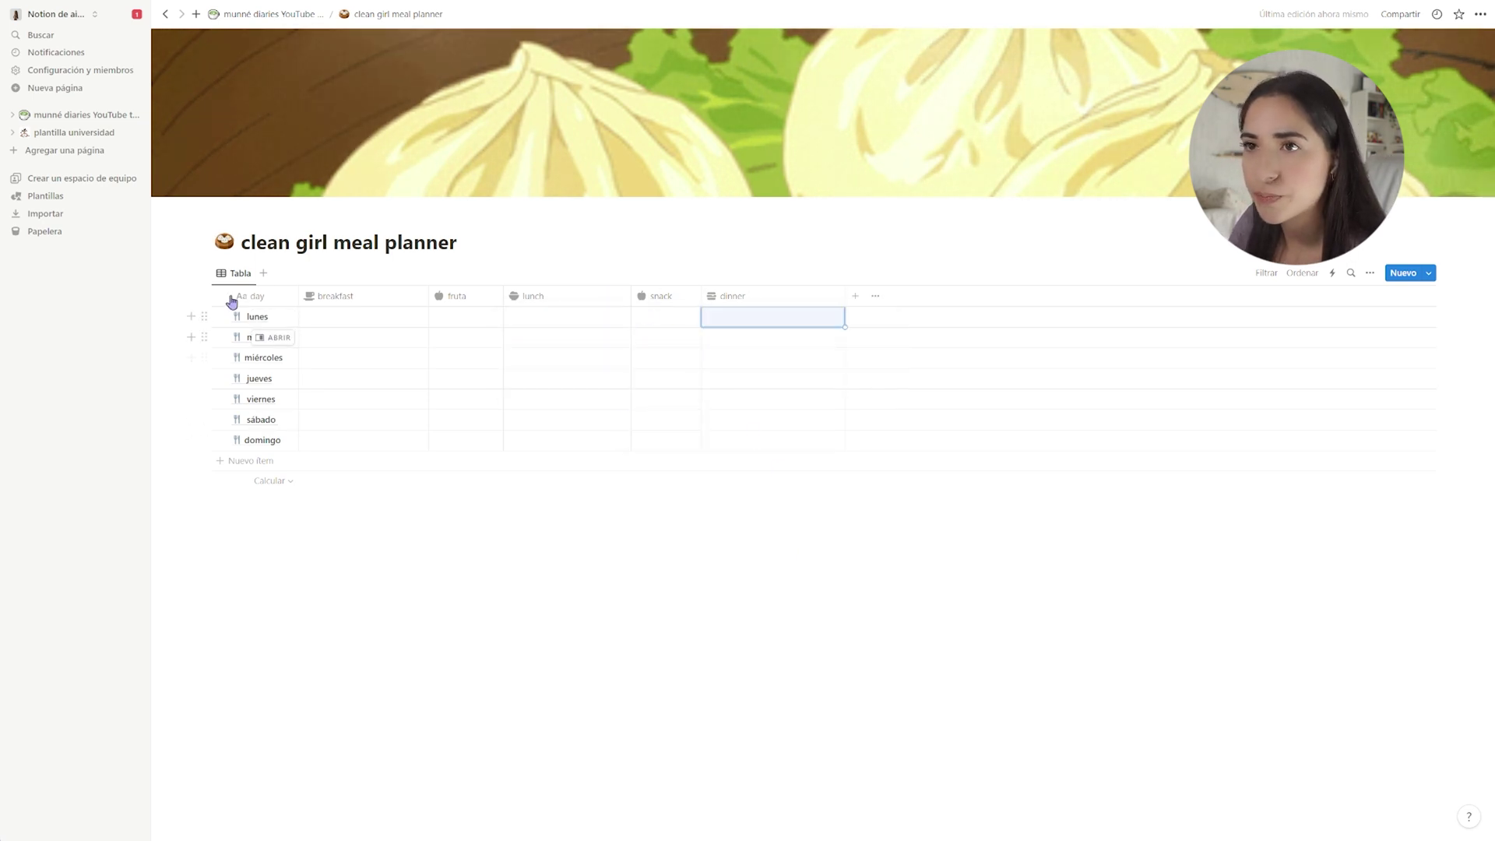
Set the lunes breakfast to pancakes and fill that choice down the column through domingo
{"action": "left_click", "coordinate": [369, 329]}
{"action": "left_click", "coordinate": [350, 352]}
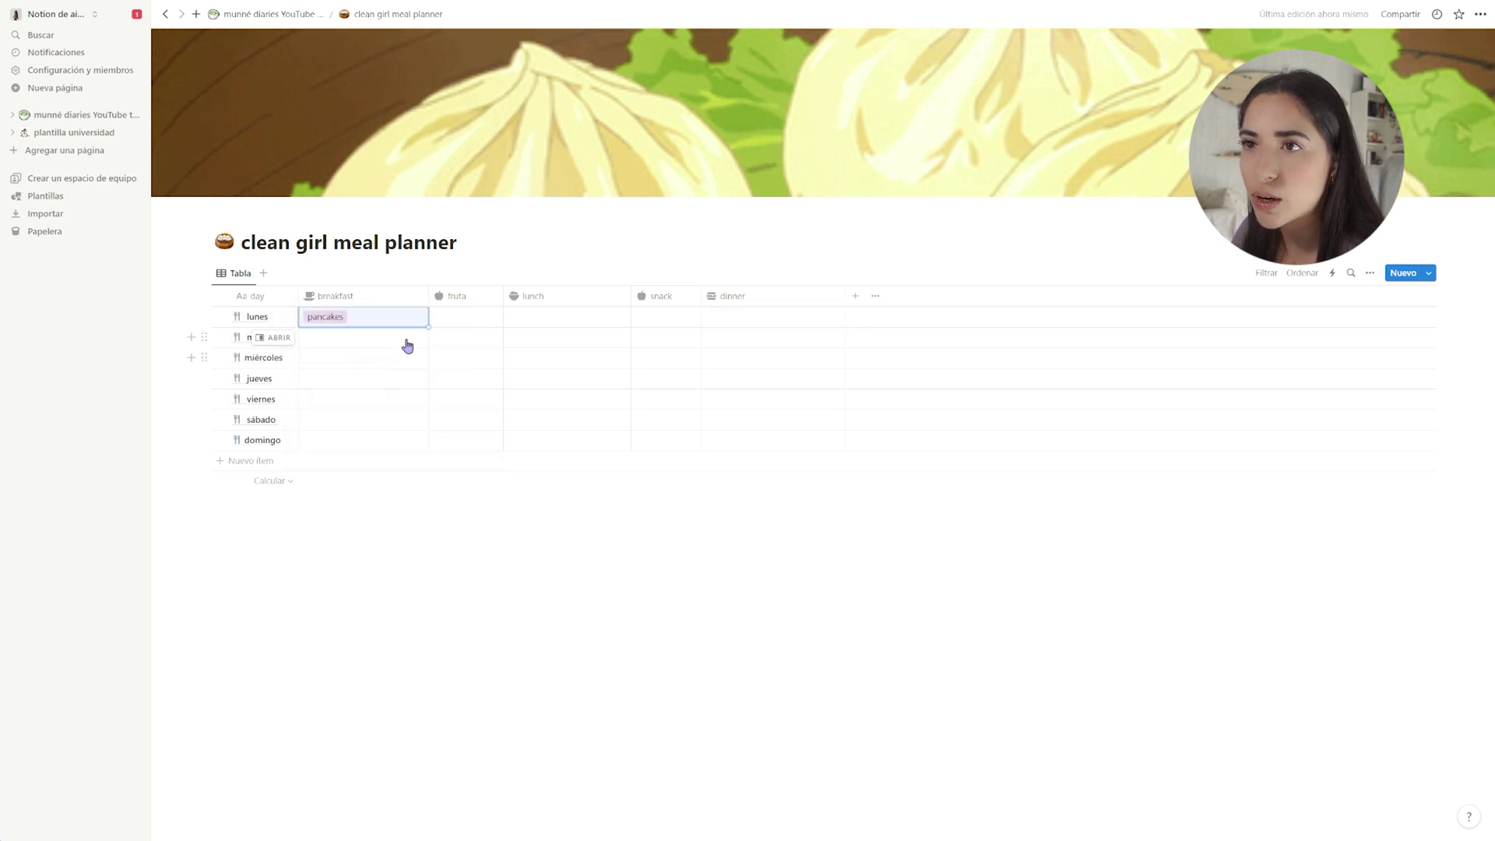
{"action": "left_click_drag", "start_coordinate": [426, 326], "coordinate": [425, 441]}
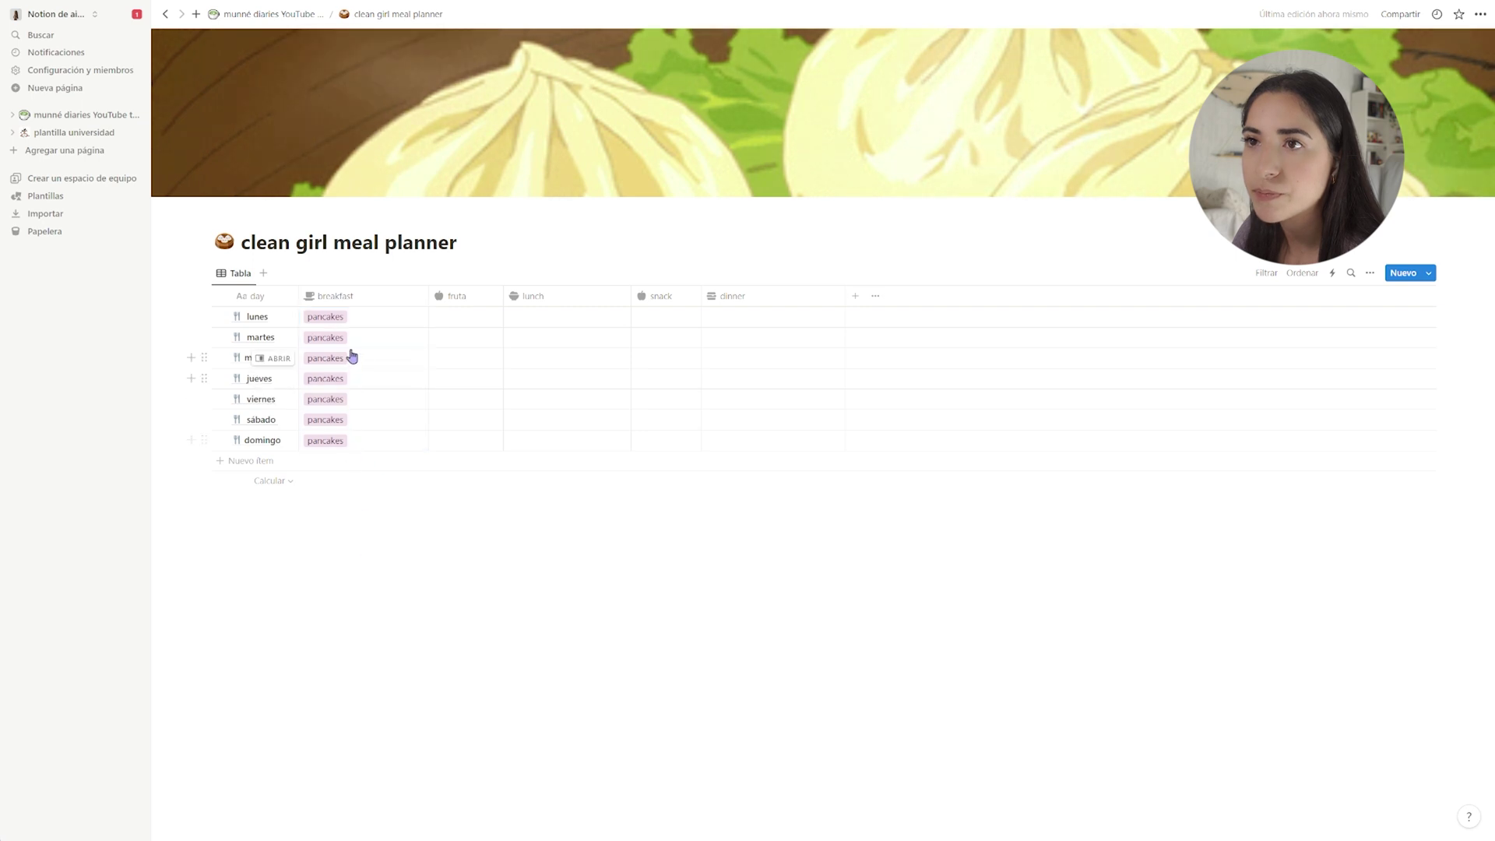
{"action": "left_click", "coordinate": [355, 318]}
{"action": "left_click", "coordinate": [350, 318]}
{"action": "key", "text": "Escape"}
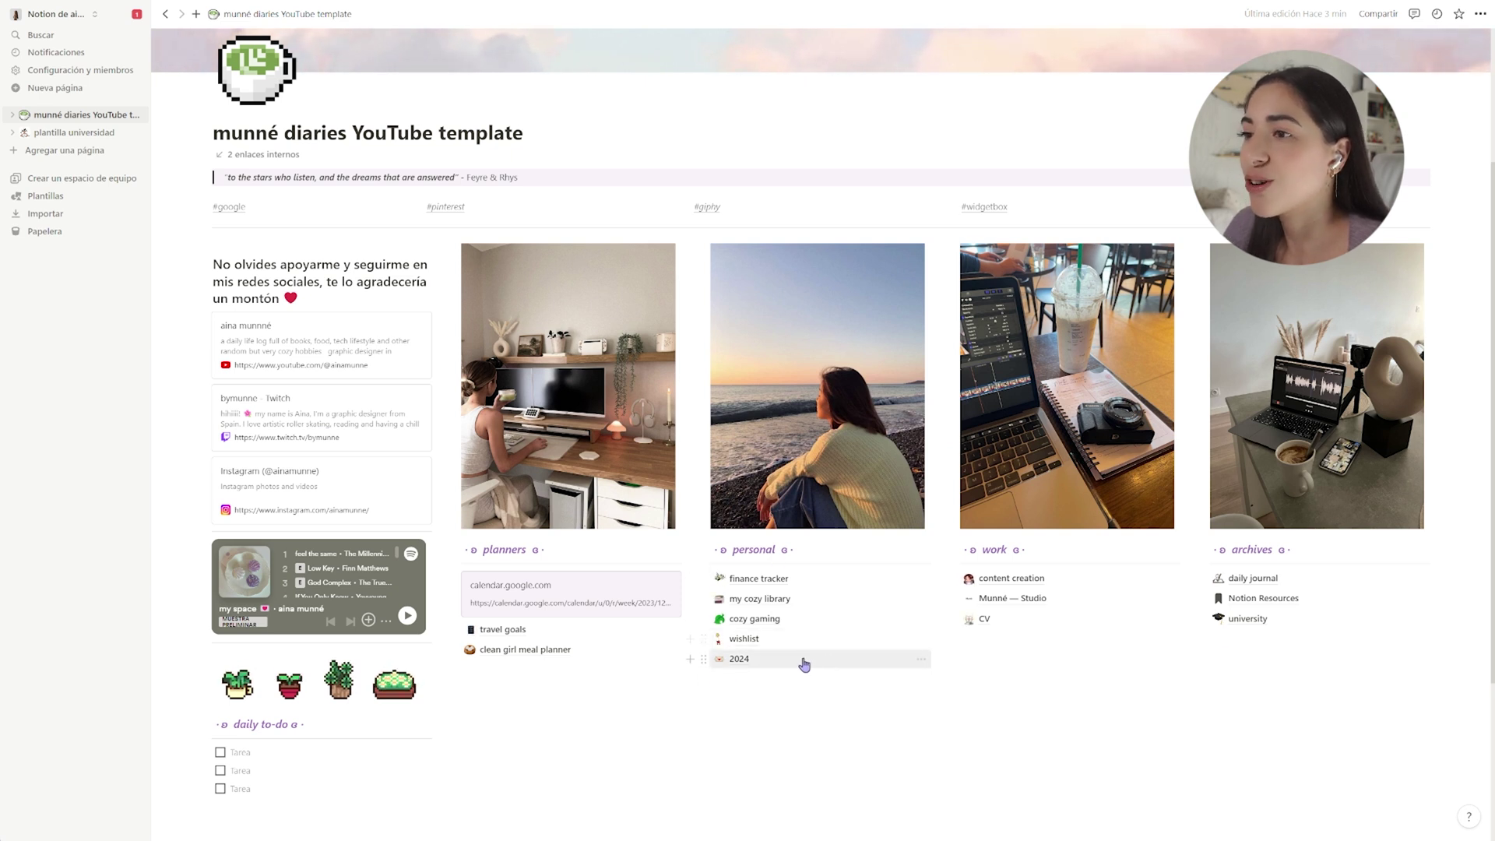
Open the finance tracker page from the personal column and review its expense, income, transfer, spending budget and subscription sections
{"action": "mouse_move", "coordinate": [790, 670]}
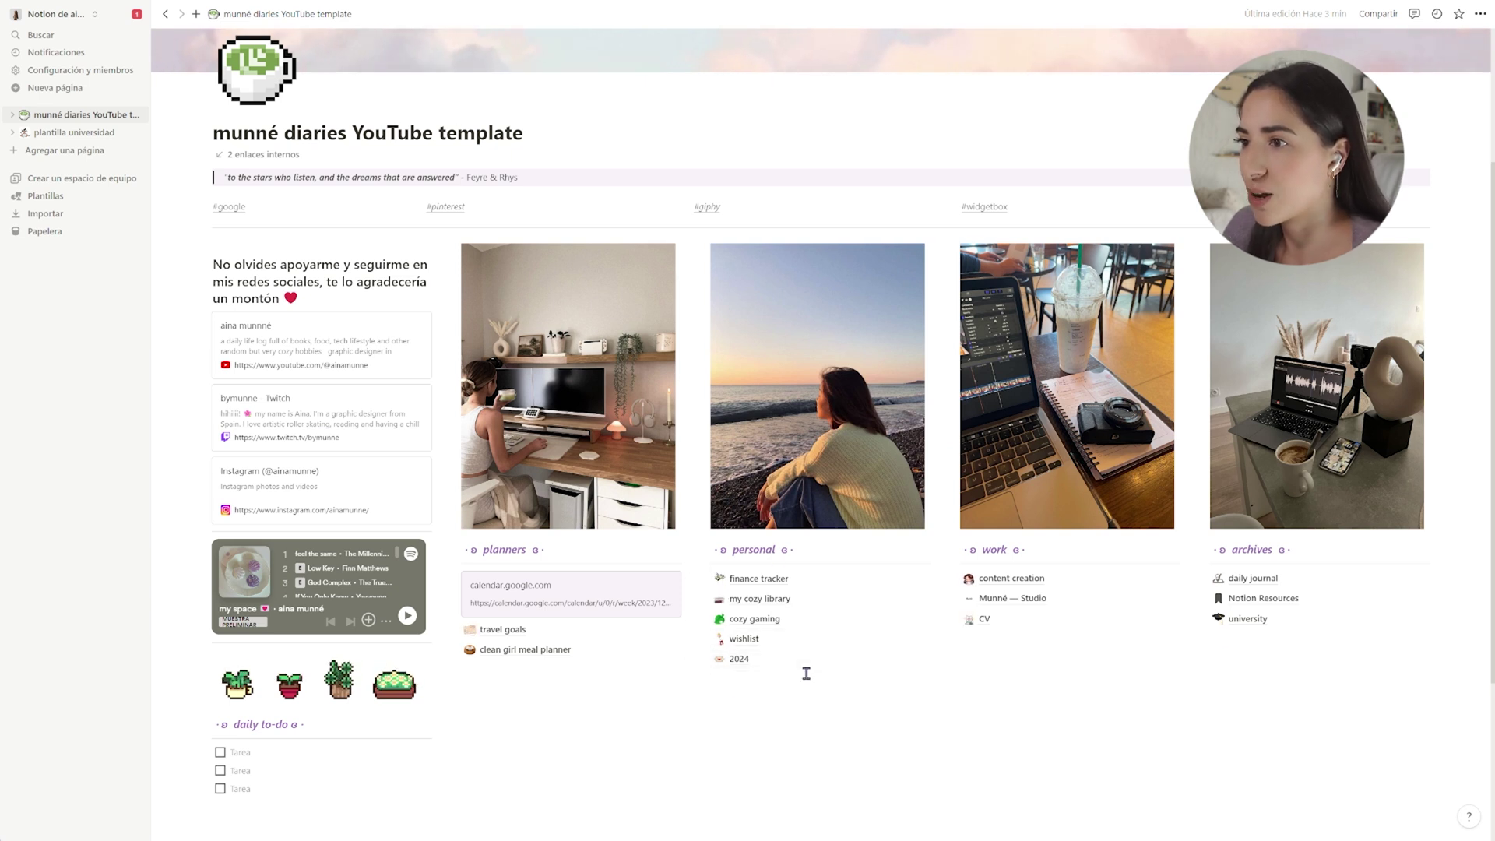
{"action": "left_click", "coordinate": [761, 580]}
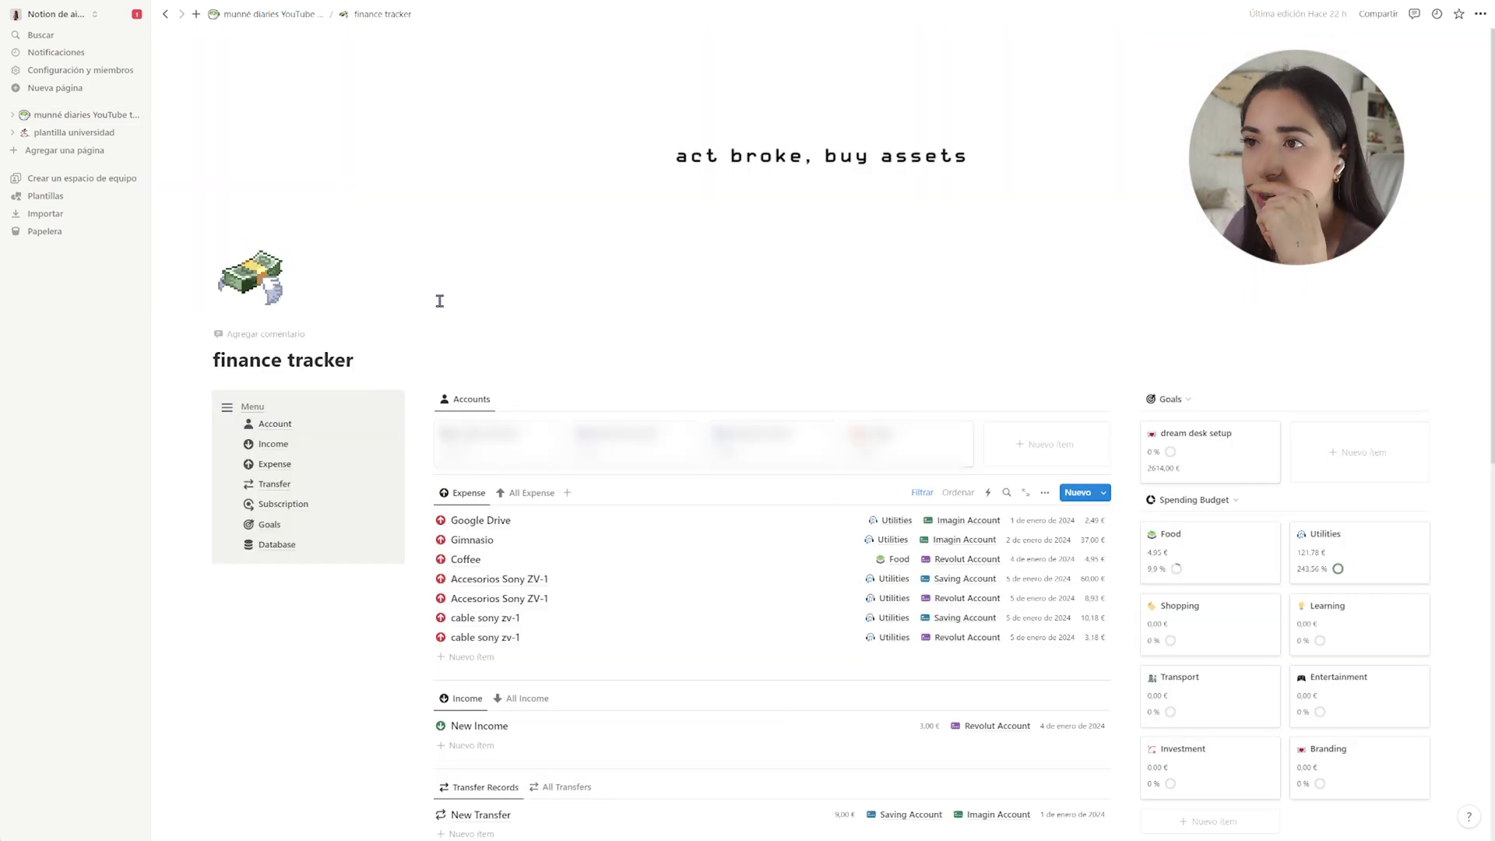
{"action": "scroll", "coordinate": [437, 296], "scroll_direction": "down", "scroll_amount": 2}
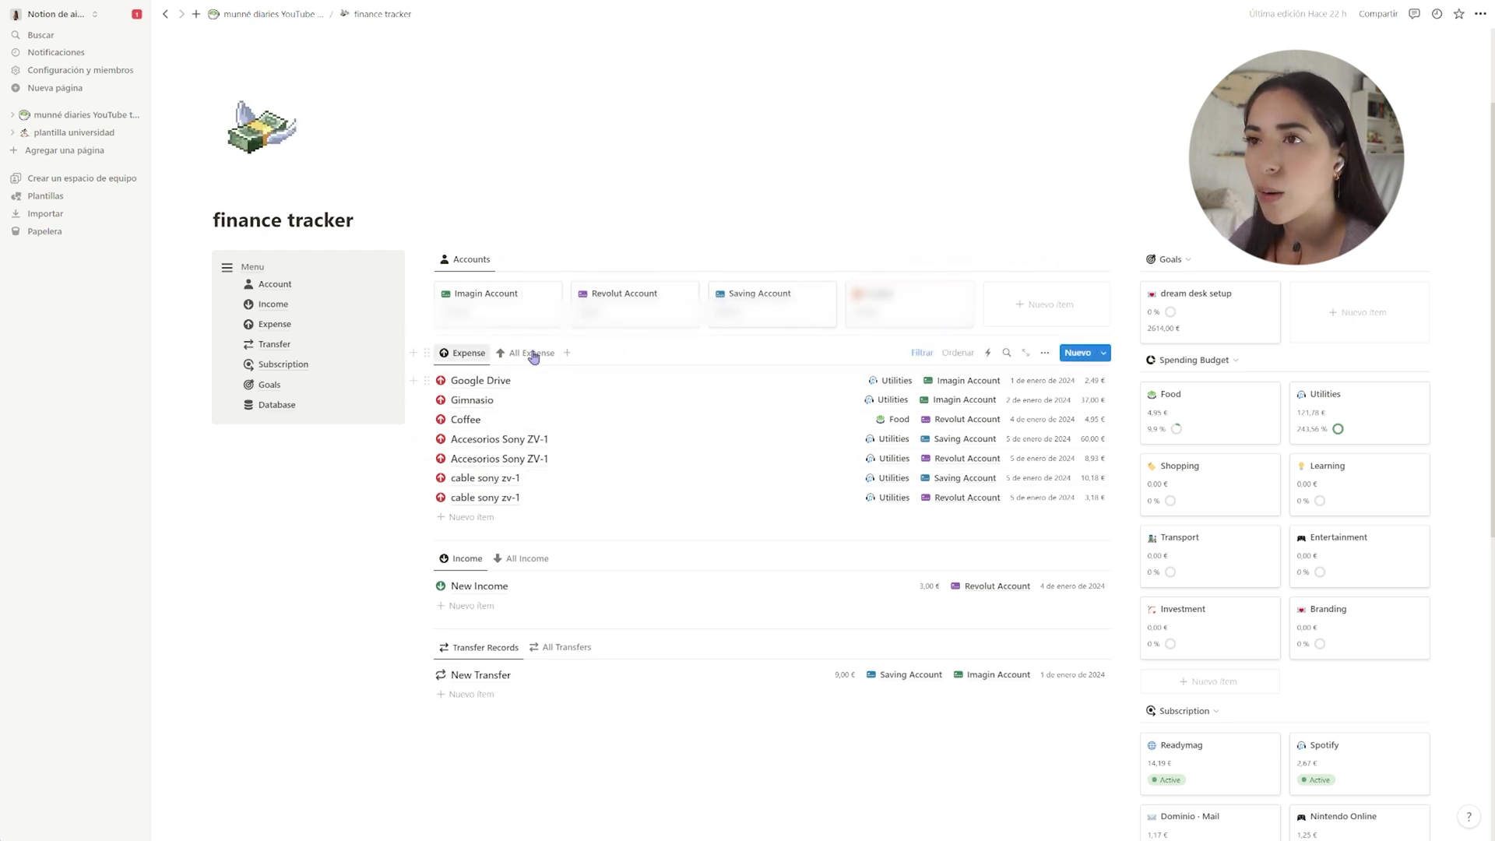
{"action": "left_click", "coordinate": [475, 518]}
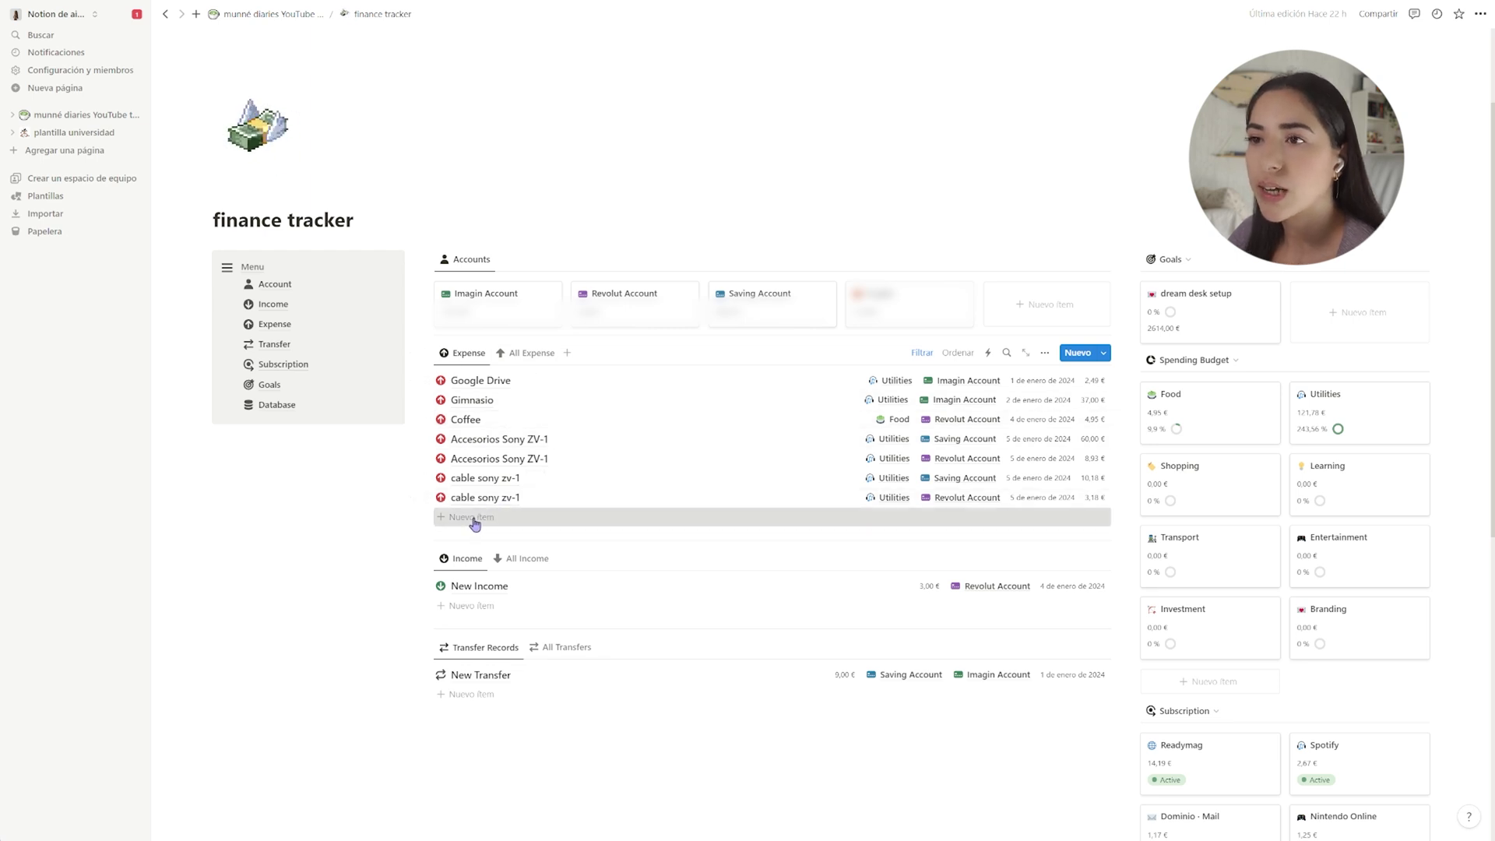
{"action": "key", "text": "Escape"}
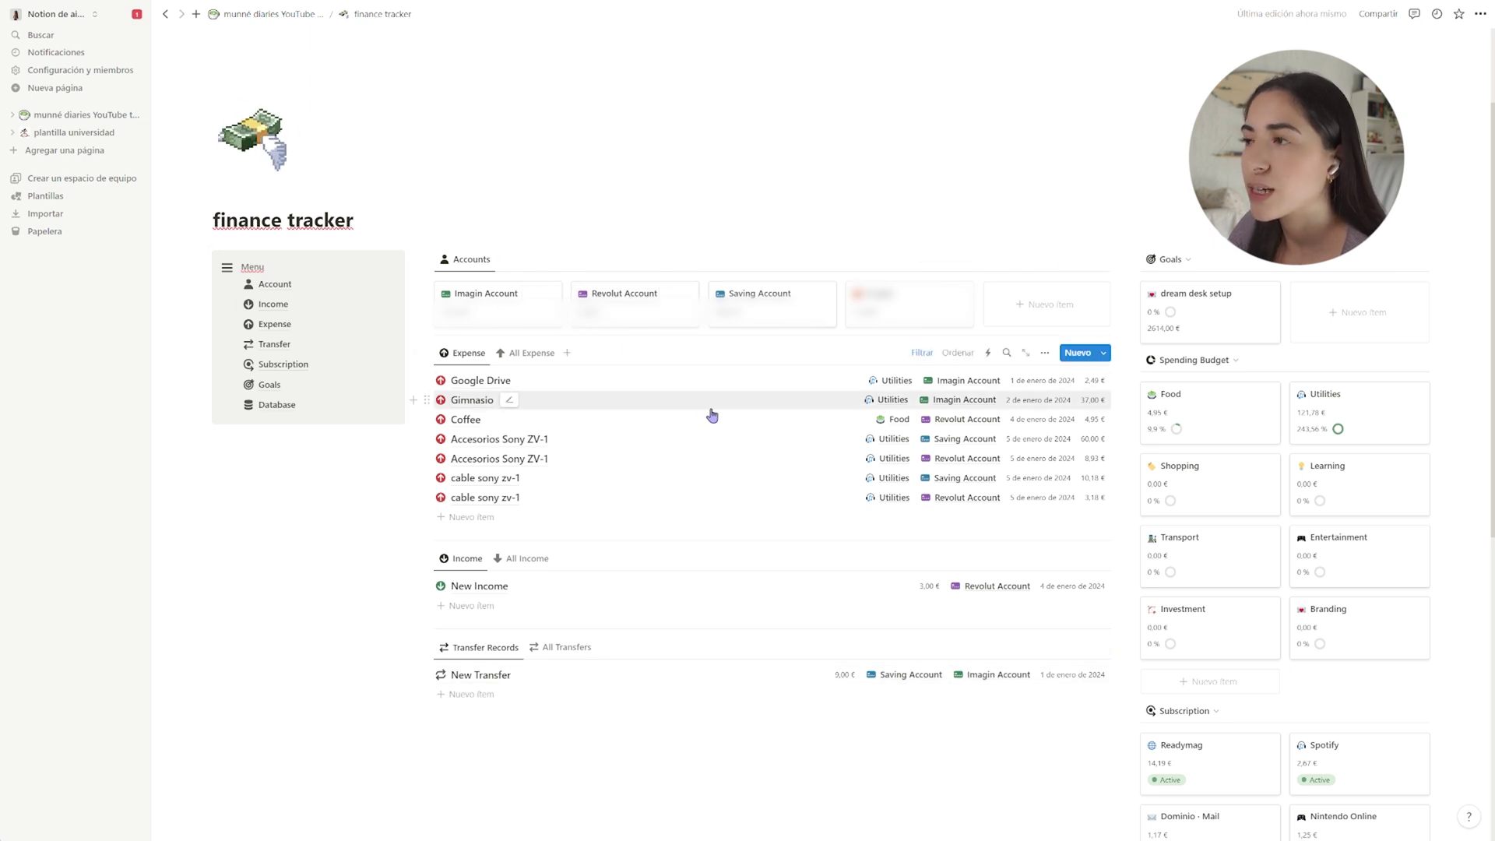
{"action": "scroll", "coordinate": [1045, 524], "scroll_direction": "down", "scroll_amount": 1}
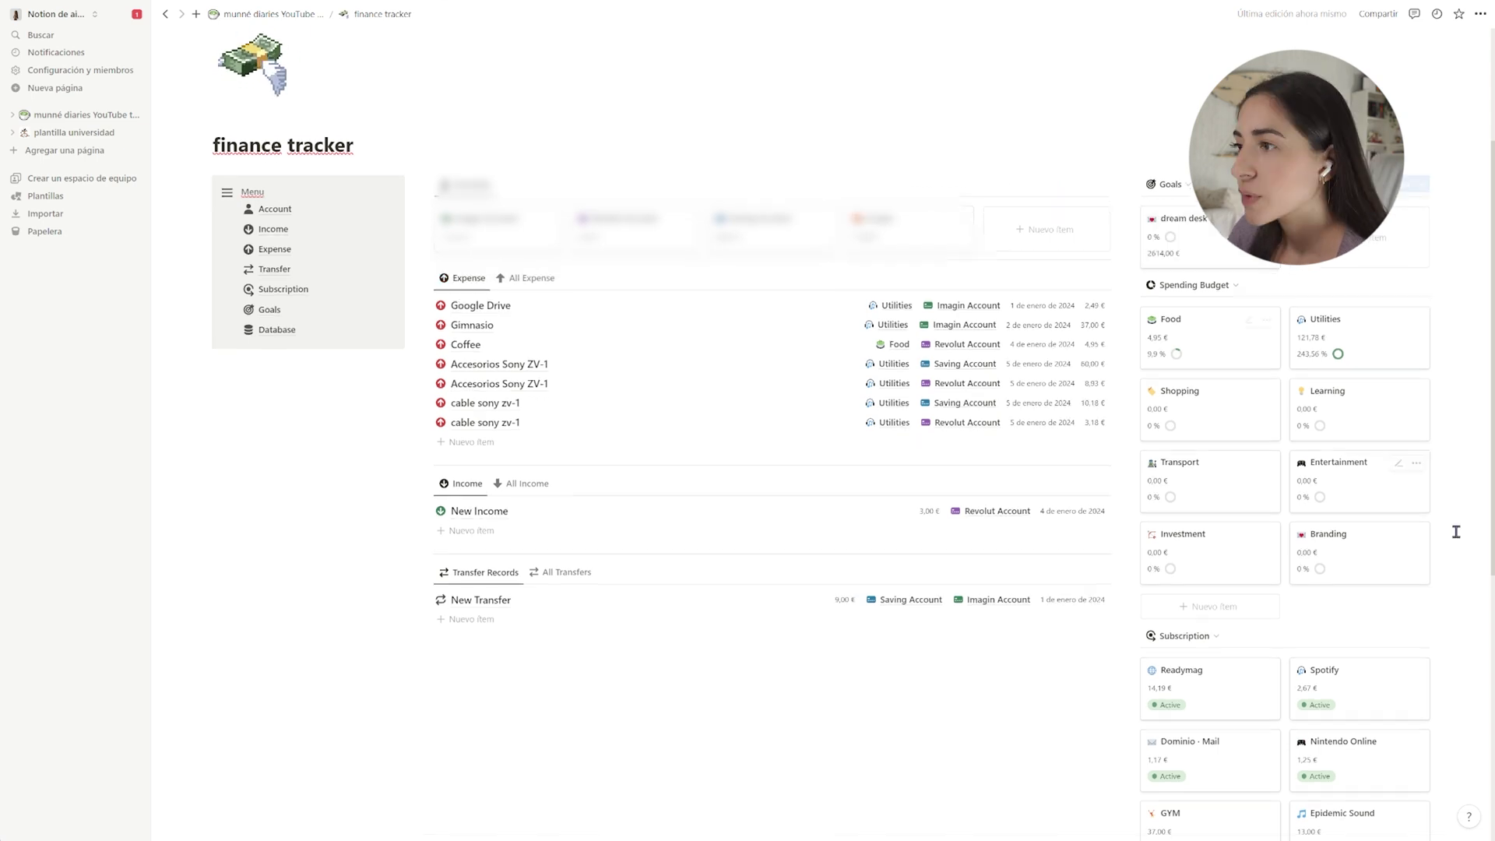
{"action": "scroll", "coordinate": [1335, 634], "scroll_direction": "down", "scroll_amount": 4}
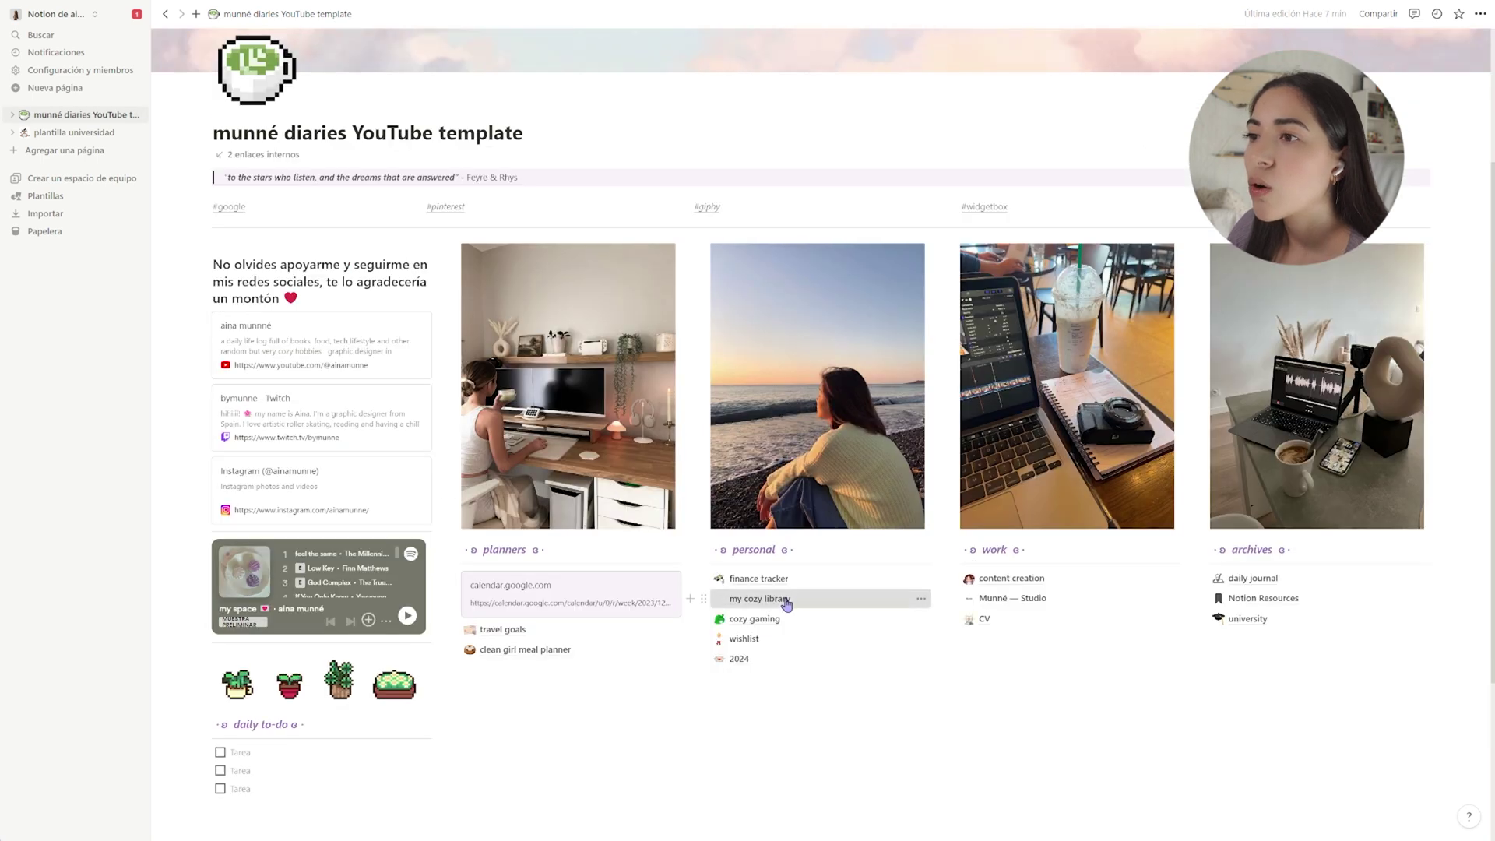
Open the my cozy library page and examine its 2024 reading table, books read counter and rating legend
{"action": "left_click", "coordinate": [785, 601]}
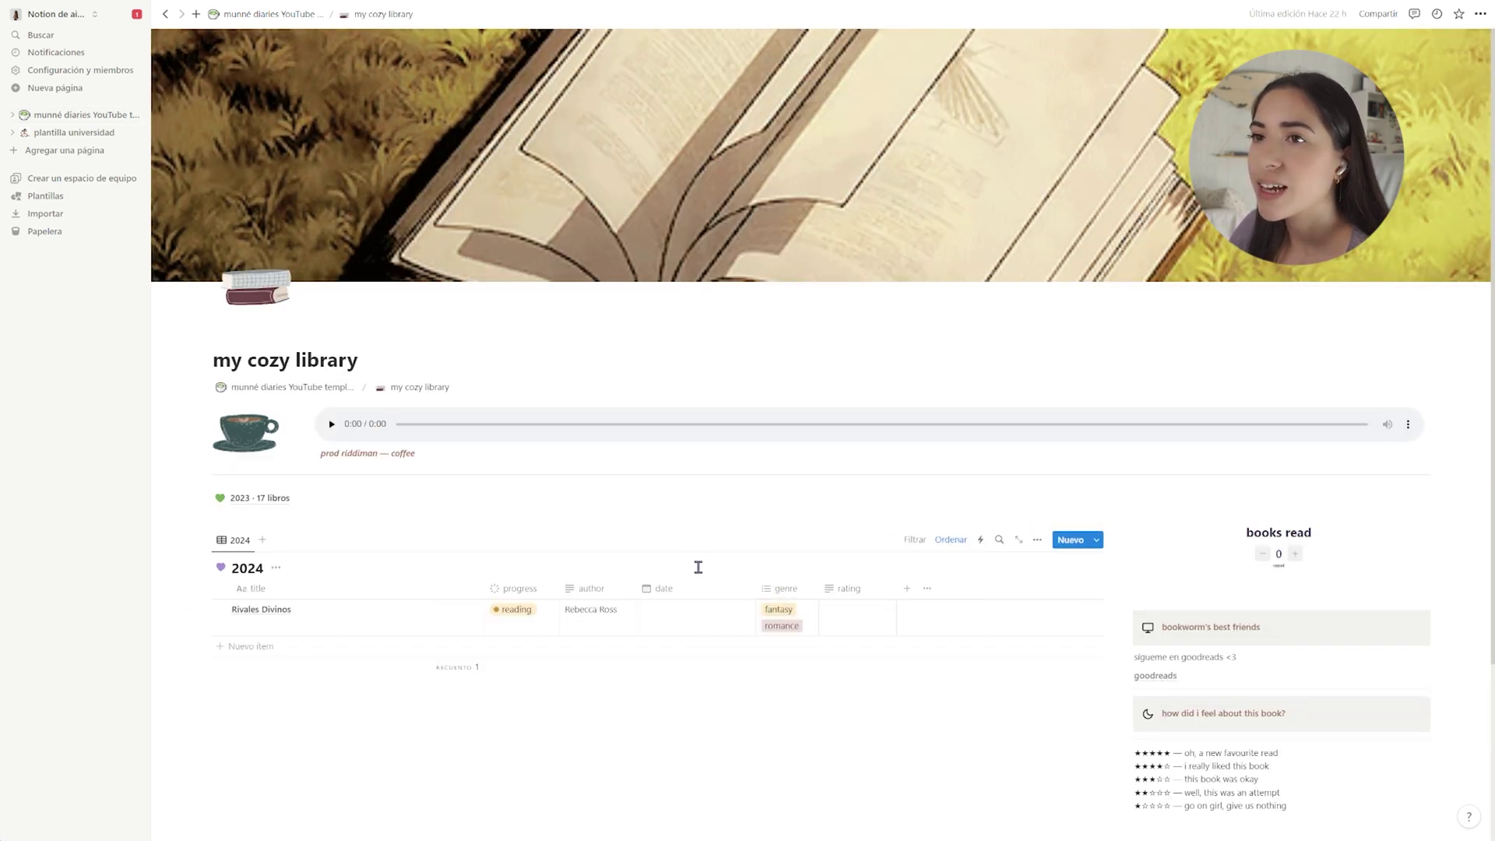
{"action": "scroll", "coordinate": [698, 567], "scroll_direction": "down", "scroll_amount": 3}
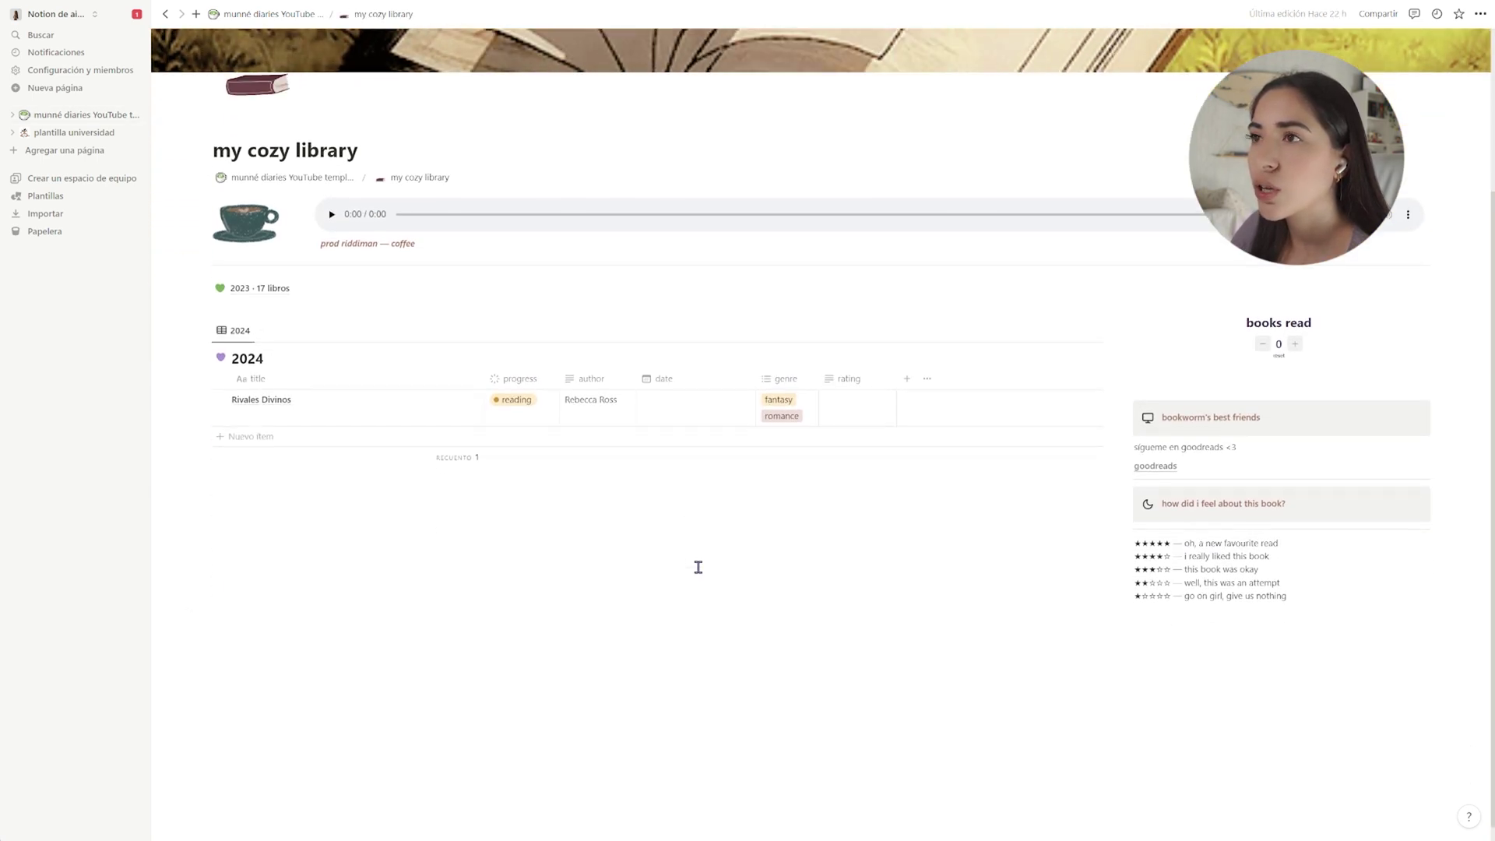
{"action": "scroll", "coordinate": [698, 568], "scroll_direction": "up", "scroll_amount": 1}
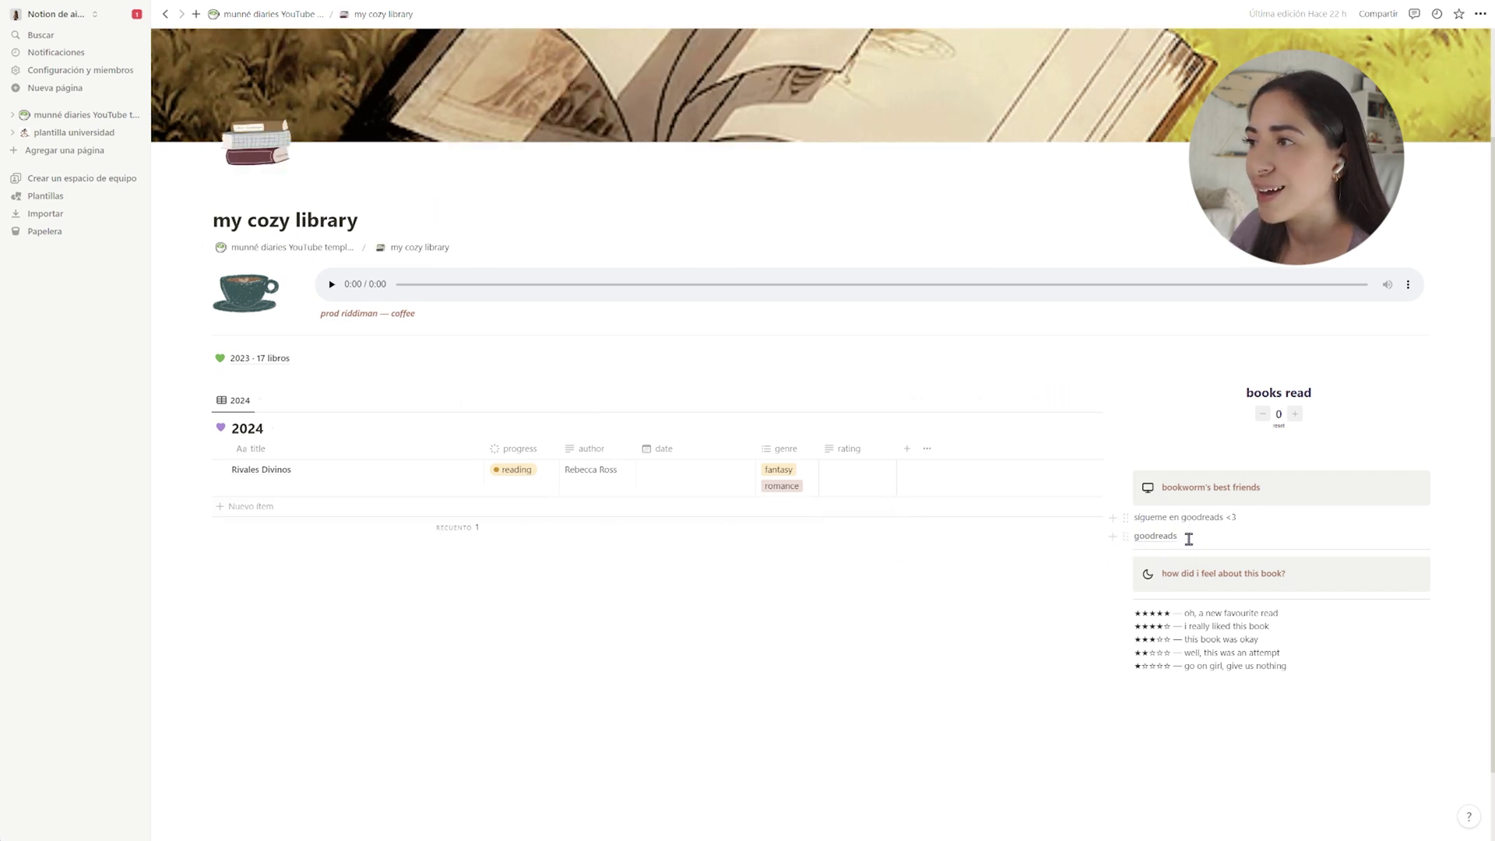
{"action": "mouse_move", "coordinate": [1177, 546]}
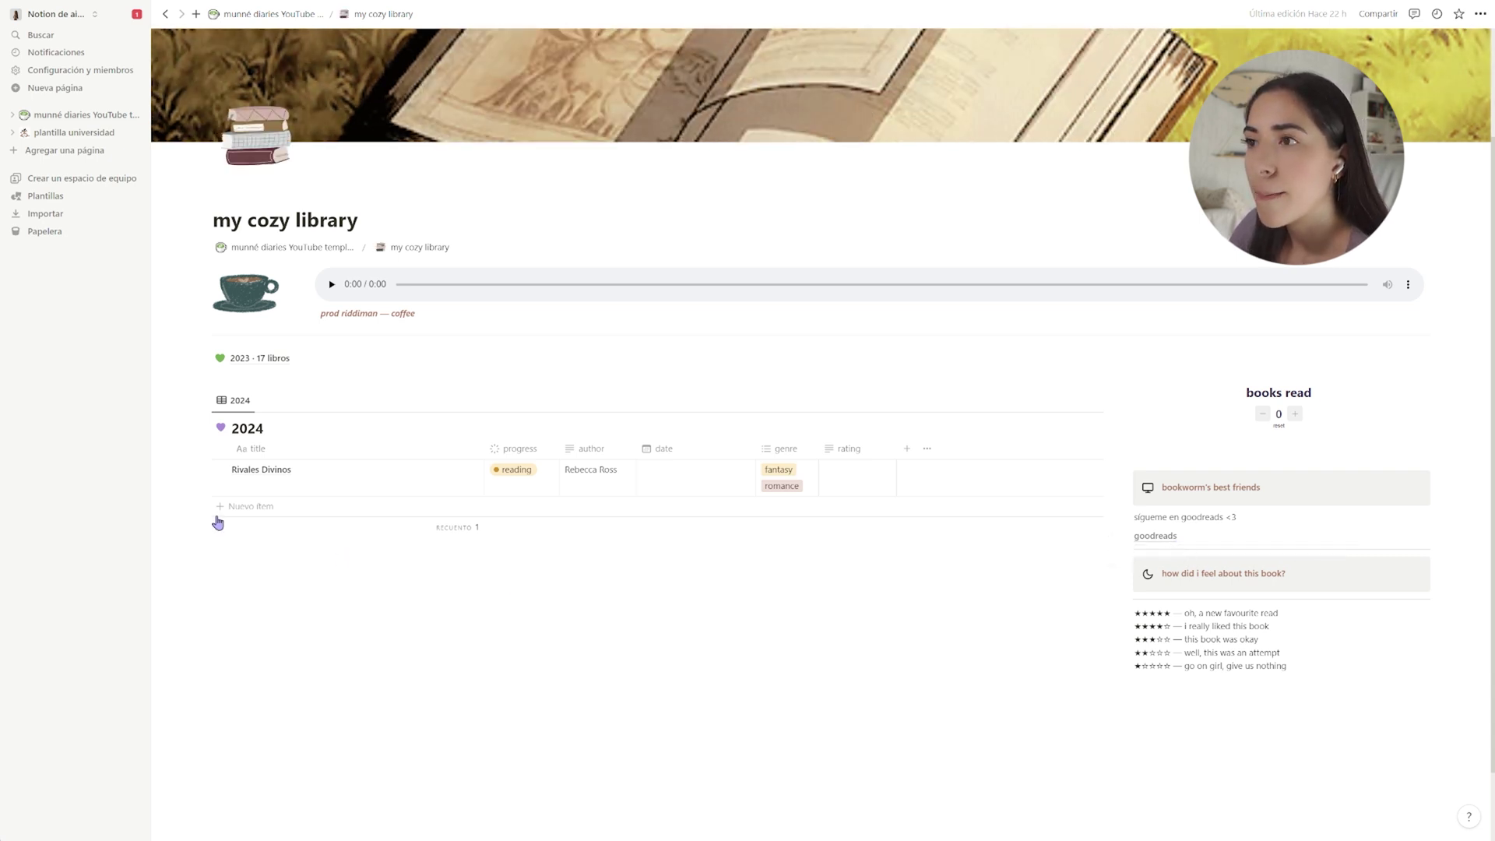
Open the 2023 · 17 libros page and inspect its book list and the progress options of Una corte de niebla y Furia
{"action": "left_click", "coordinate": [258, 359]}
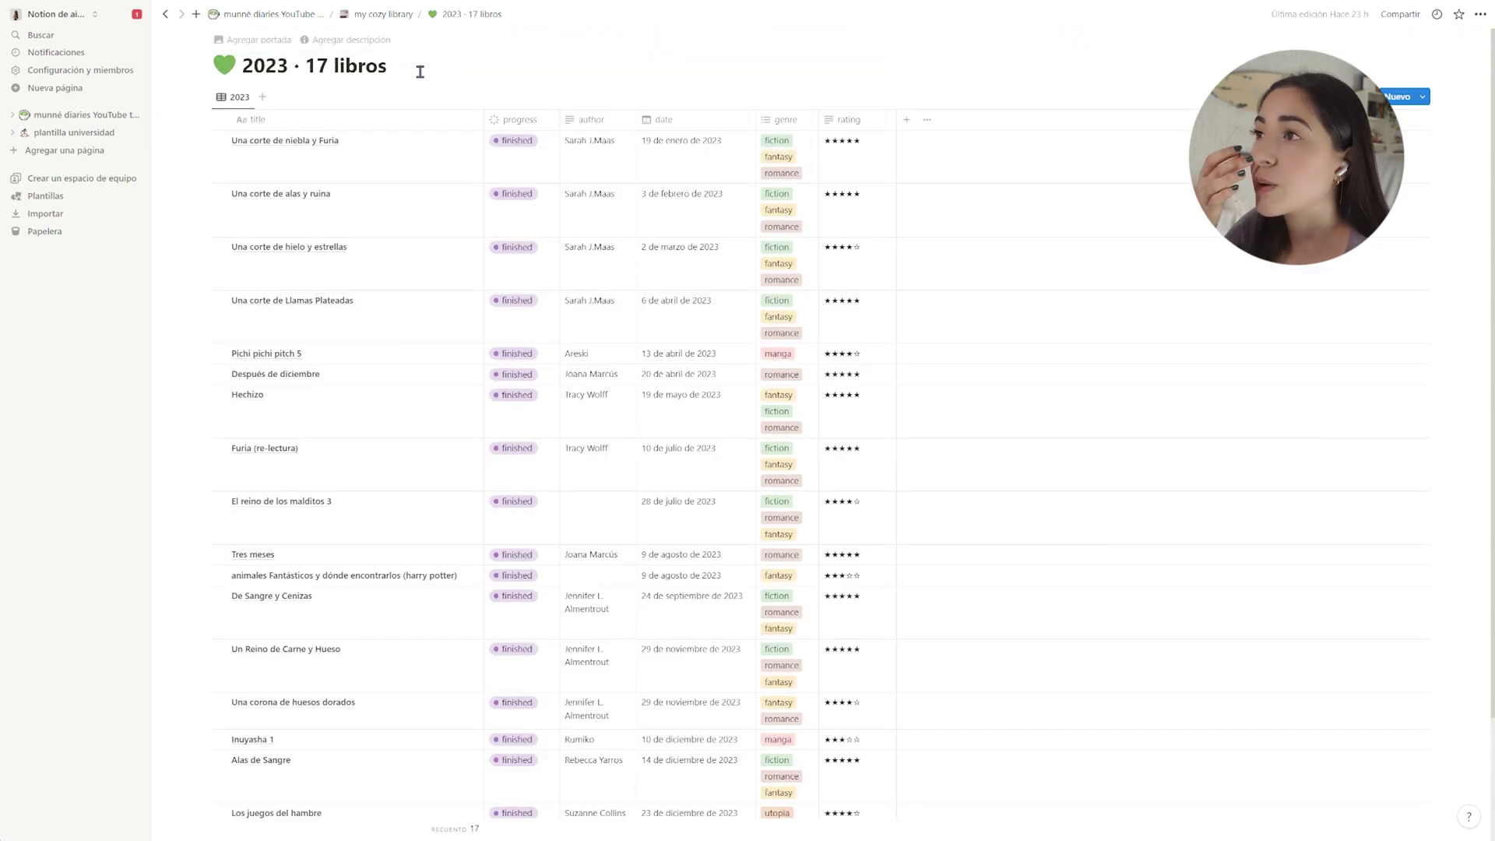
{"action": "scroll", "coordinate": [667, 294], "scroll_direction": "down", "scroll_amount": 2}
{"action": "scroll", "coordinate": [668, 294], "scroll_direction": "up", "scroll_amount": 2}
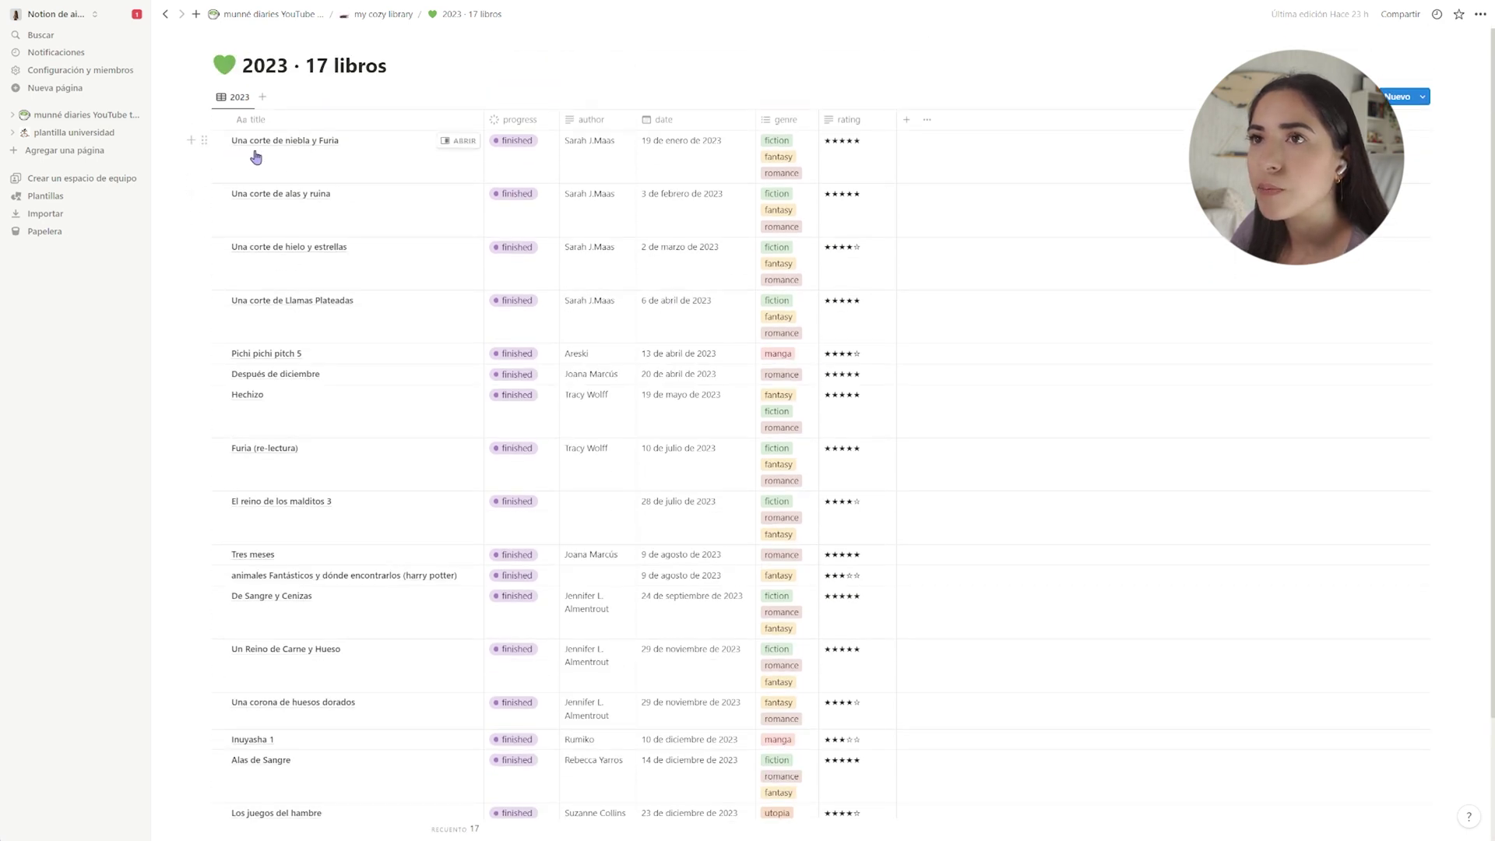
{"action": "left_click", "coordinate": [527, 150]}
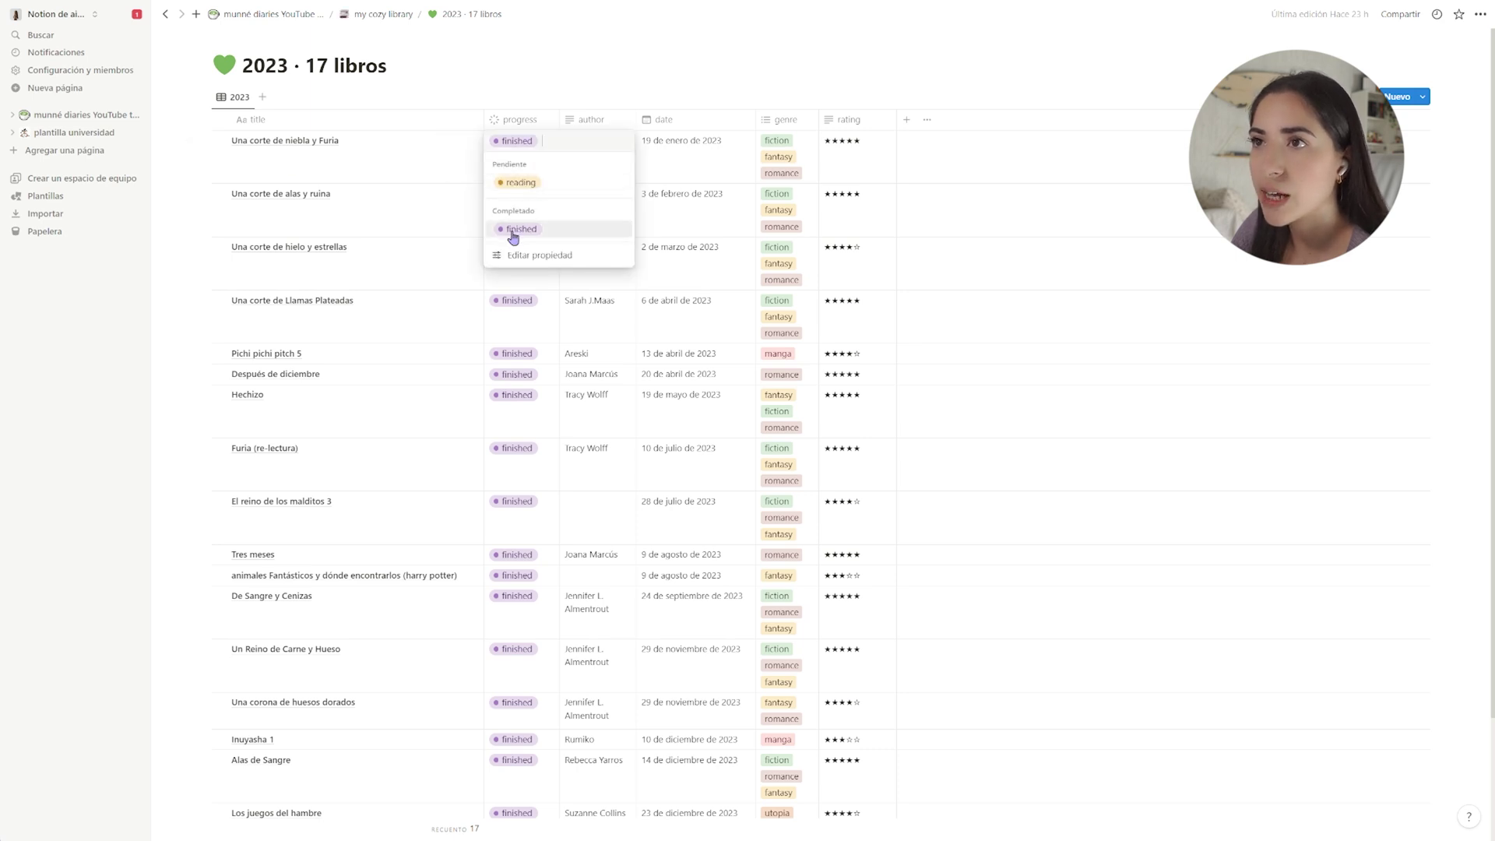
{"action": "left_click", "coordinate": [521, 93]}
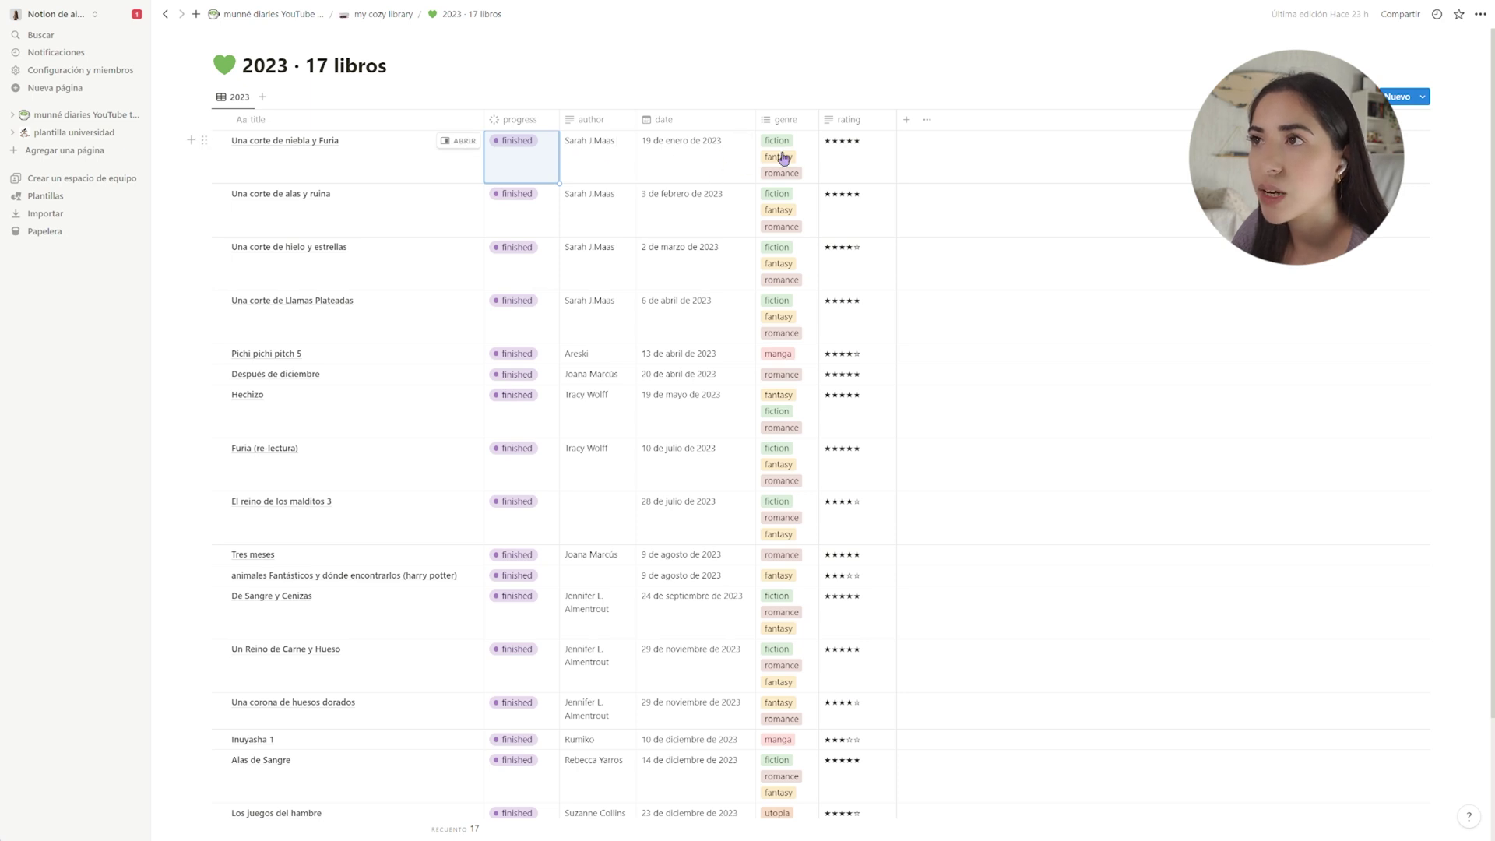
Return to the my cozy library page and copy the five-star rating from the legend into the rating of Rivales Divinos
{"action": "left_click", "coordinate": [397, 17]}
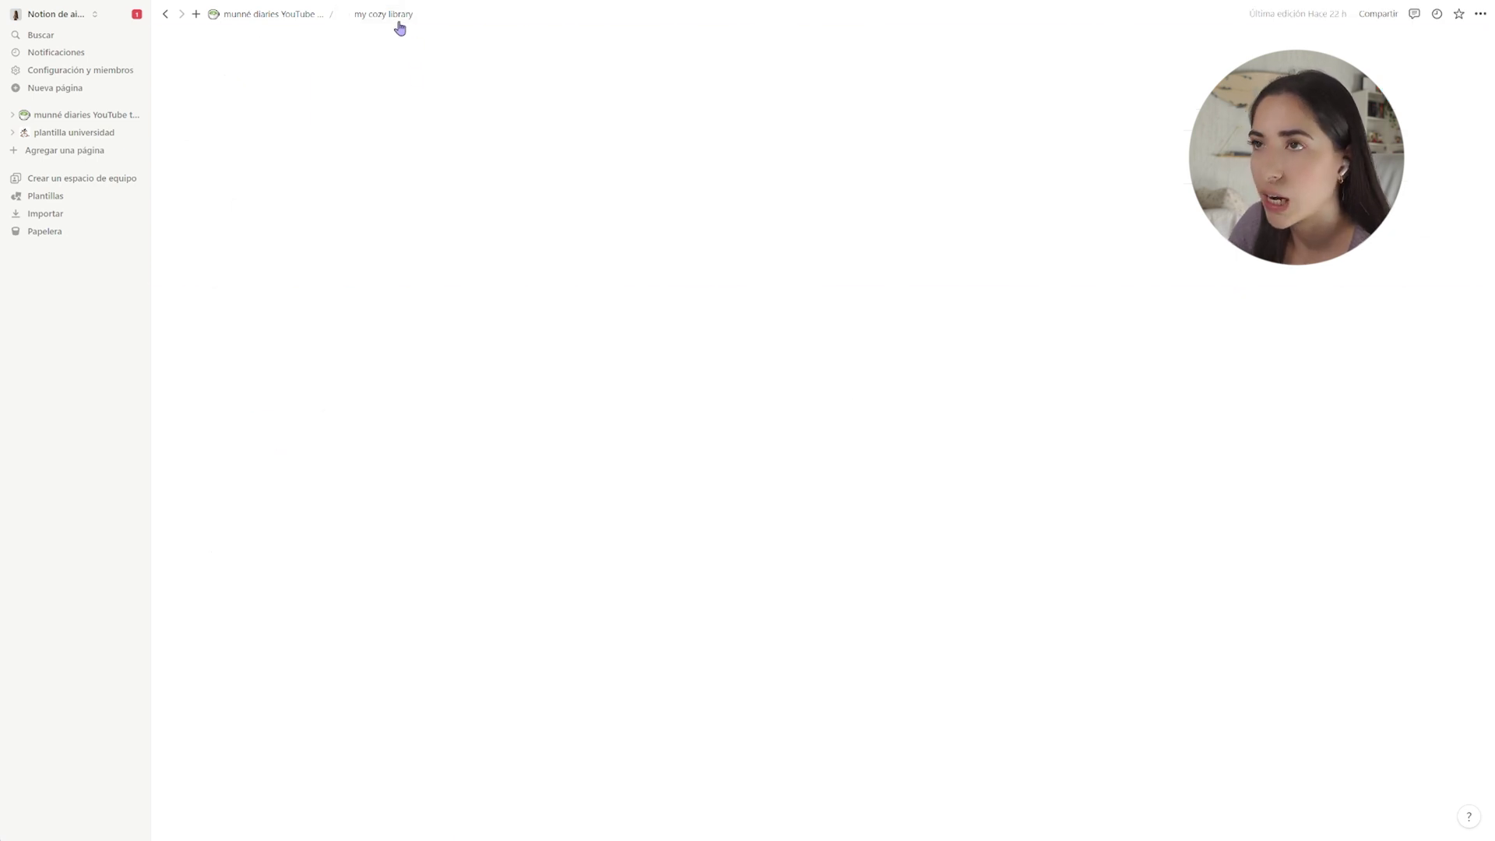
{"action": "left_click", "coordinate": [1184, 683]}
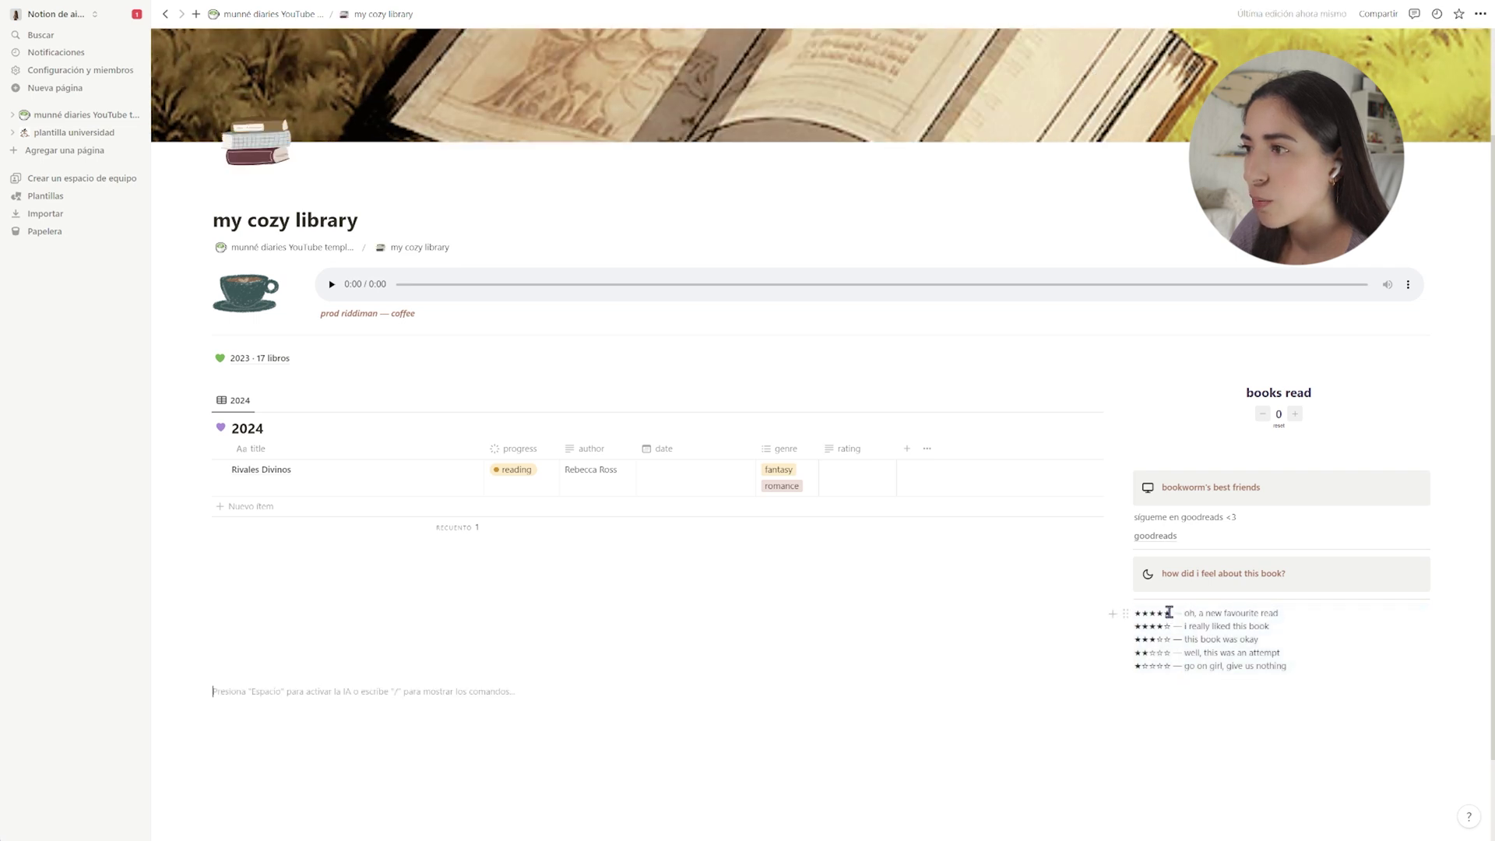
{"action": "left_click_drag", "start_coordinate": [1133, 613], "coordinate": [1133, 613]}
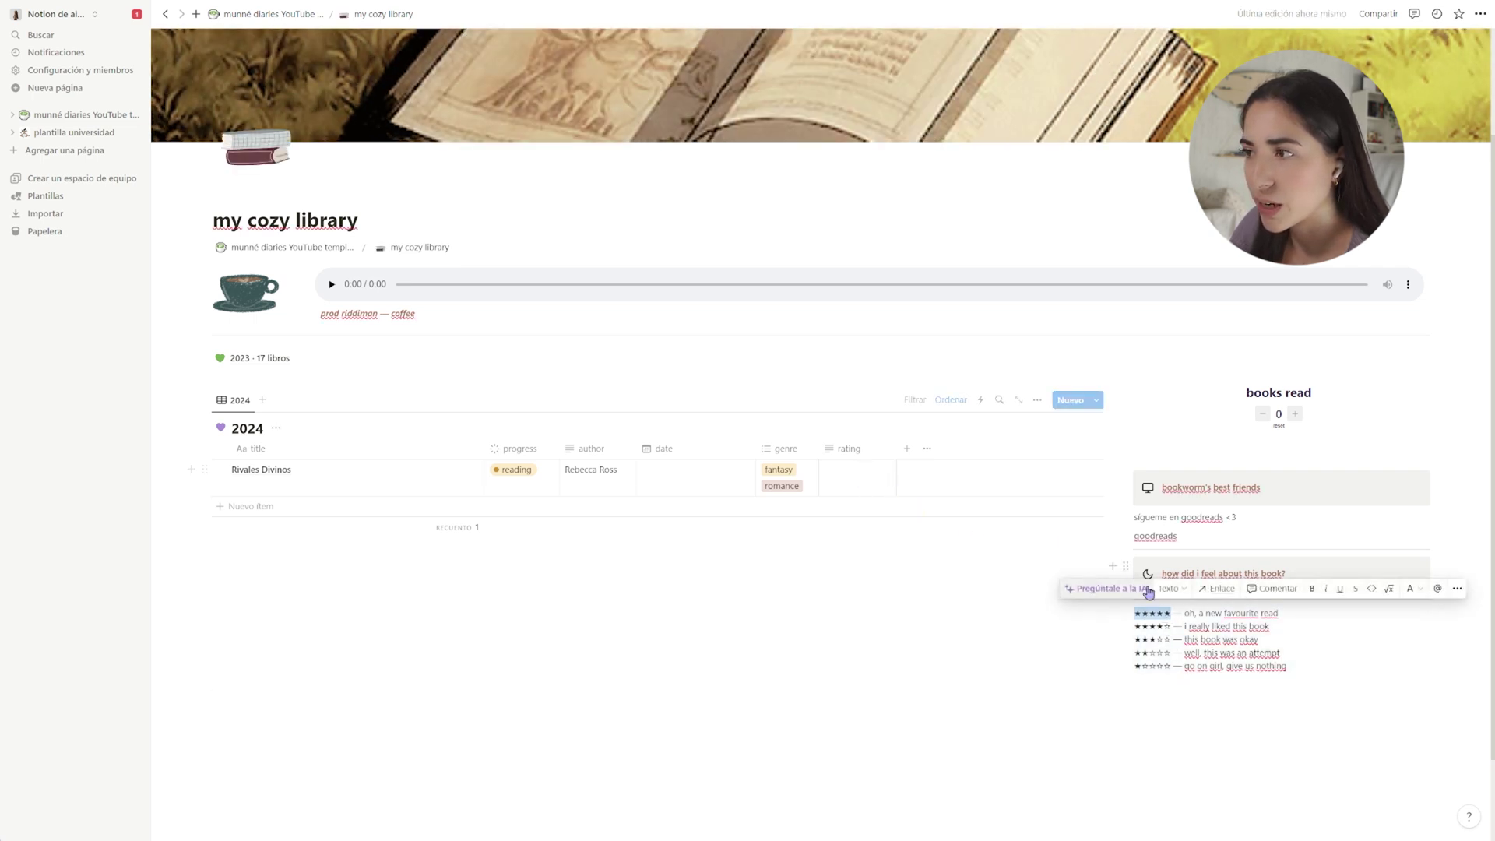
{"action": "left_click", "coordinate": [865, 471]}
{"action": "left_click_drag", "start_coordinate": [1136, 611], "coordinate": [1137, 612]}
{"action": "key", "text": "ctrl+c"}
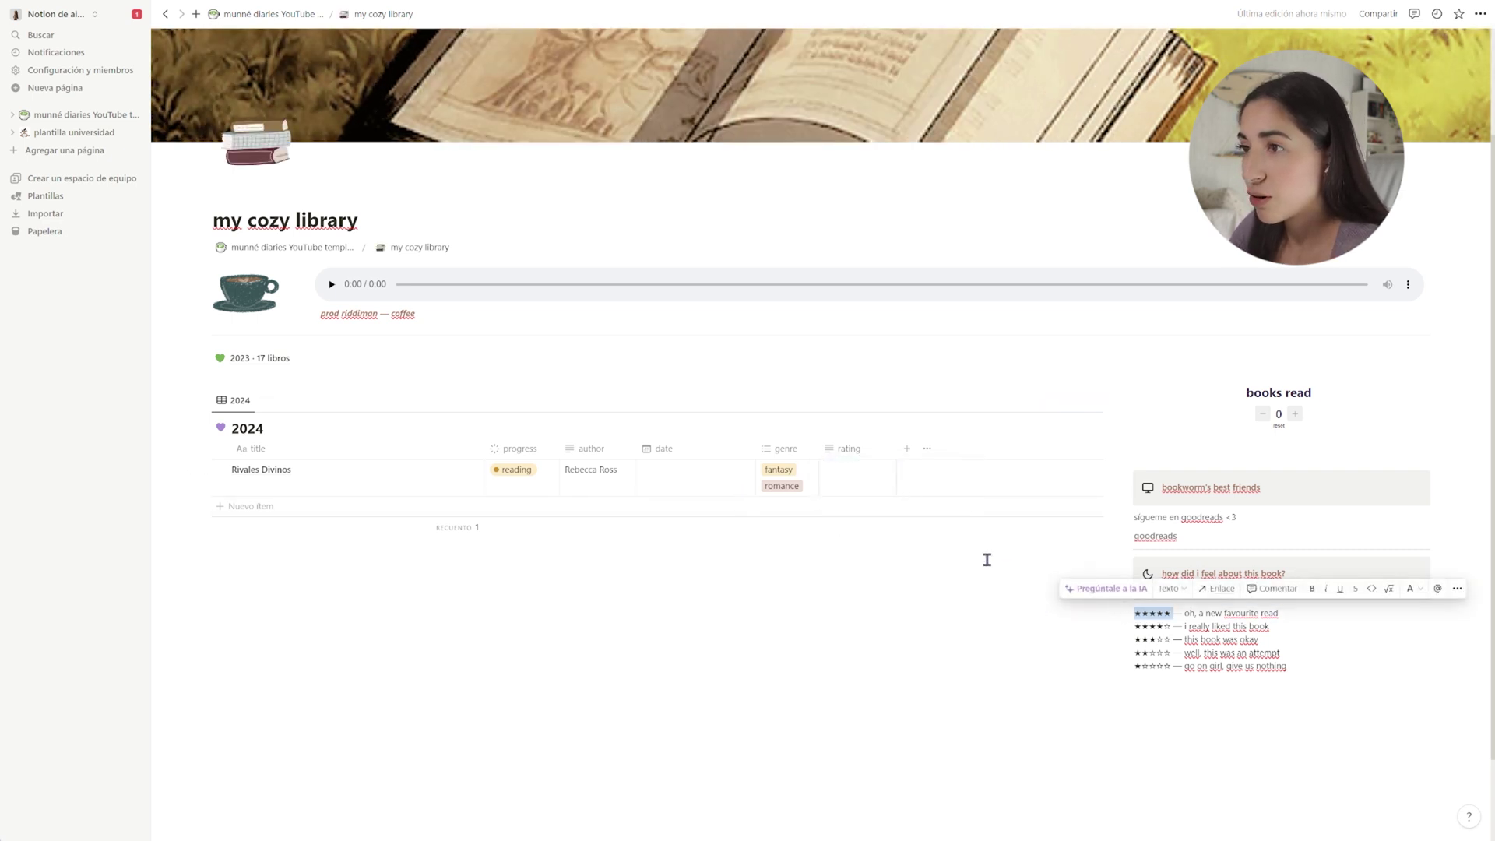
{"action": "left_click", "coordinate": [865, 485]}
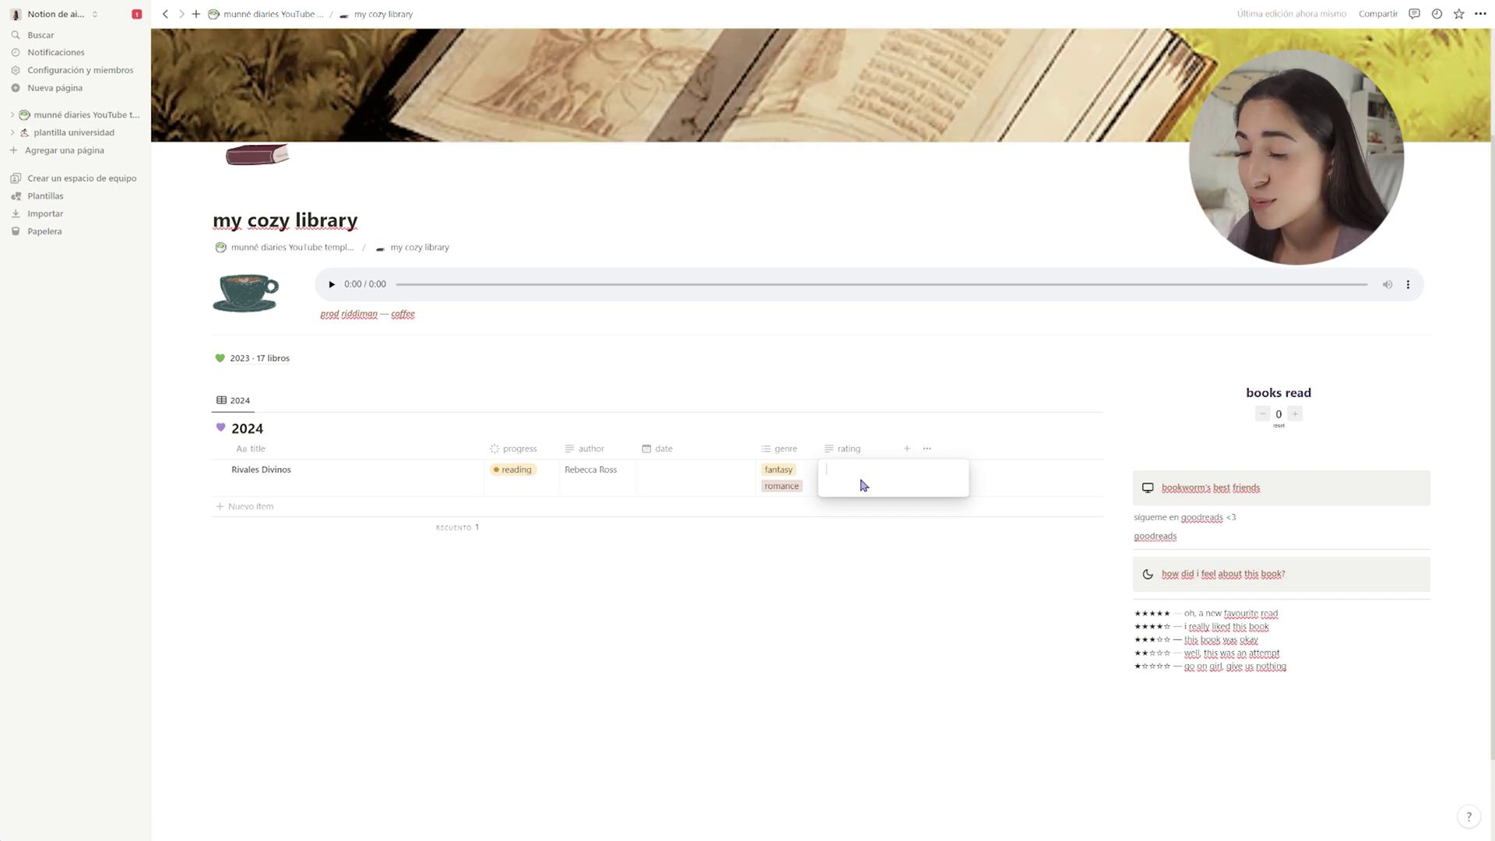
{"action": "key", "text": "ctrl+v"}
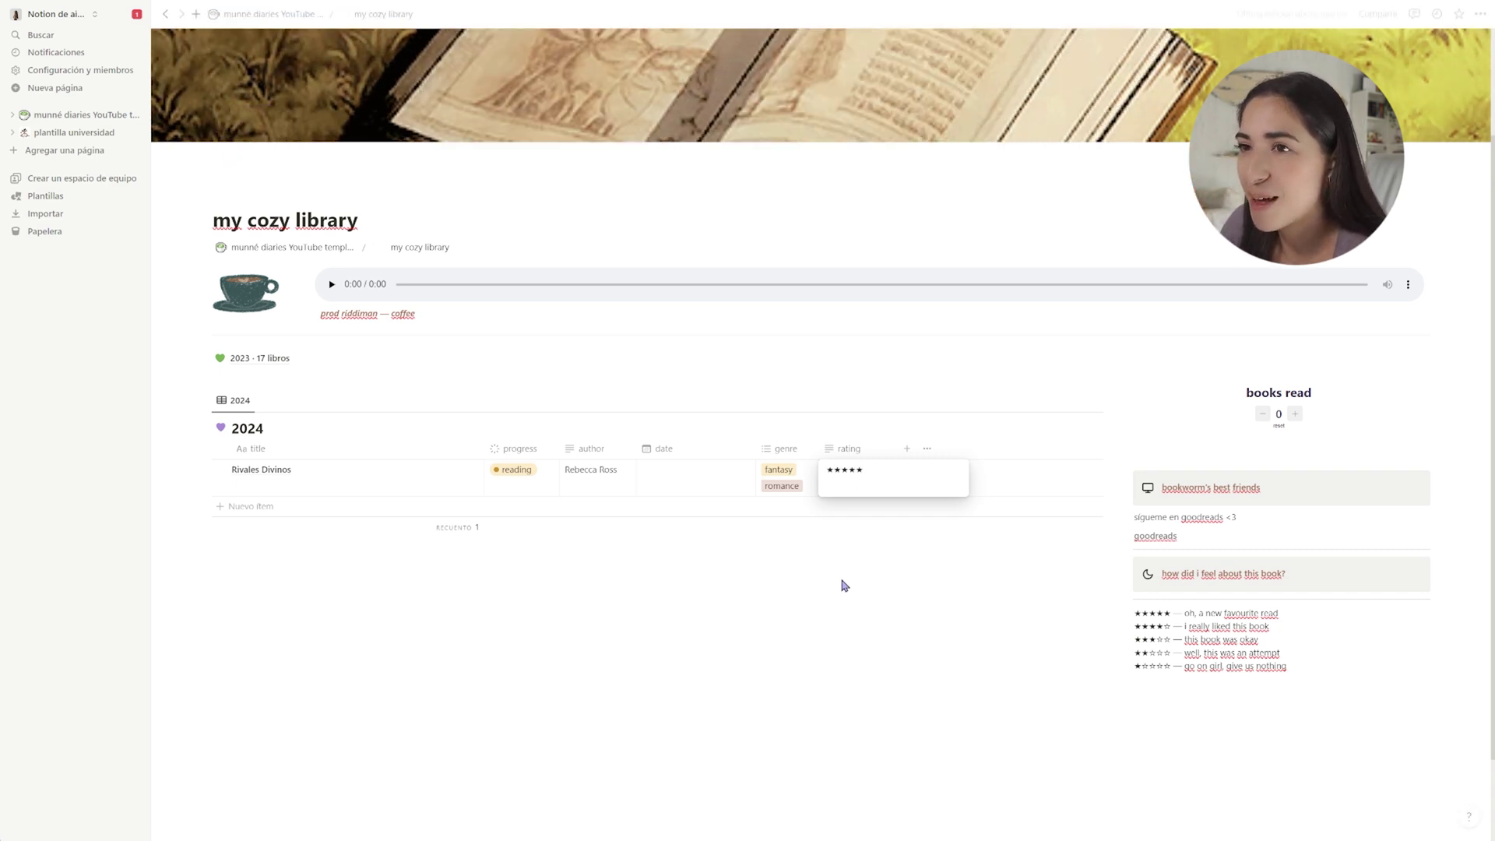
Clear the star rating of Rivales Divinos in the 2024 reading table
{"action": "double_click", "coordinate": [849, 473]}
{"action": "key", "text": "BackSpace"}
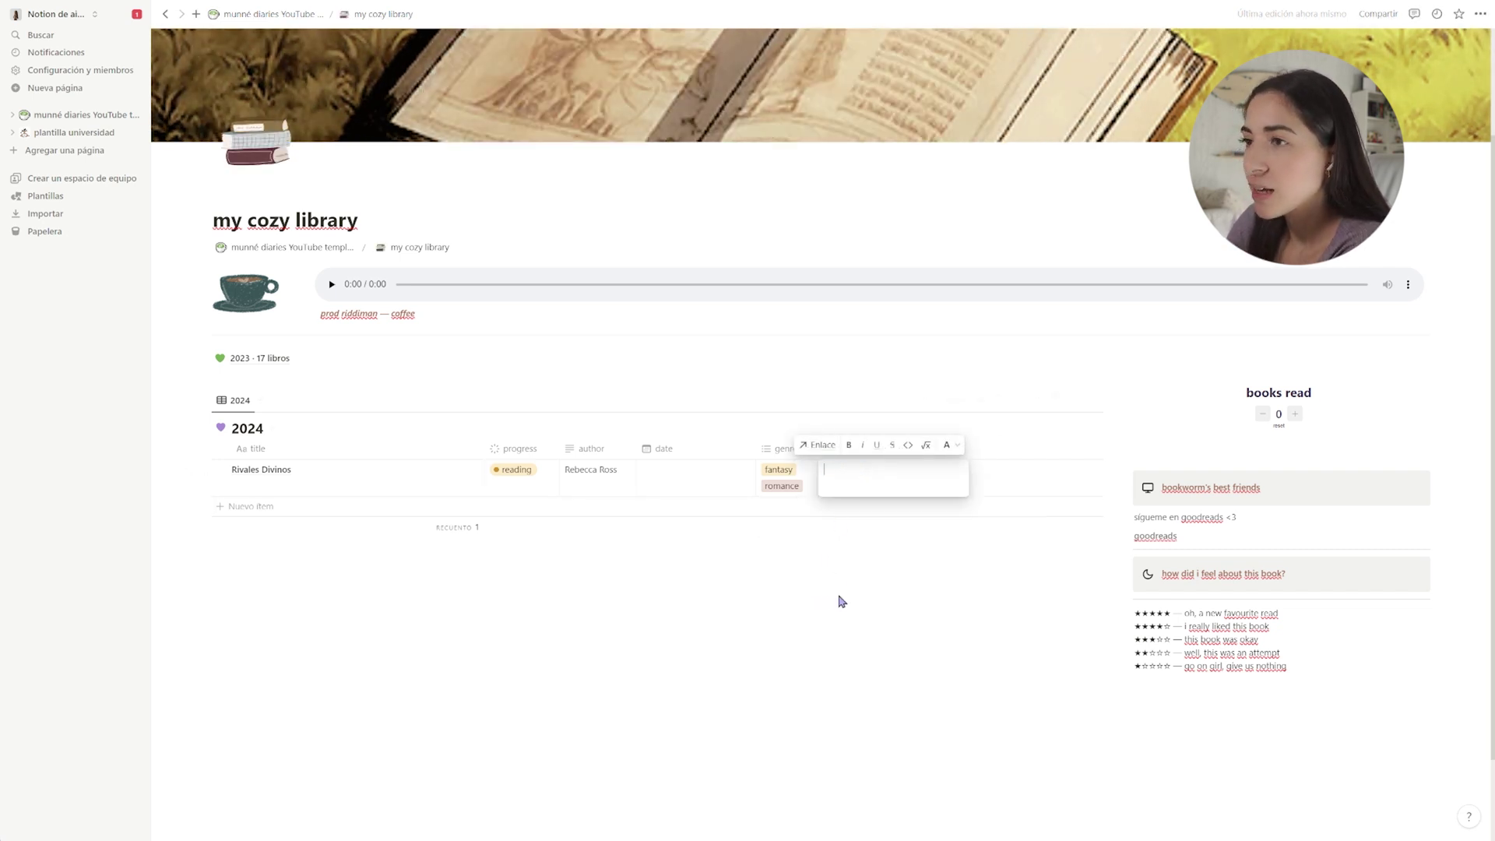
{"action": "key", "text": "Escape"}
Add an empty item with the reading progress to the 2024 reading table and delete that row again
{"action": "left_click", "coordinate": [253, 509]}
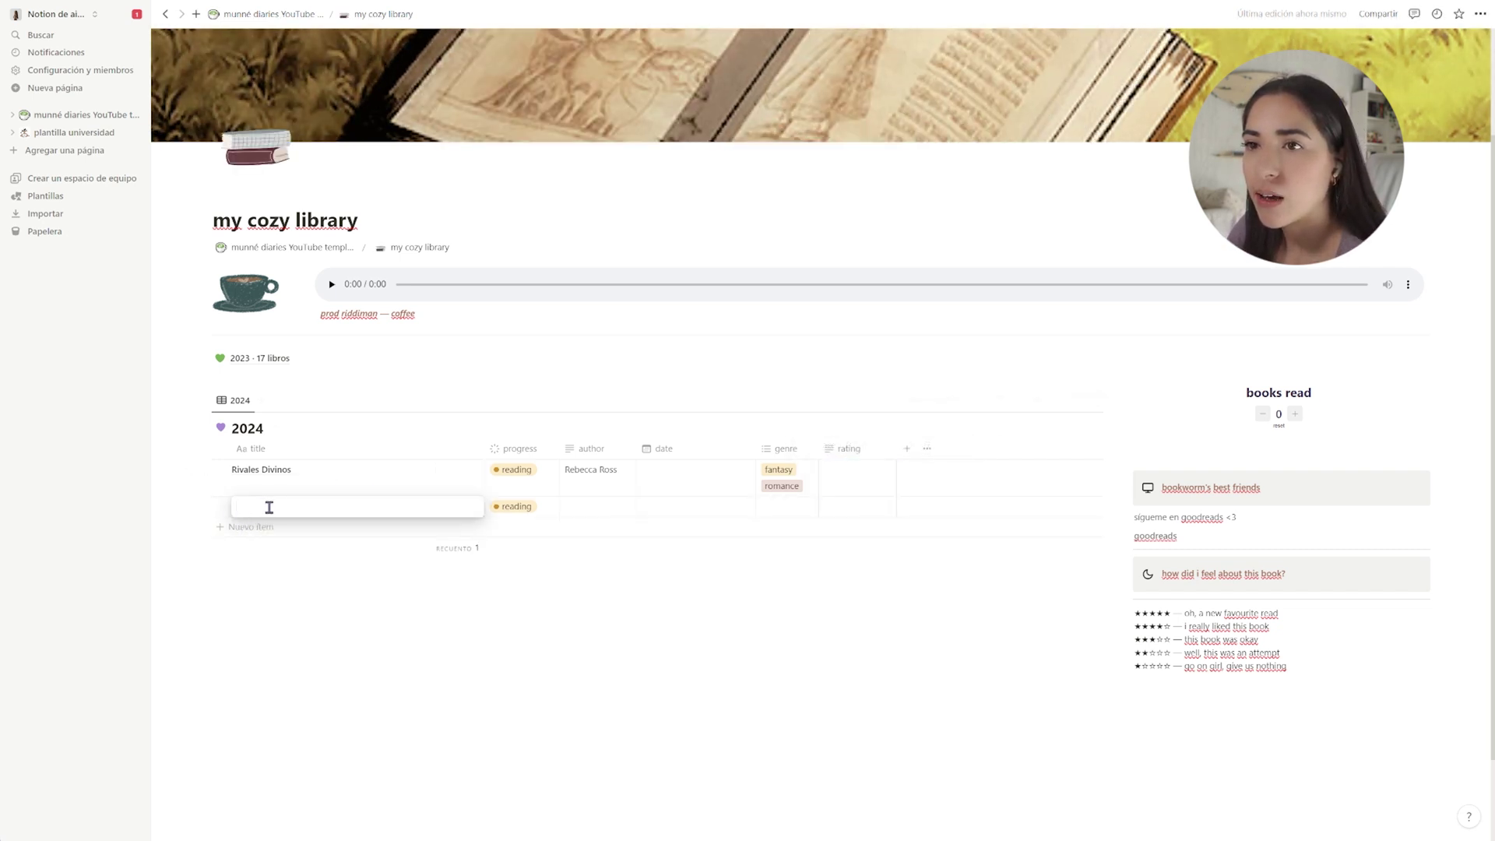
{"action": "left_click", "coordinate": [544, 515]}
{"action": "left_click", "coordinate": [545, 516]}
{"action": "key", "text": "Escape"}
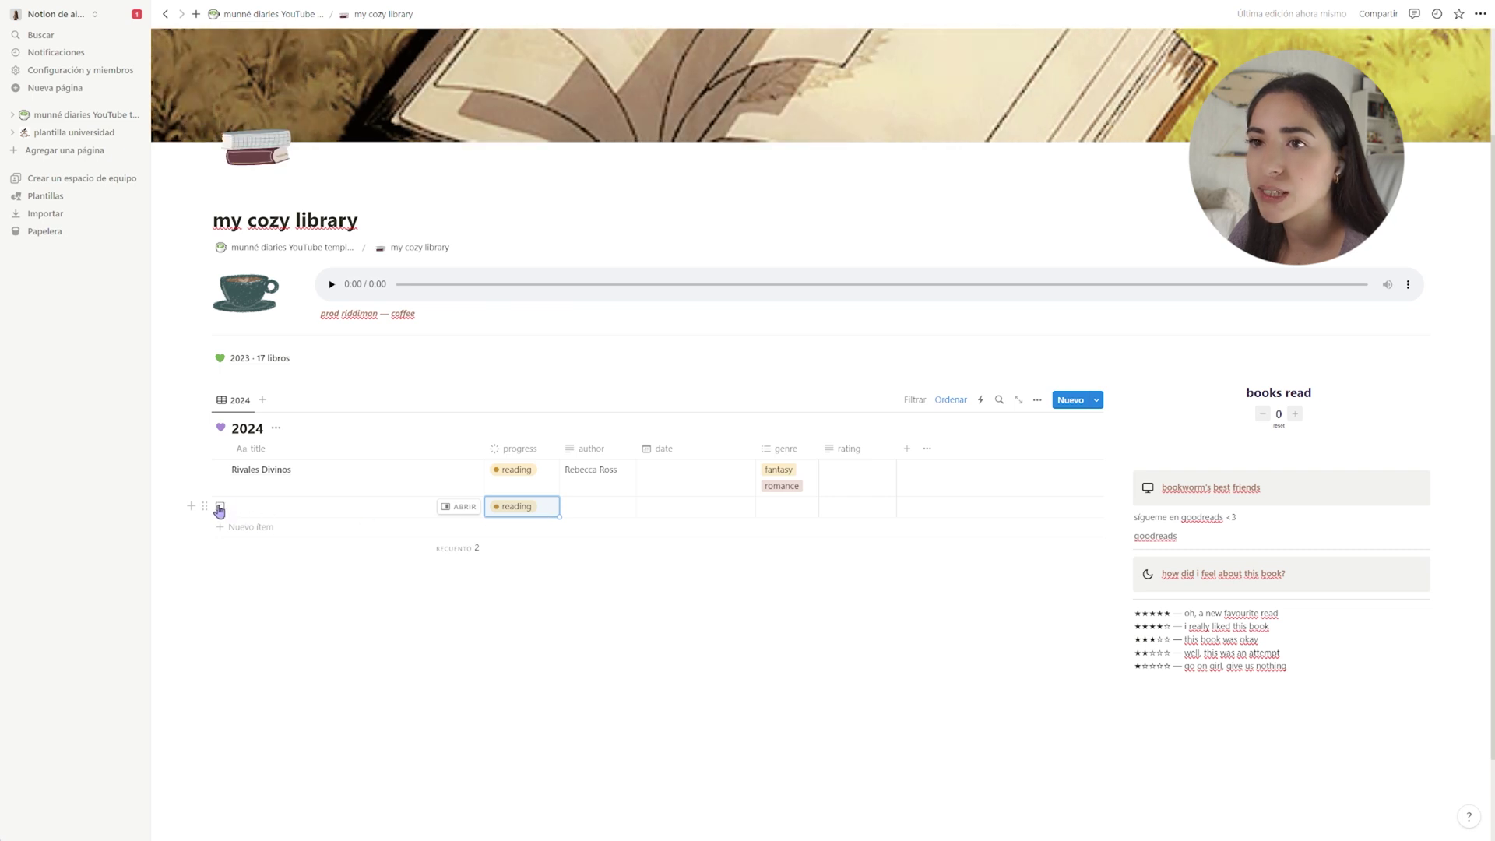
{"action": "left_click", "coordinate": [219, 507]}
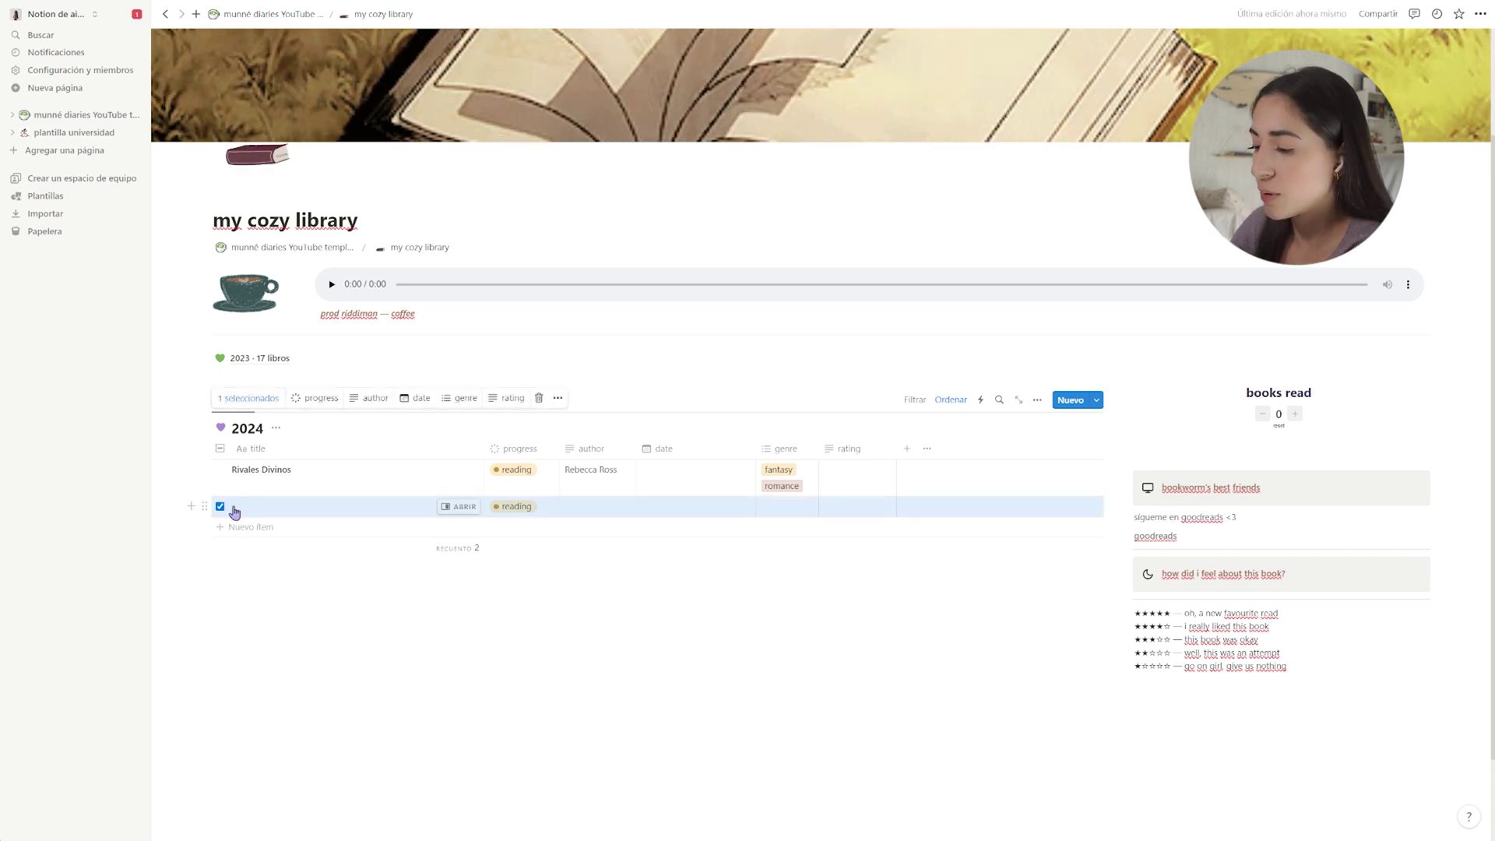
{"action": "key", "text": "Delete"}
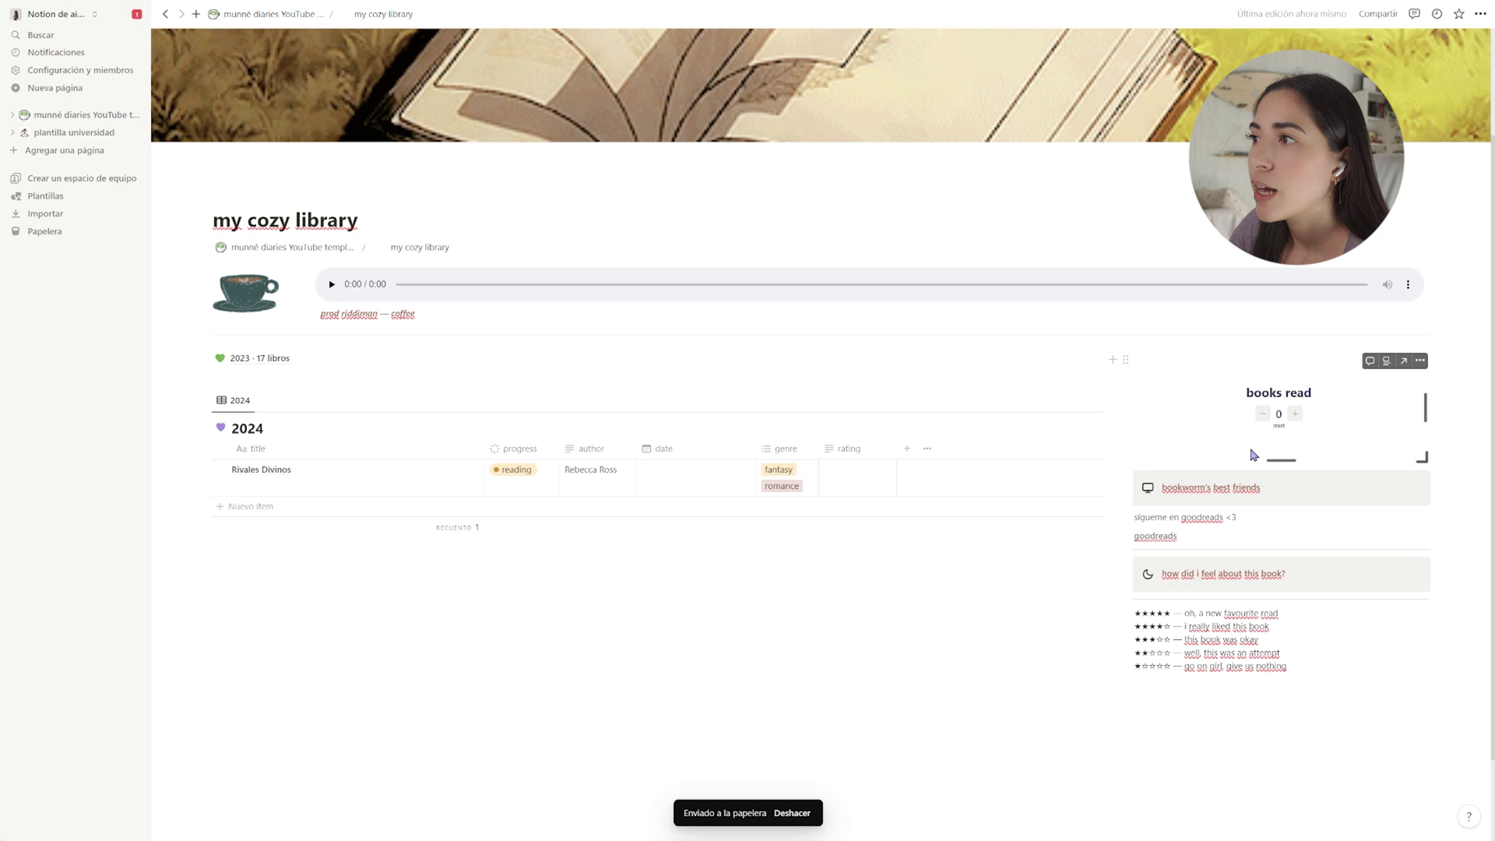
Try out the books read counter by raising it to 7 and lowering it again
{"action": "left_click", "coordinate": [1295, 413]}
{"action": "left_click", "coordinate": [1294, 414]}
{"action": "left_click", "coordinate": [1294, 414]}
{"action": "left_click", "coordinate": [1294, 414]}
{"action": "left_click", "coordinate": [1295, 413]}
{"action": "left_click", "coordinate": [1294, 413]}
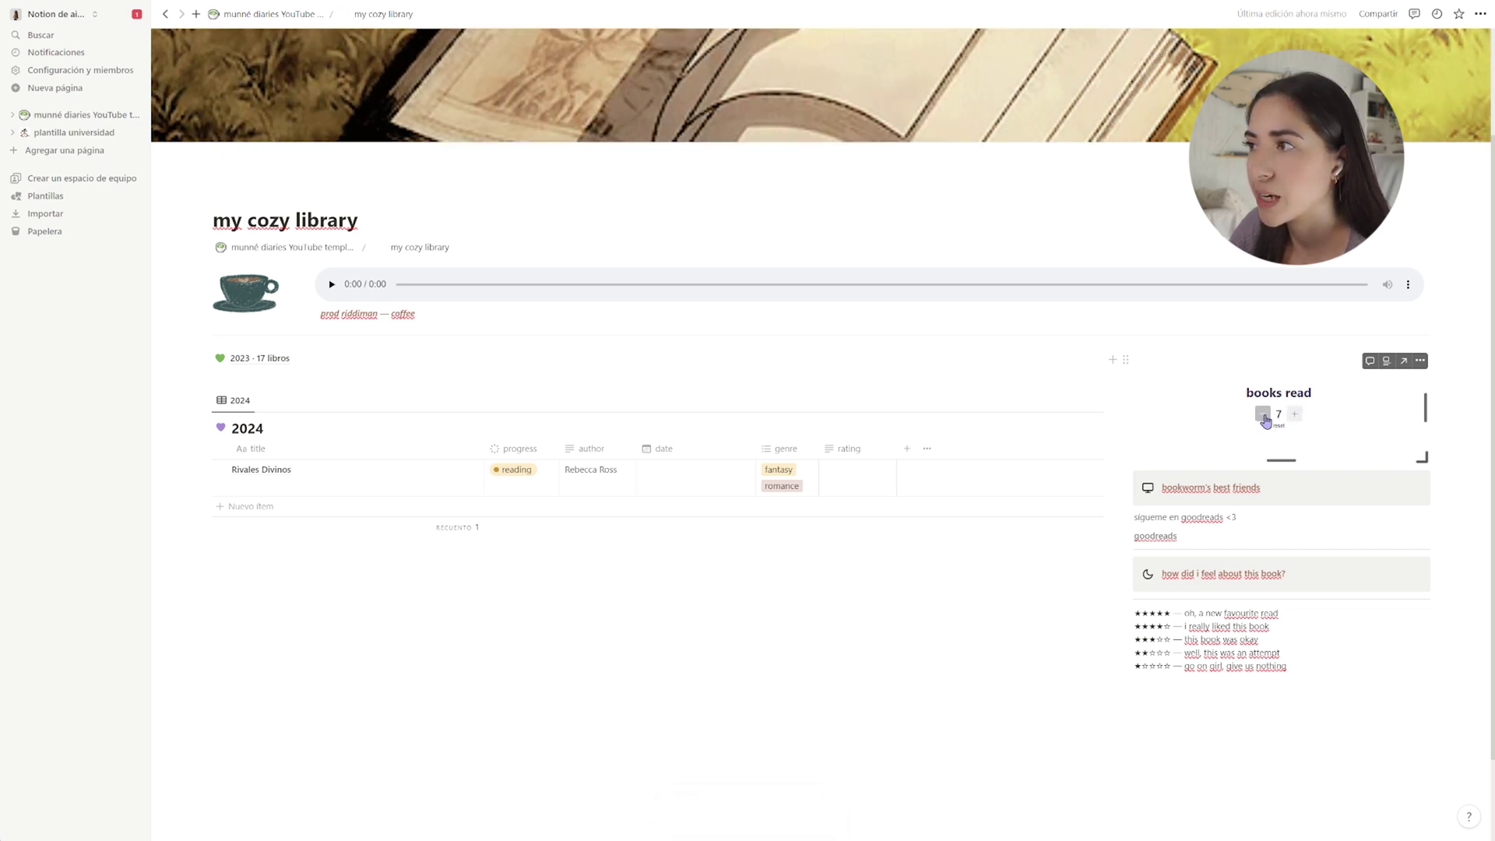
{"action": "left_click", "coordinate": [1263, 416]}
{"action": "left_click", "coordinate": [1264, 417]}
{"action": "left_click", "coordinate": [1264, 417]}
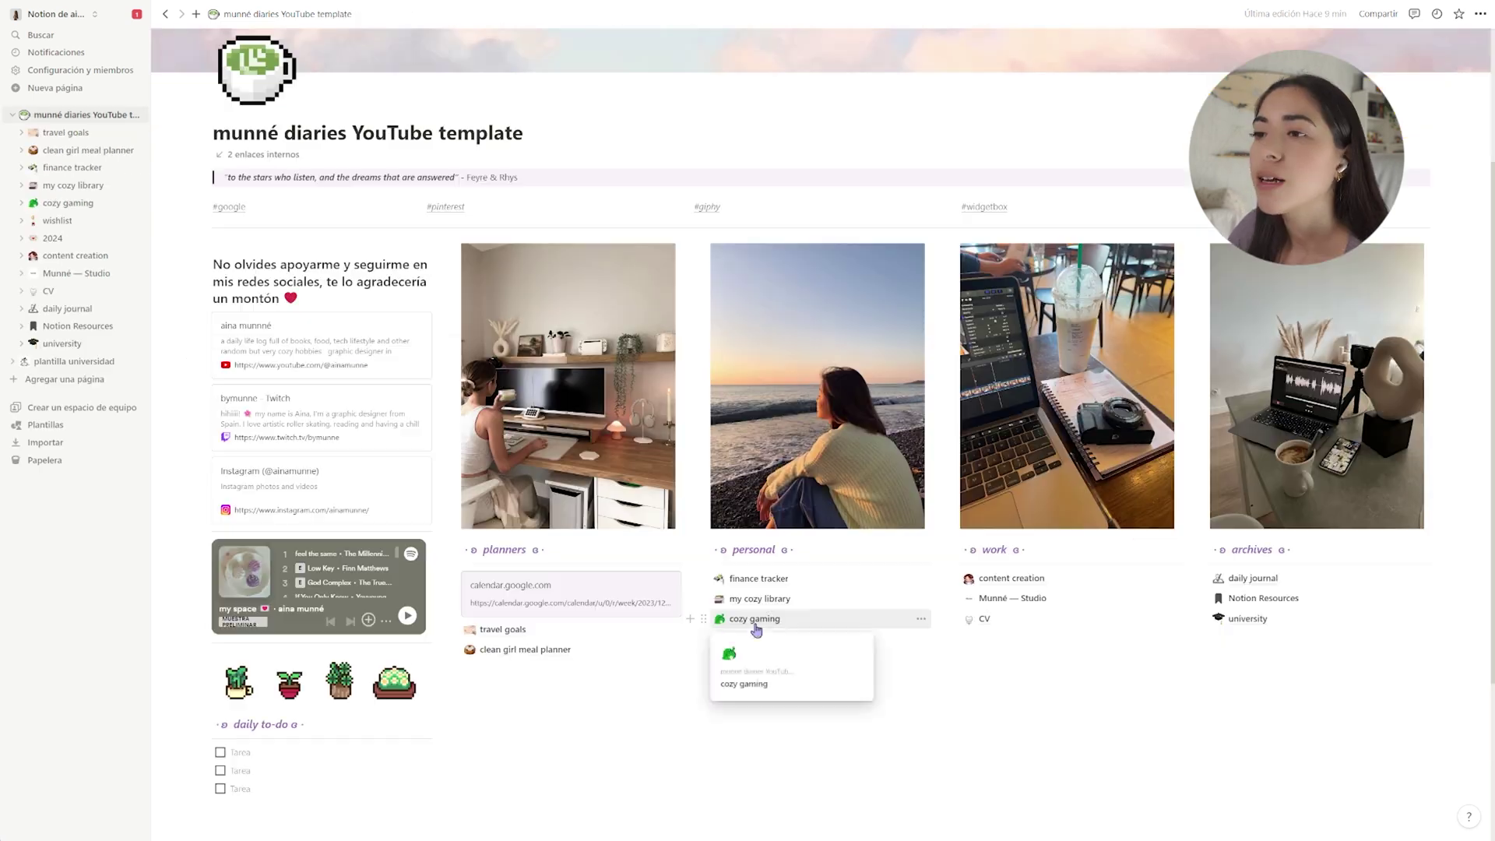
Open the cozy gaming page from the personal column and review its Switch, PlayStation, Steam and Owned game views
{"action": "left_click", "coordinate": [754, 628]}
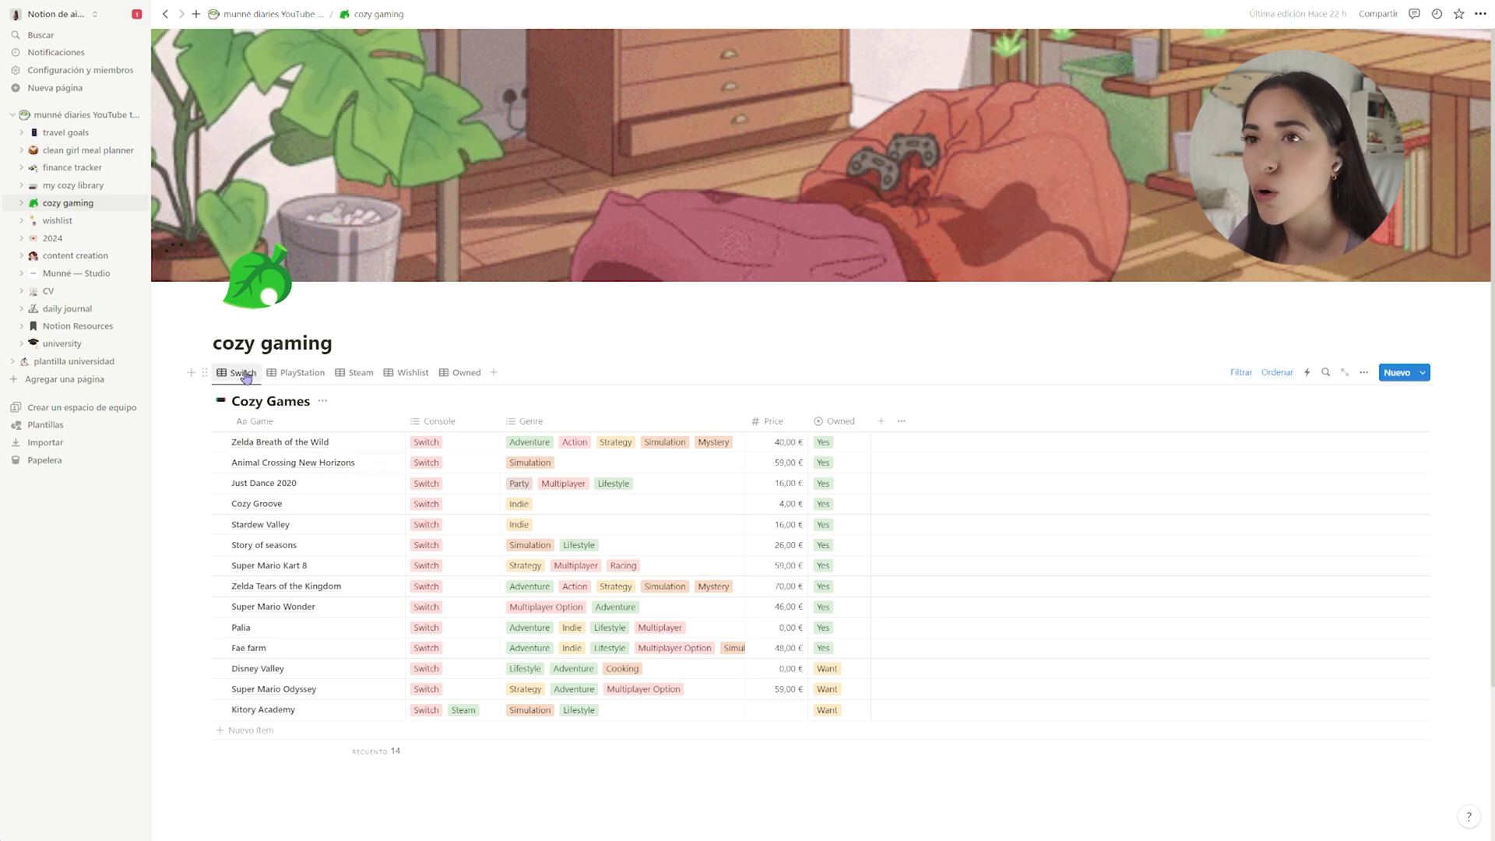
{"action": "left_click", "coordinate": [301, 374]}
{"action": "left_click", "coordinate": [362, 380]}
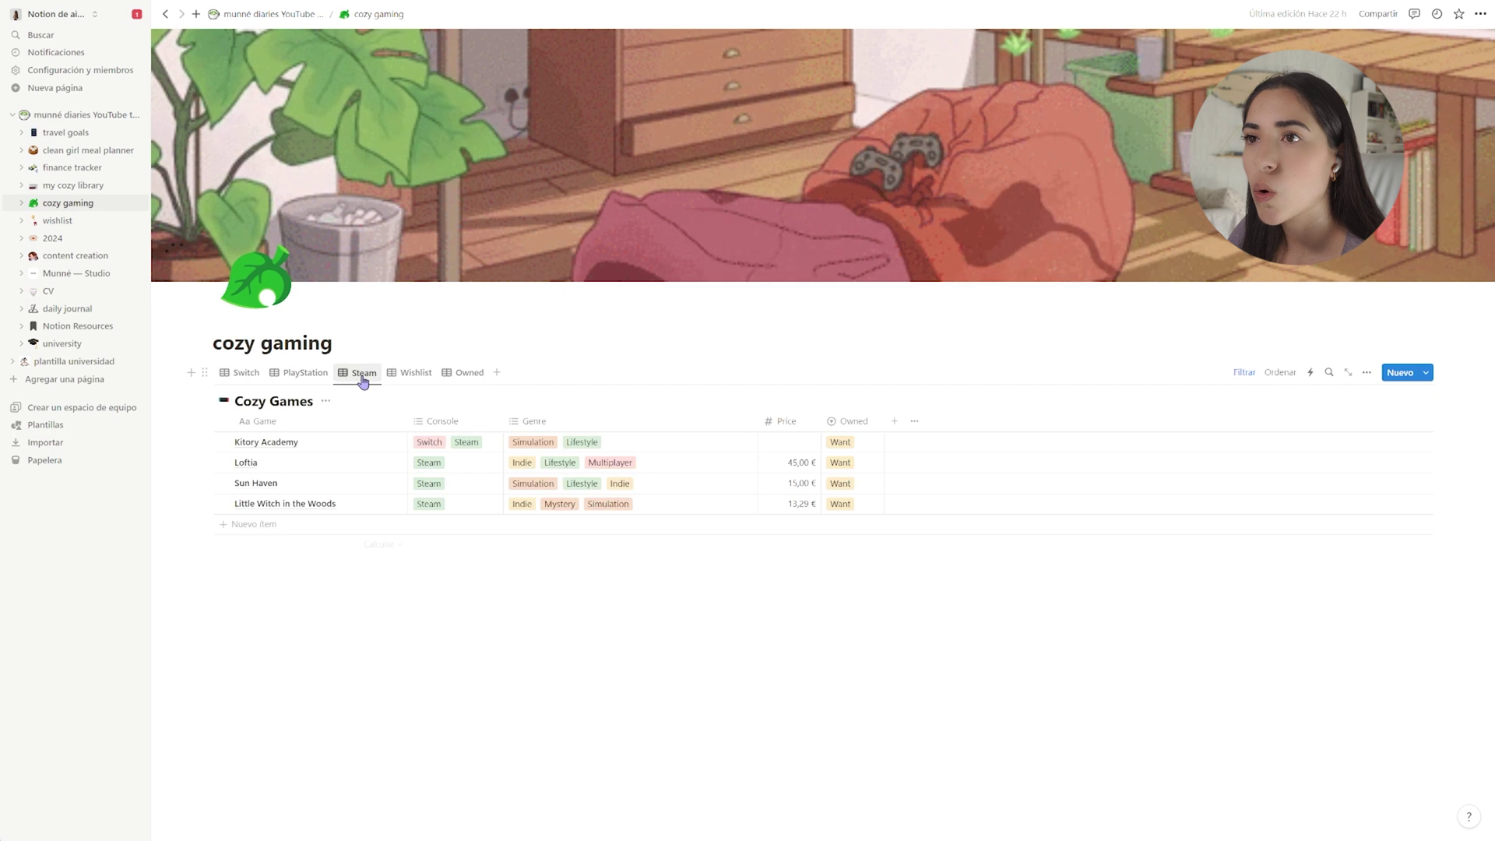
{"action": "left_click", "coordinate": [465, 377]}
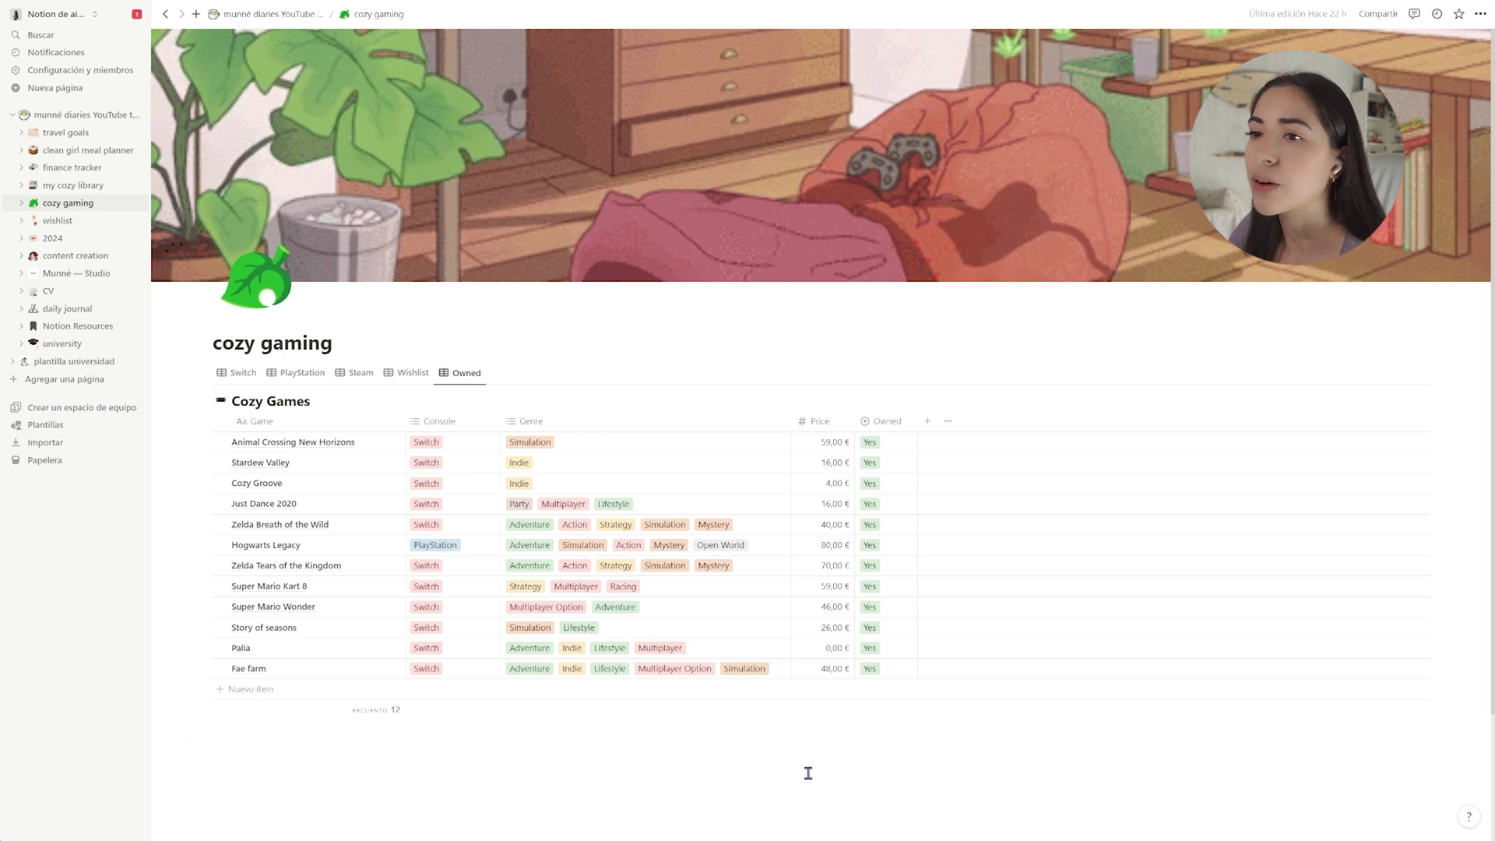
{"action": "left_click", "coordinate": [241, 379]}
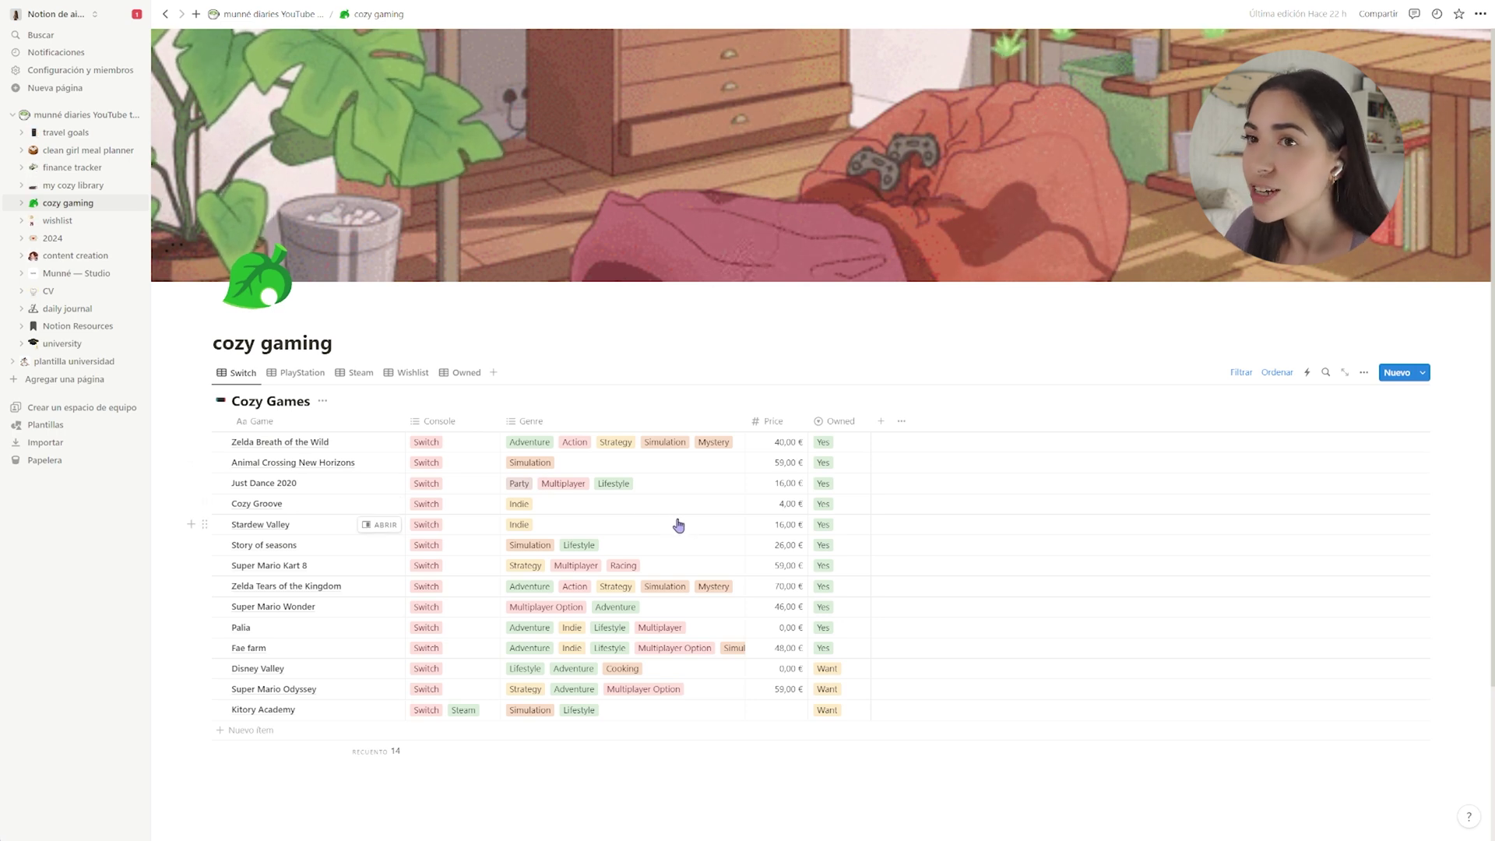
{"action": "left_click", "coordinate": [783, 443]}
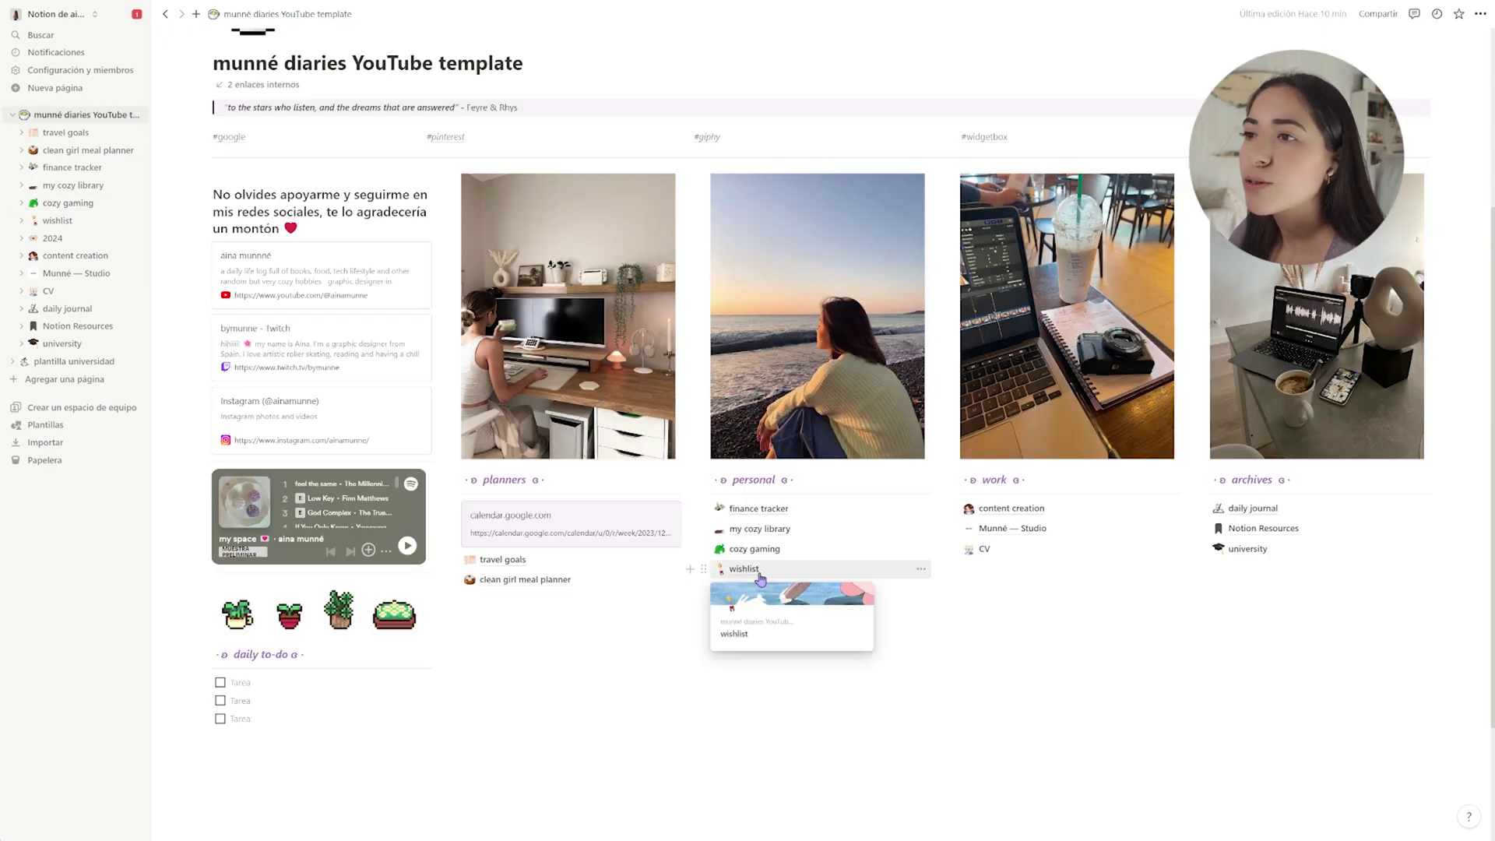
Open the wishlist page and create the tag ropa for brazo micro elgato blanco in the tags 1 column
{"action": "left_click", "coordinate": [760, 576]}
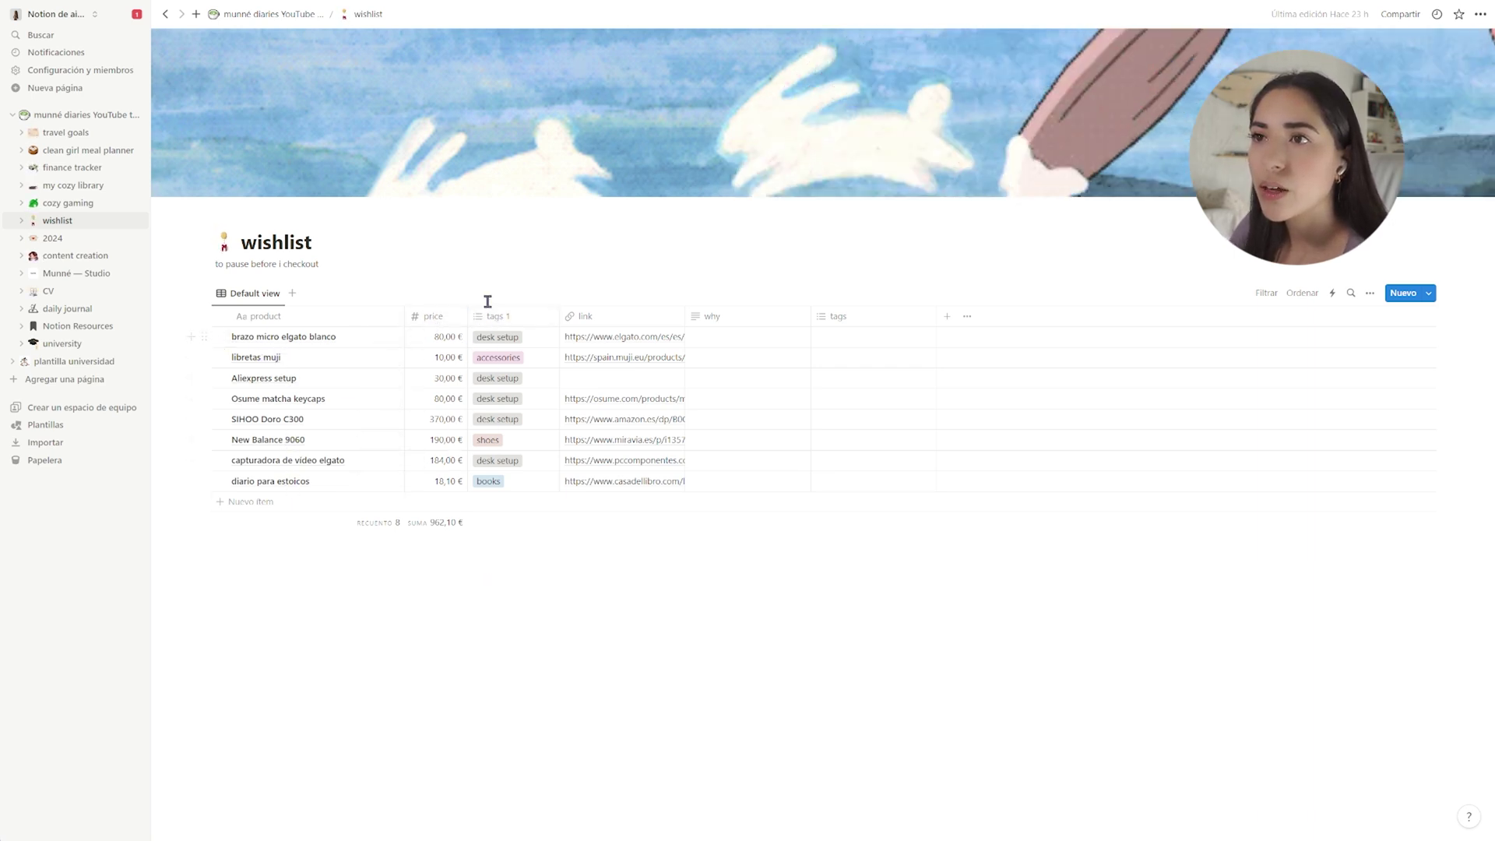
{"action": "left_click", "coordinate": [505, 339]}
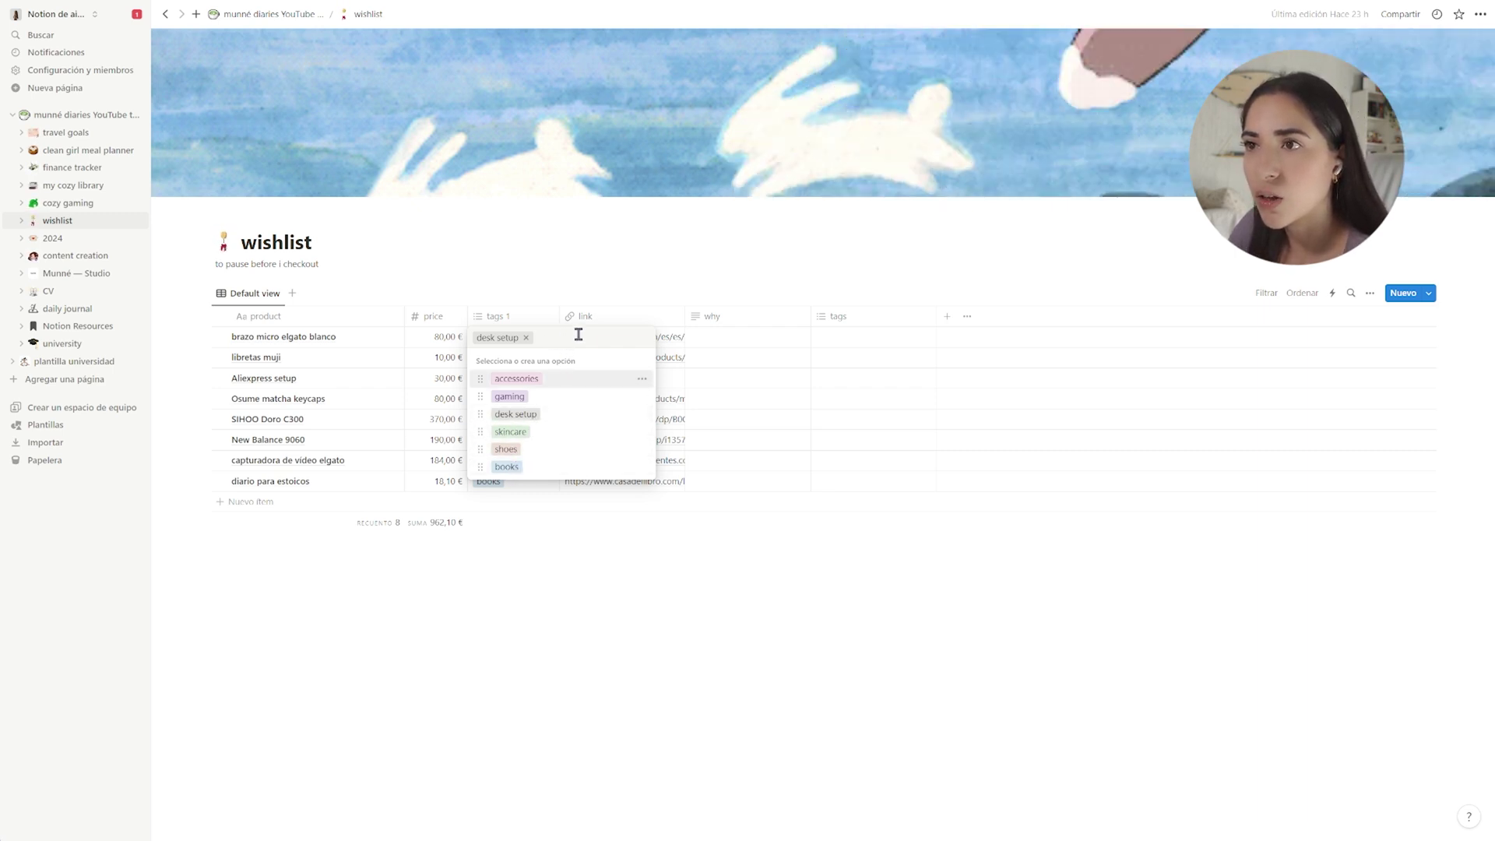
{"action": "type", "text": "rops"}
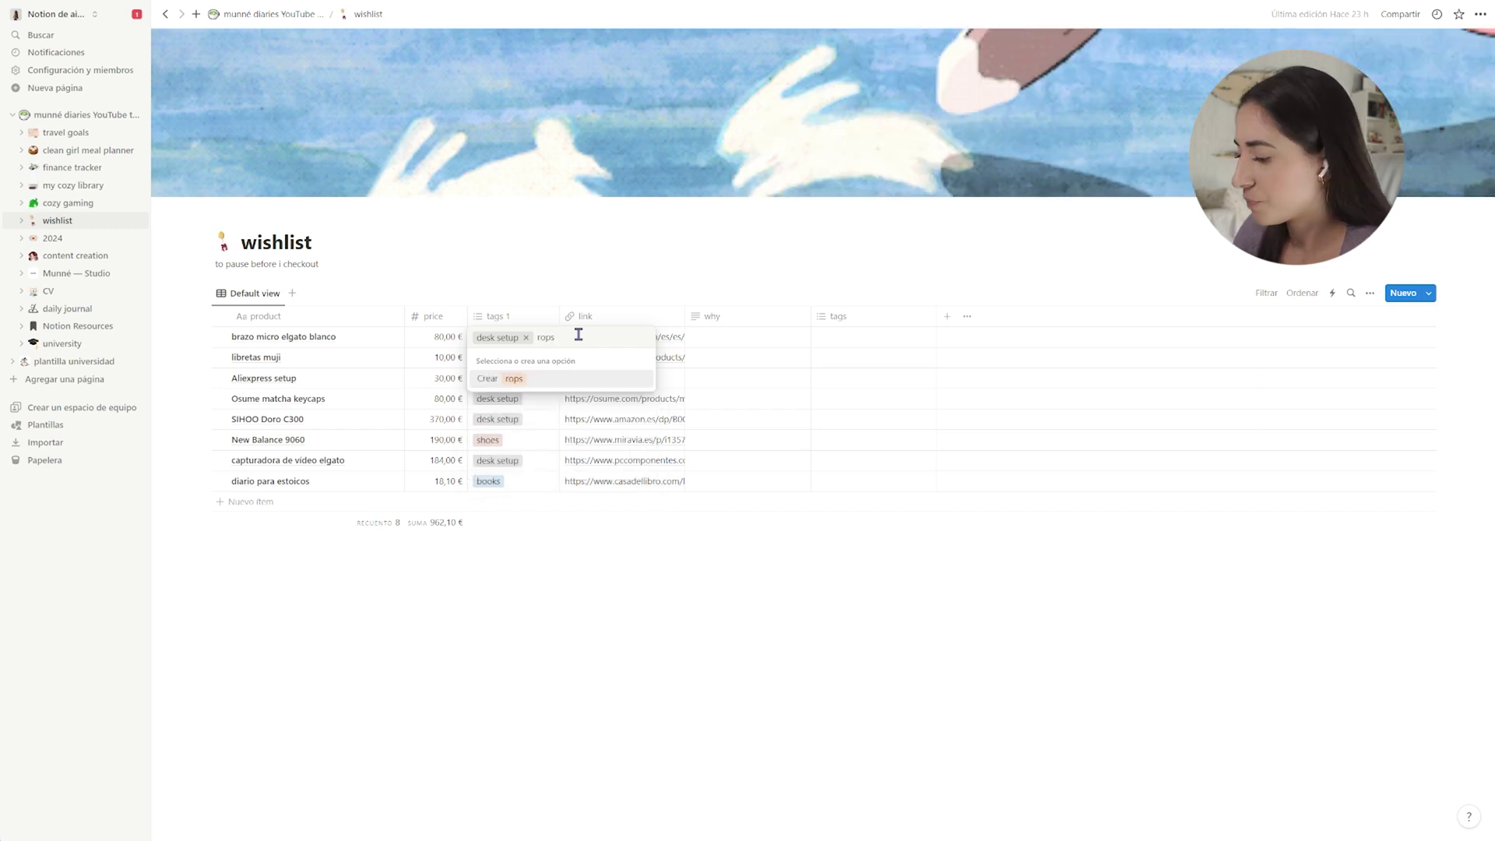
{"action": "key", "text": "Return"}
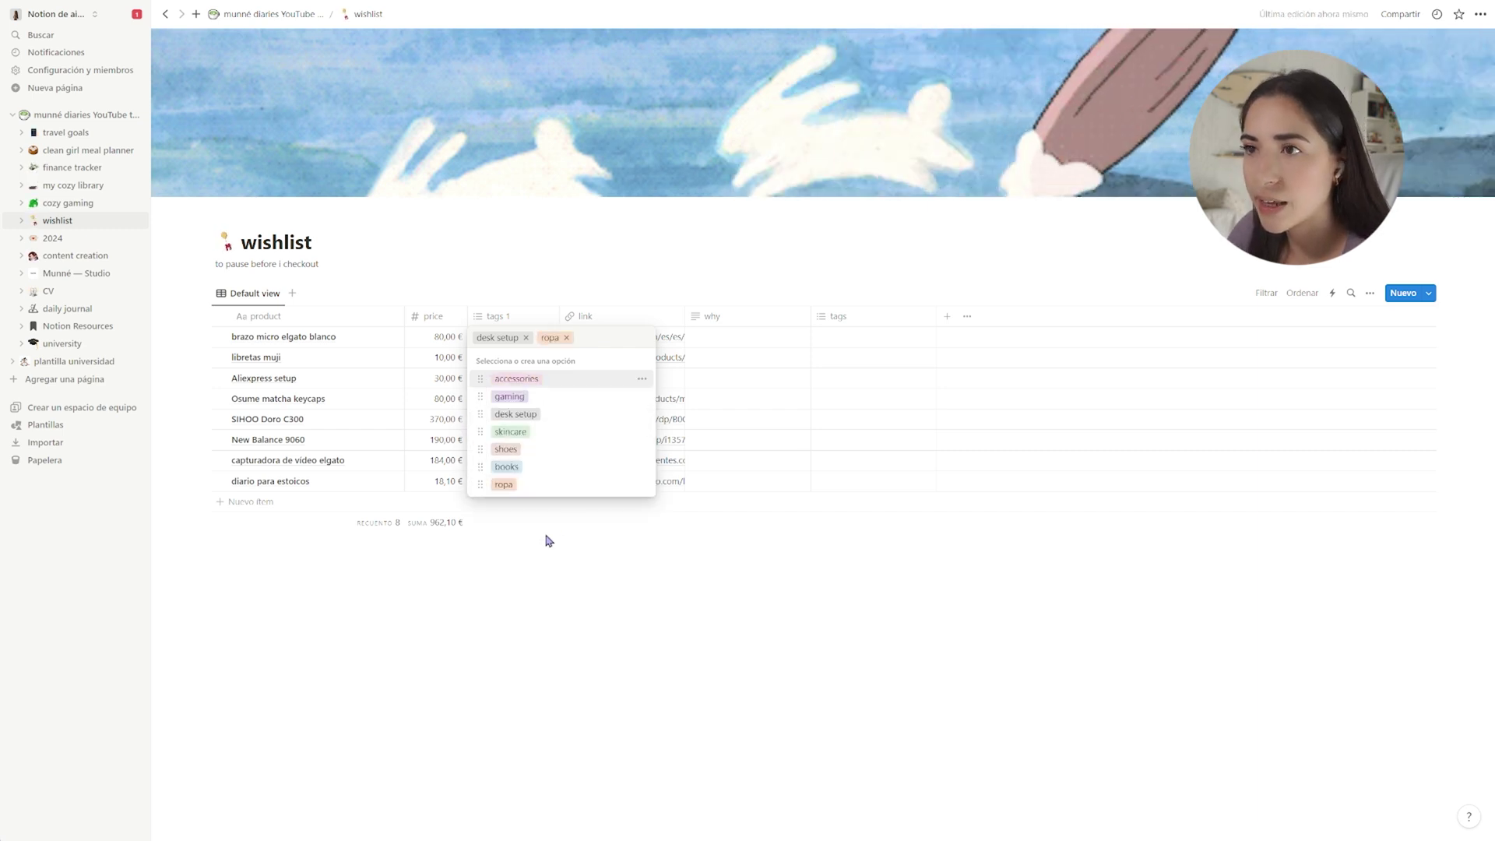
{"action": "key", "text": "Escape"}
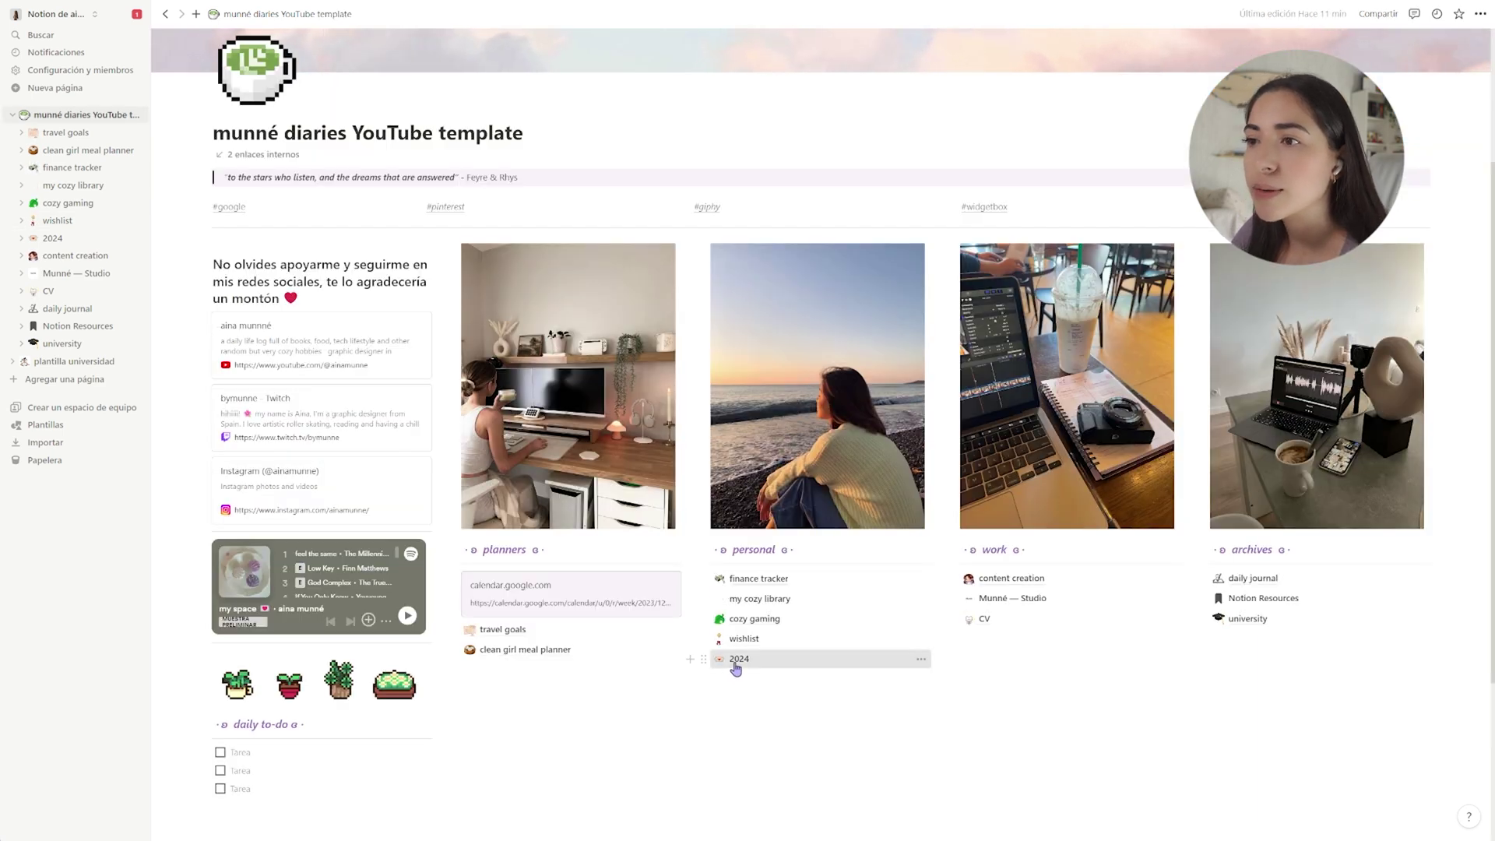
Open the 2024 page from the personal column and examine the work links on the template's main page
{"action": "left_click", "coordinate": [736, 660]}
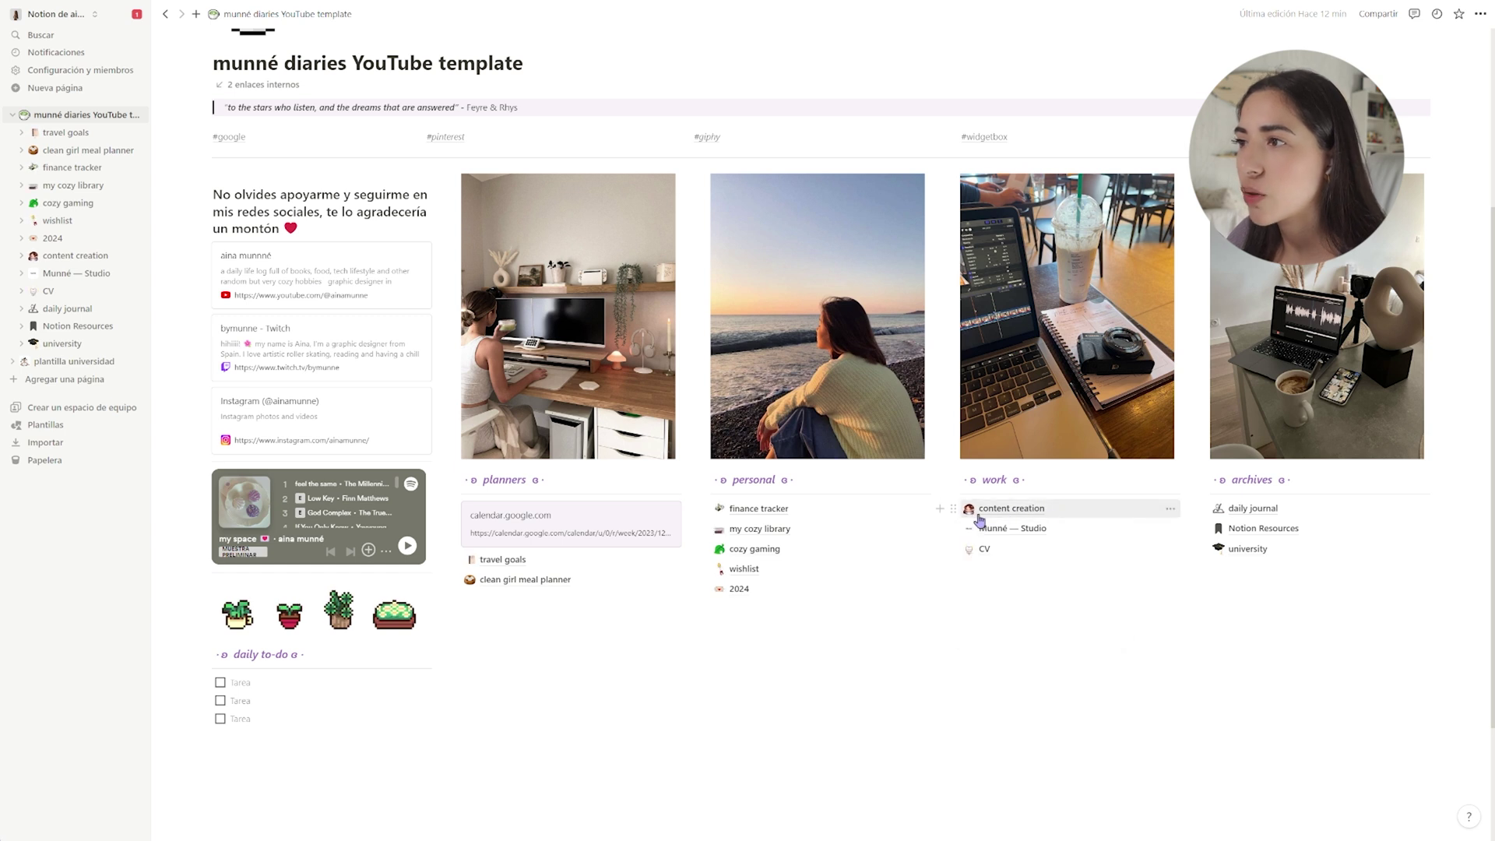
{"action": "mouse_move", "coordinate": [1049, 534]}
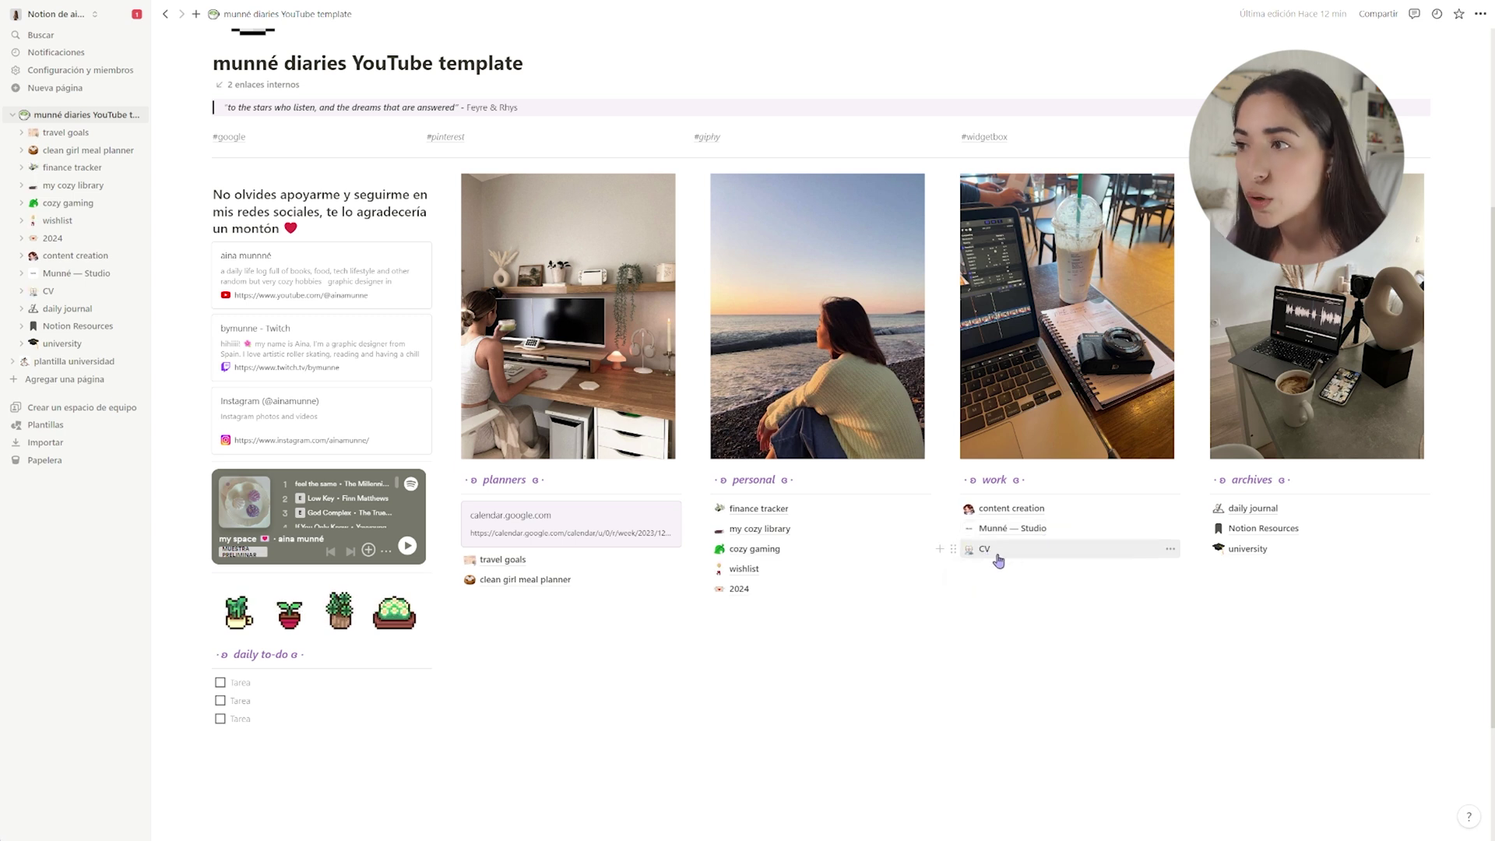
{"action": "mouse_move", "coordinate": [1012, 518]}
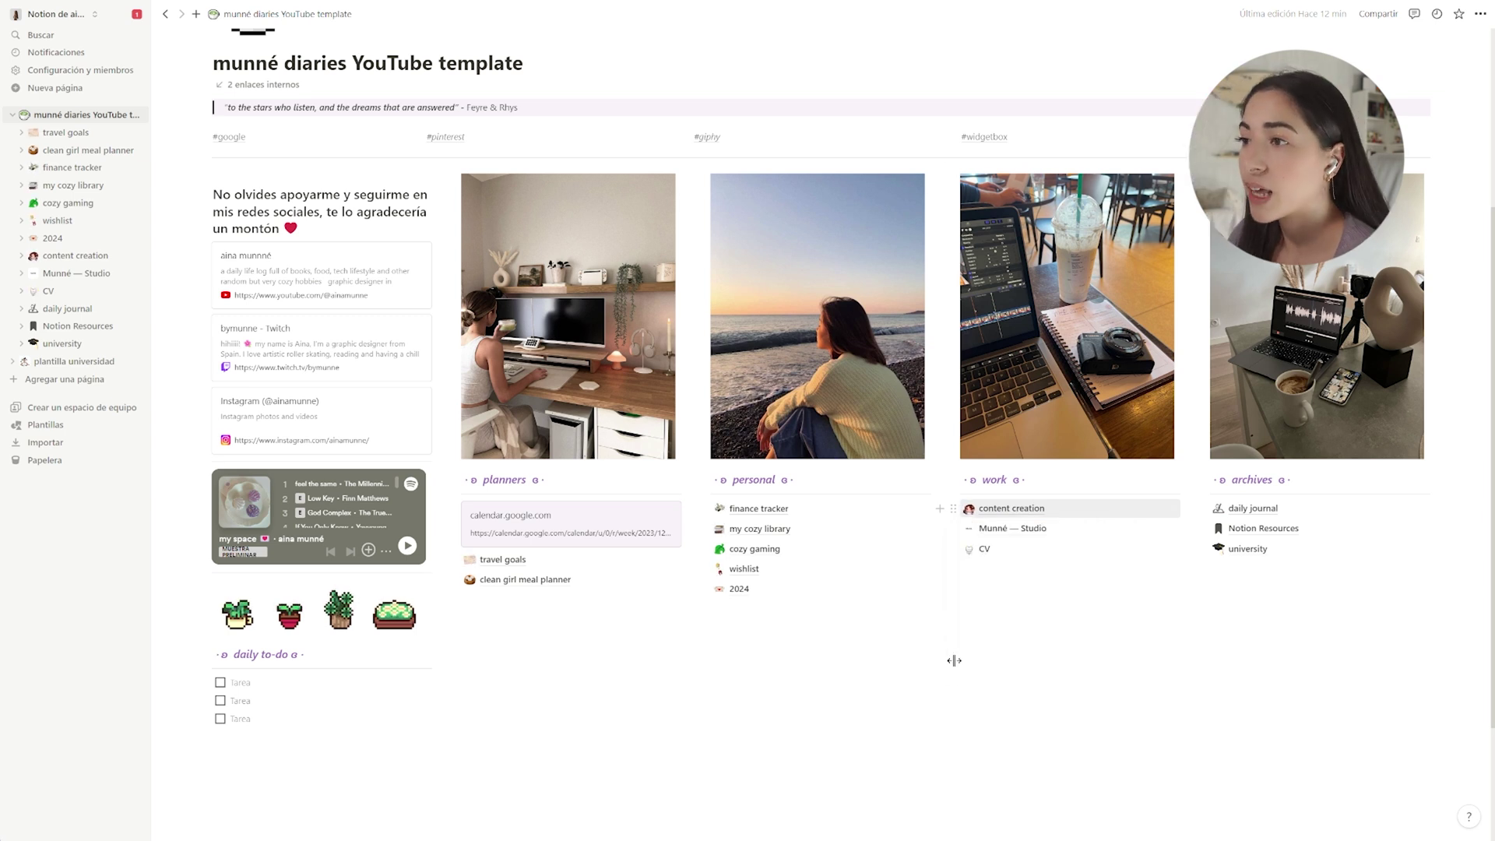
Open the content creation page from the work column, view its sections and return to the template's main page
{"action": "left_click", "coordinate": [995, 507]}
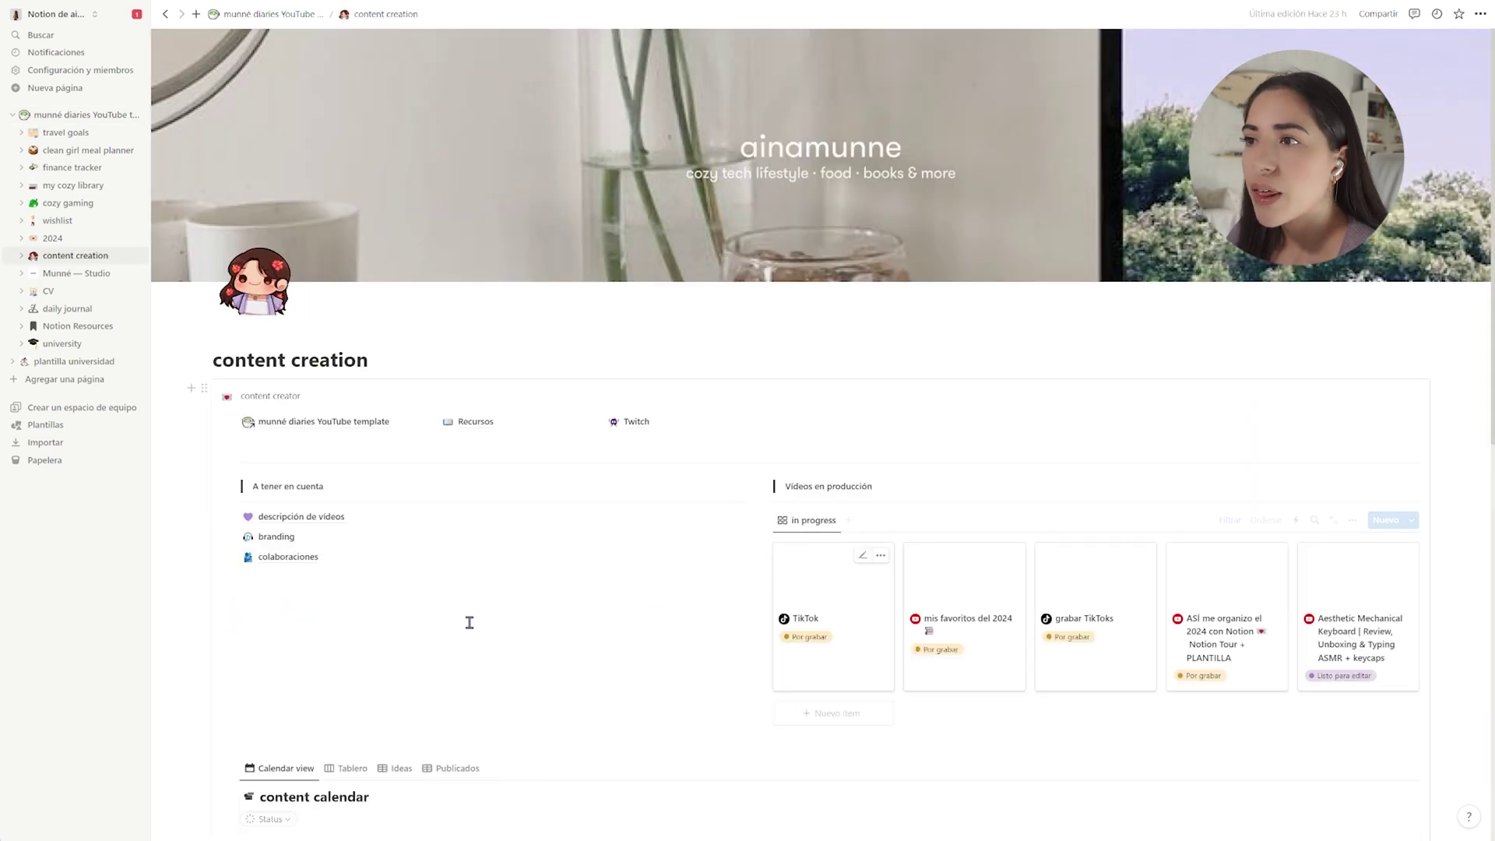
{"action": "scroll", "coordinate": [604, 609], "scroll_direction": "down", "scroll_amount": 1}
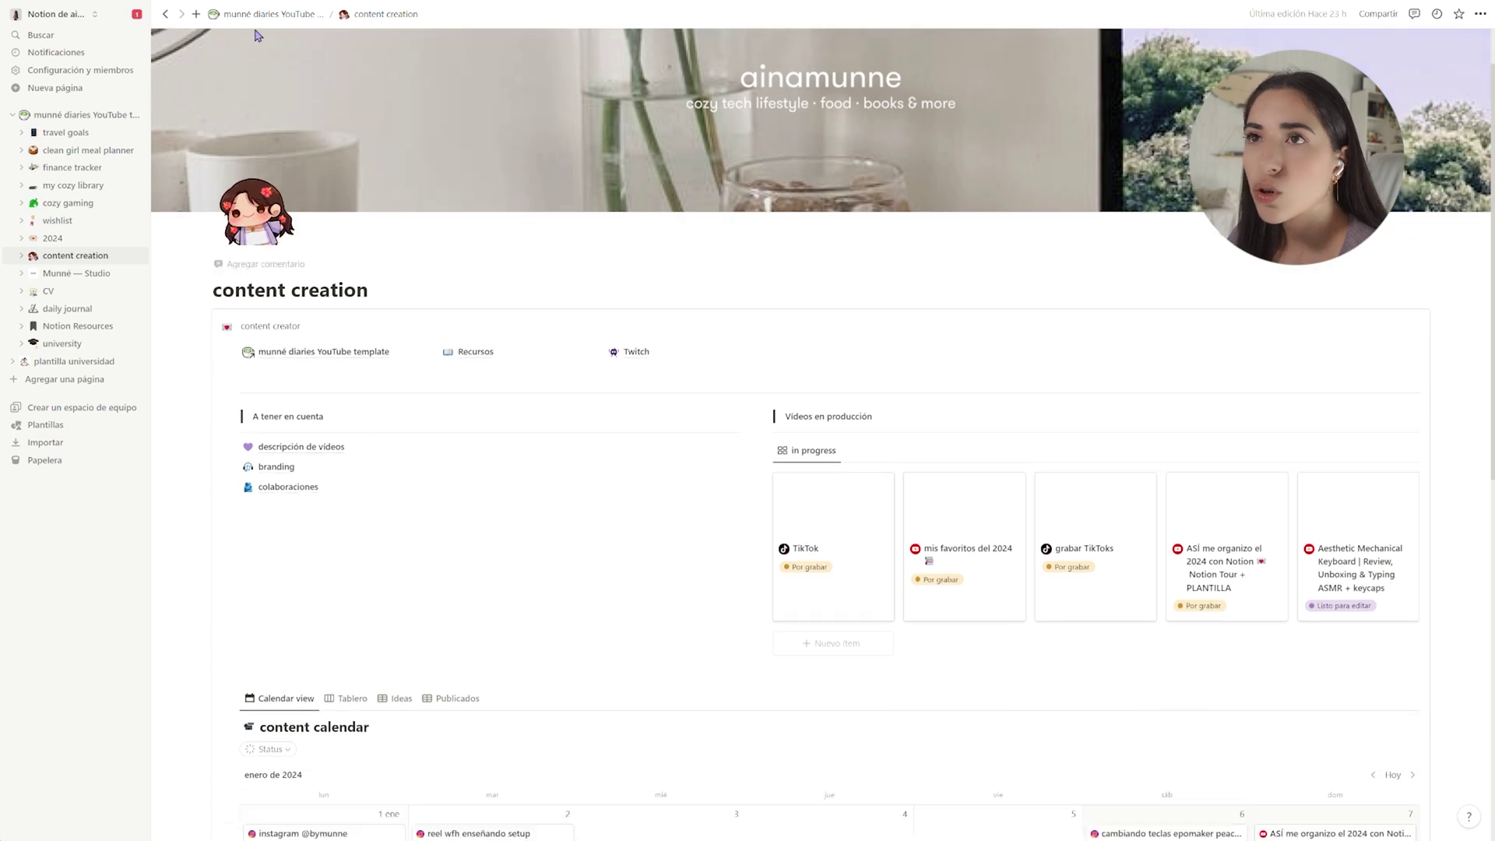
{"action": "left_click", "coordinate": [272, 14]}
{"action": "scroll", "coordinate": [1057, 790], "scroll_direction": "down", "scroll_amount": 2}
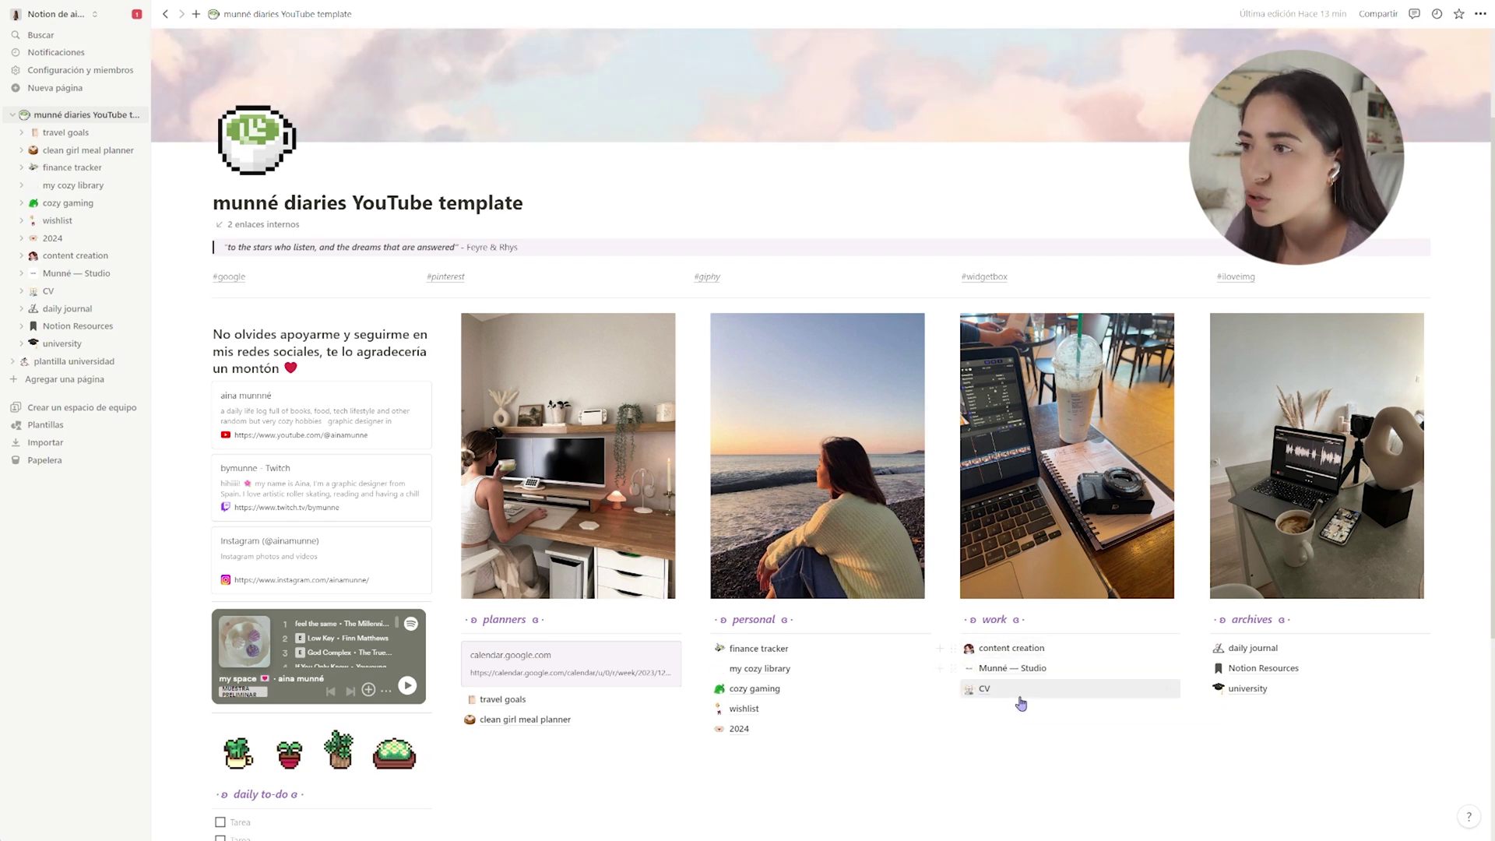
Reopen the content creation page, examine its internal links and follow the one leading to munné diaries YouTube template
{"action": "left_click", "coordinate": [997, 648]}
{"action": "mouse_move", "coordinate": [631, 222]}
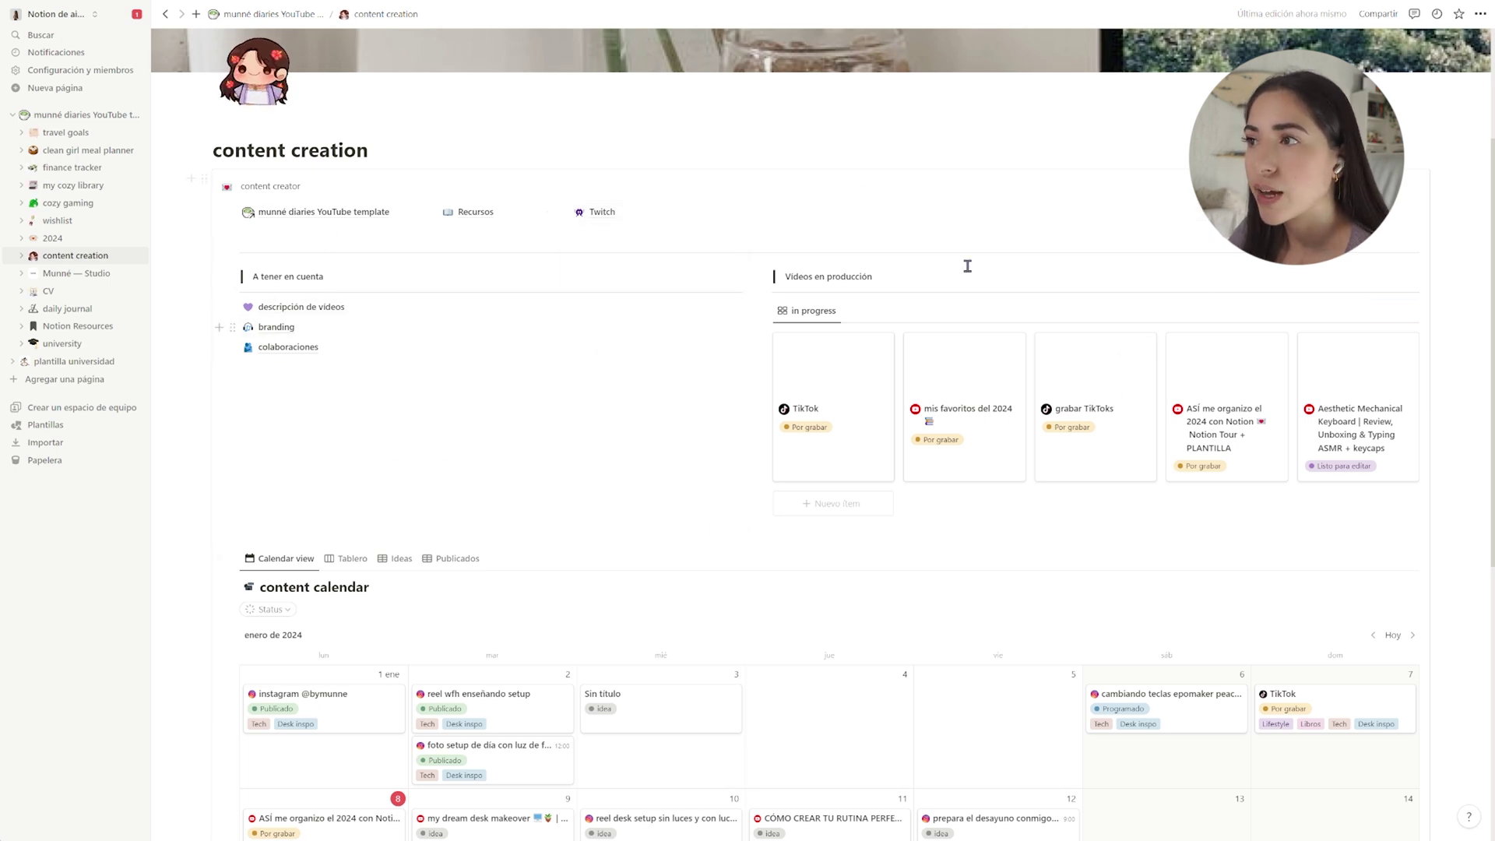
{"action": "mouse_move", "coordinate": [335, 222]}
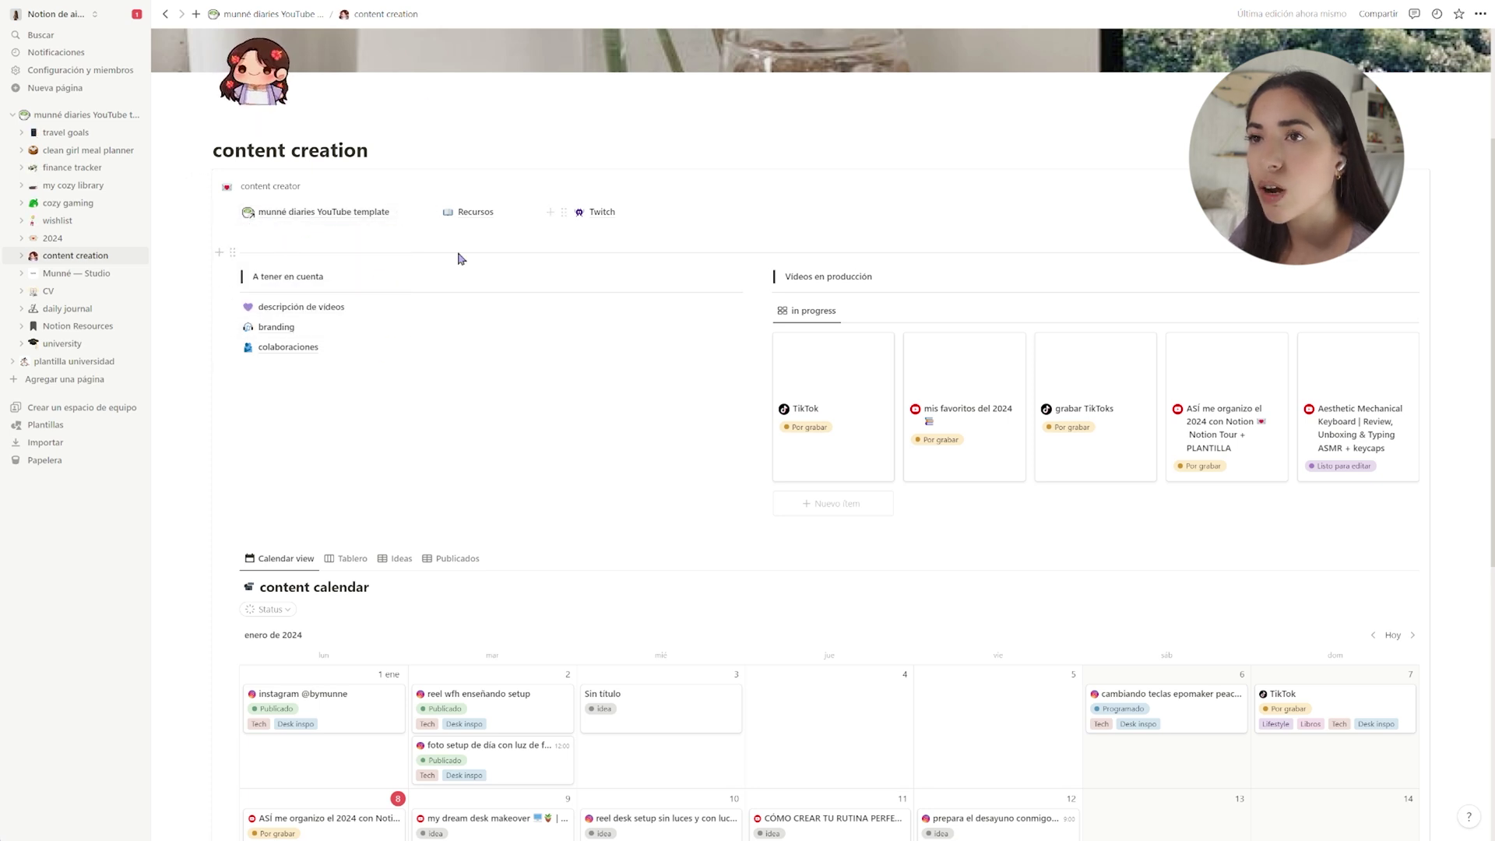
{"action": "left_click", "coordinate": [308, 210]}
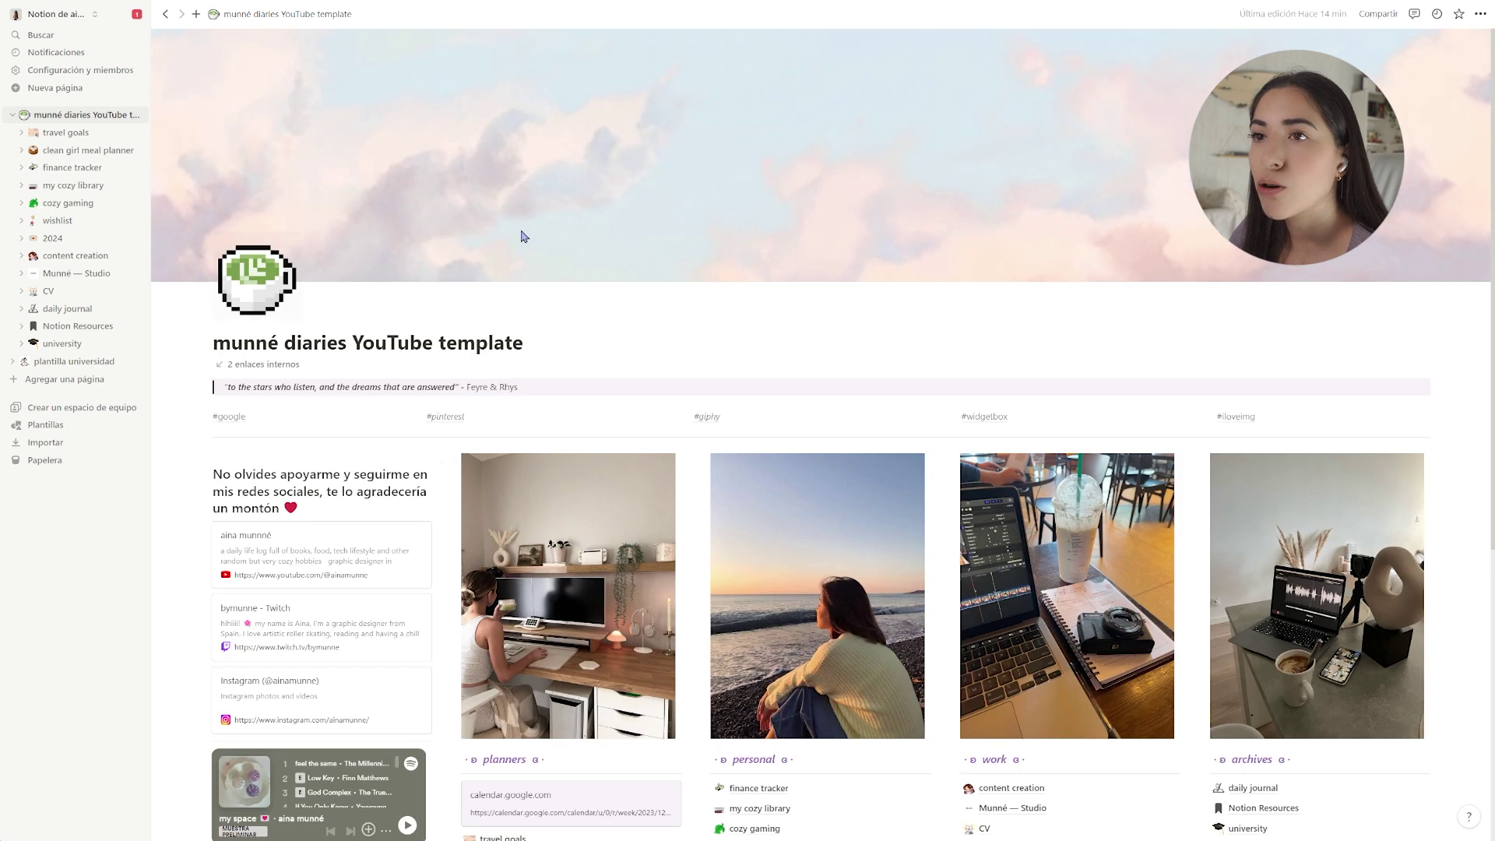
Go from the template's main page to content creation and review its A tener en cuenta and Videos en producción sections
{"action": "scroll", "coordinate": [591, 658], "scroll_direction": "down", "scroll_amount": 3}
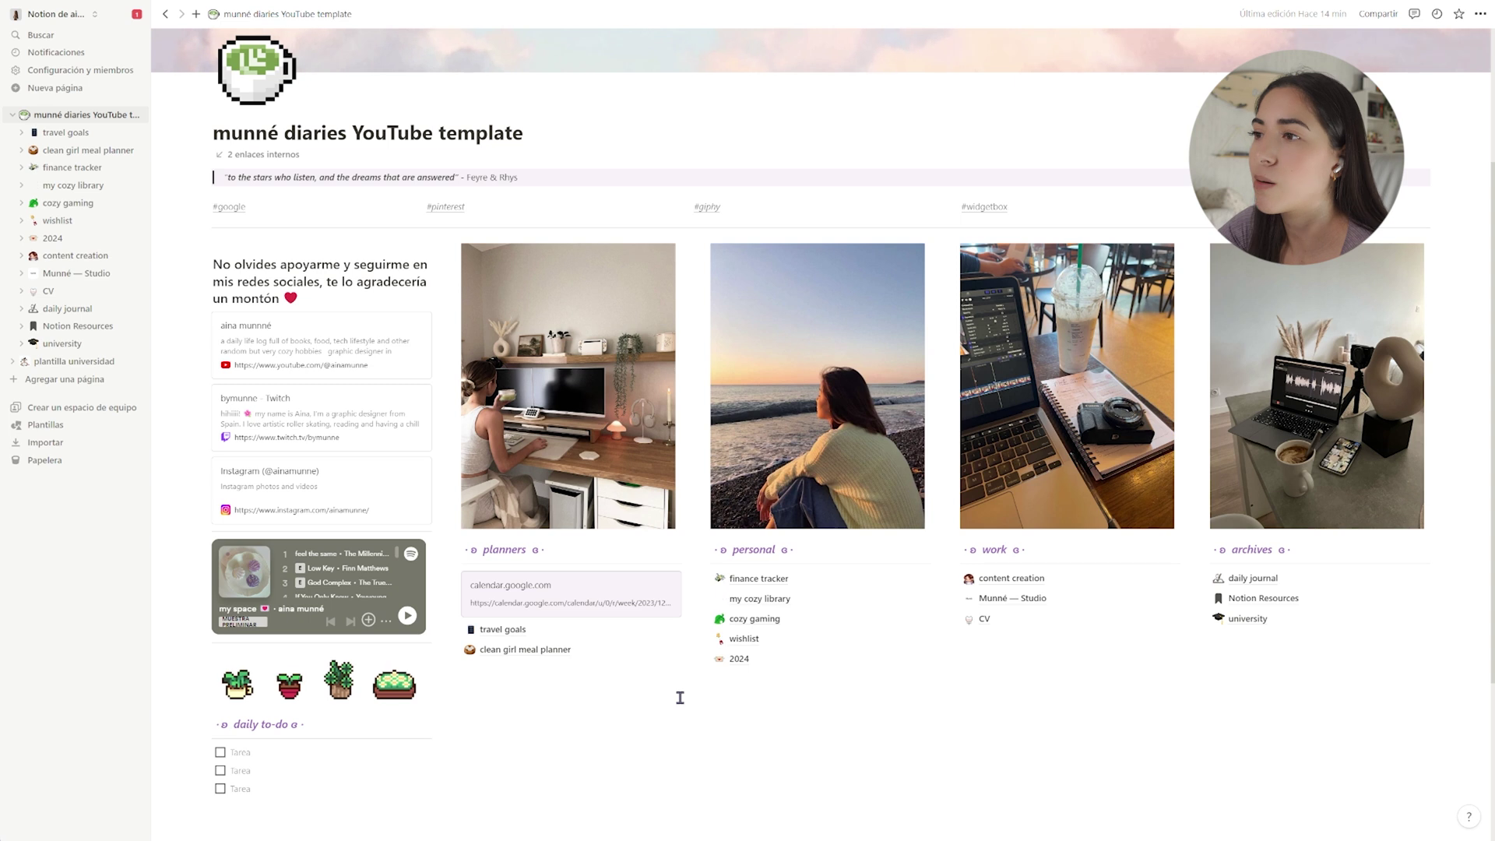
{"action": "left_click", "coordinate": [1025, 582]}
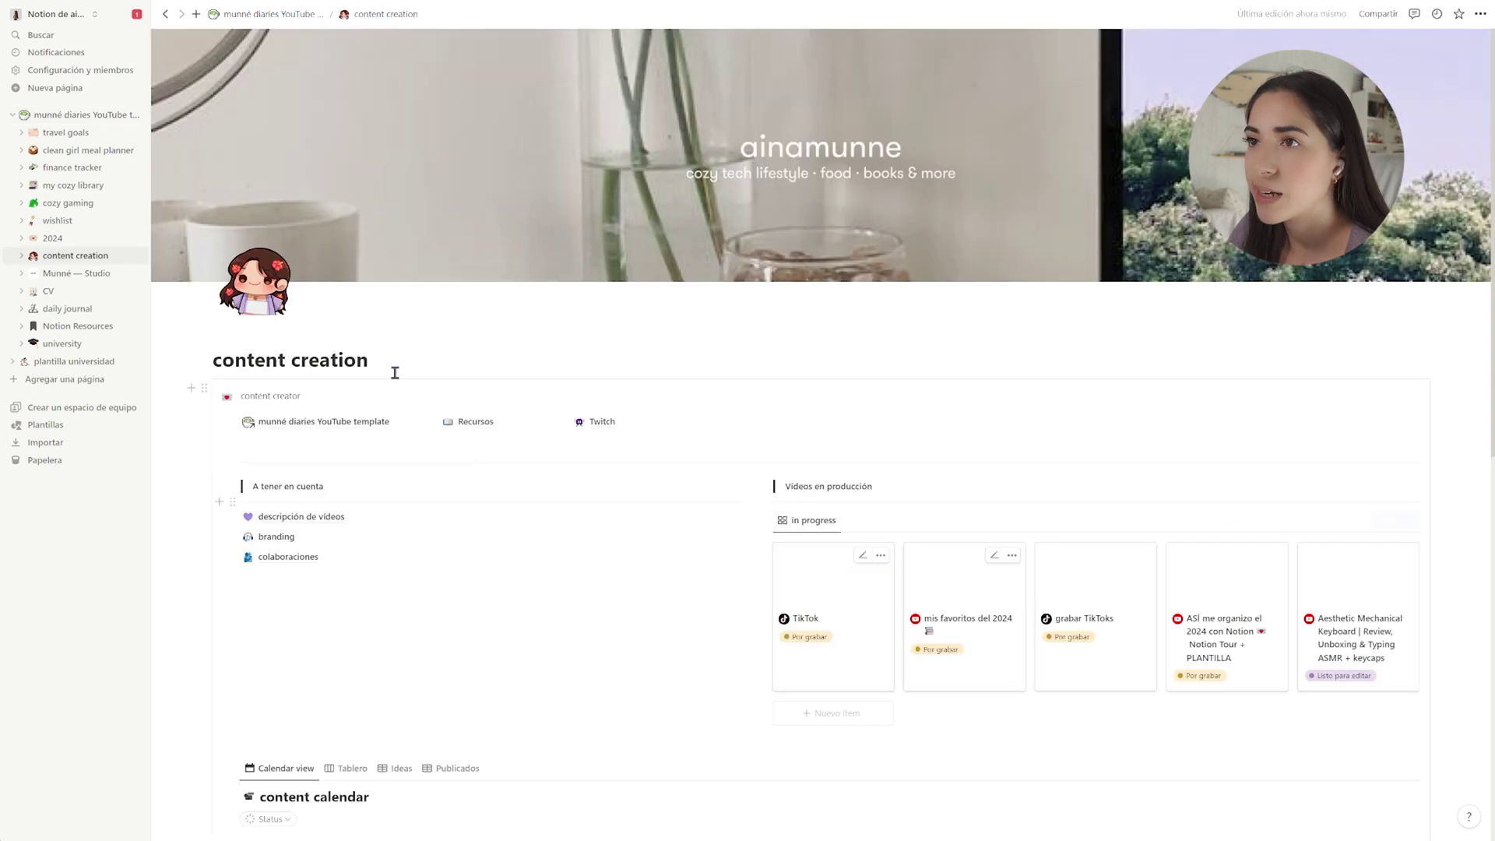
{"action": "scroll", "coordinate": [436, 381], "scroll_direction": "down", "scroll_amount": 1}
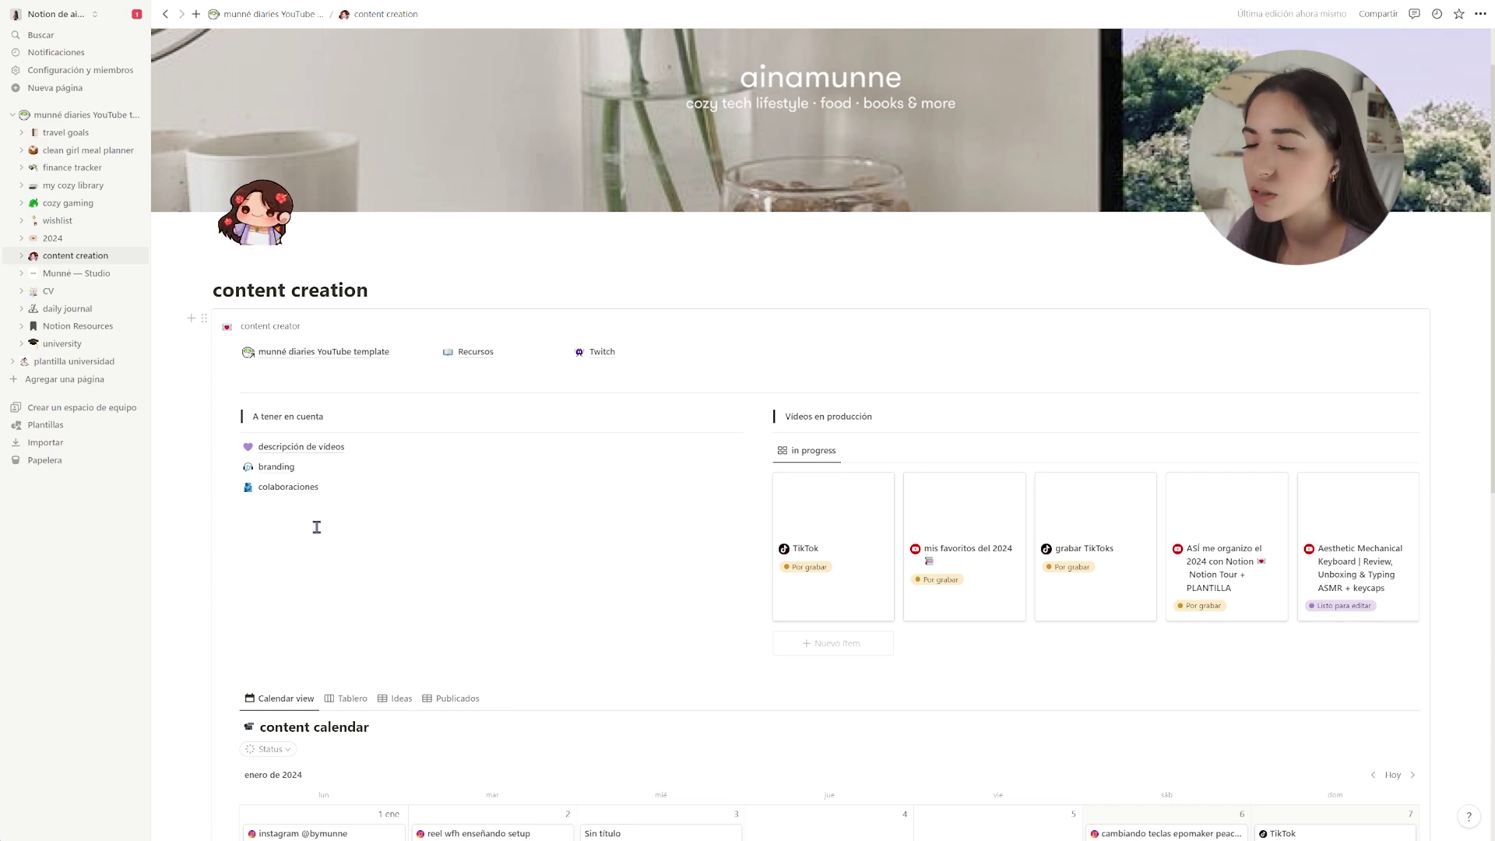
Review the content creation page's production section and content calendar, then return to the template's main page
{"action": "scroll", "coordinate": [554, 614], "scroll_direction": "down", "scroll_amount": 1}
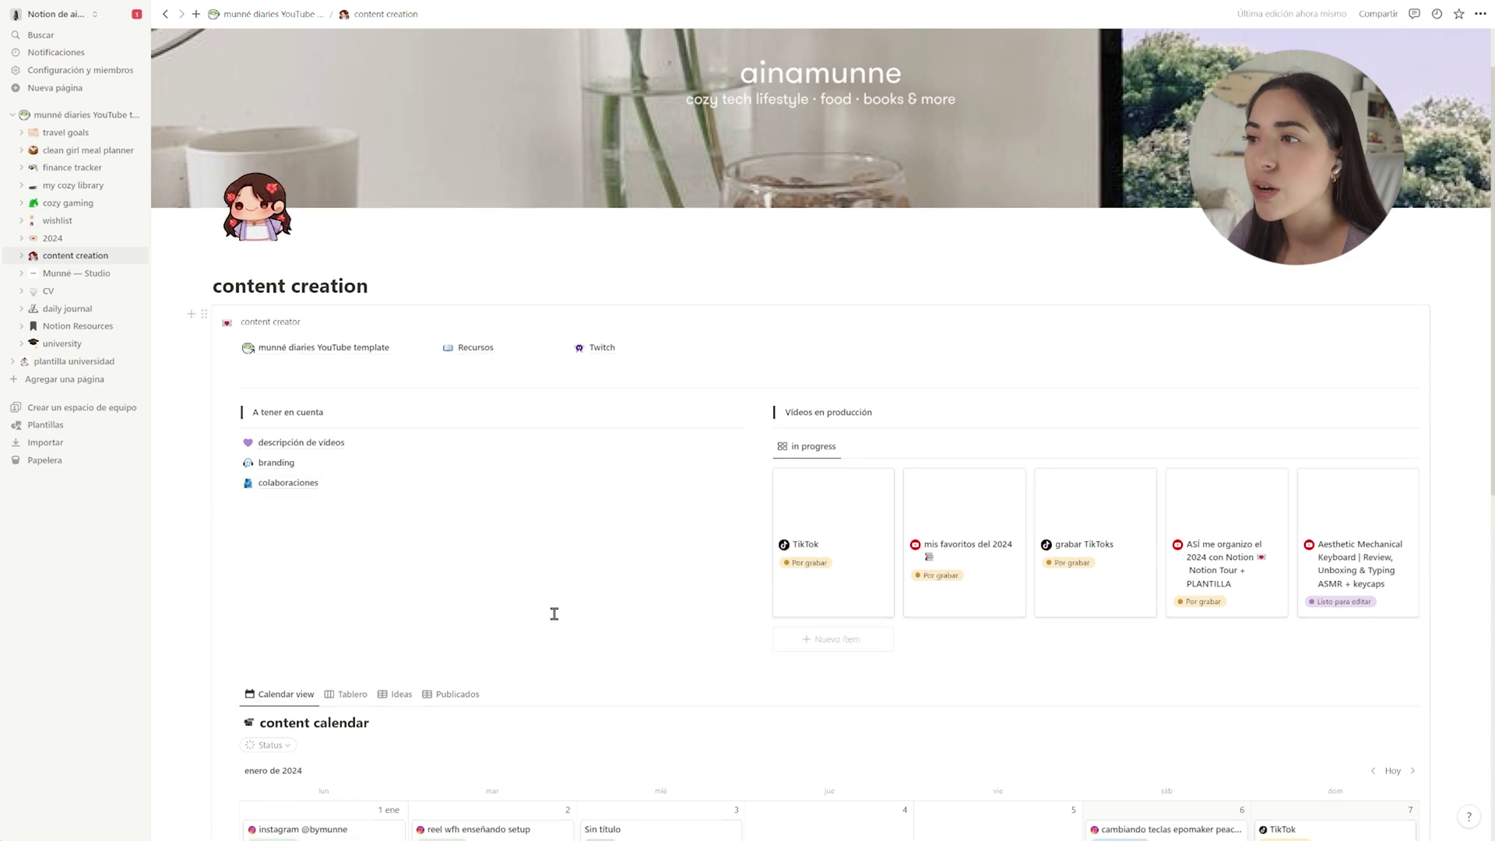
{"action": "scroll", "coordinate": [1138, 594], "scroll_direction": "down", "scroll_amount": 2}
{"action": "scroll", "coordinate": [540, 607], "scroll_direction": "up", "scroll_amount": 3}
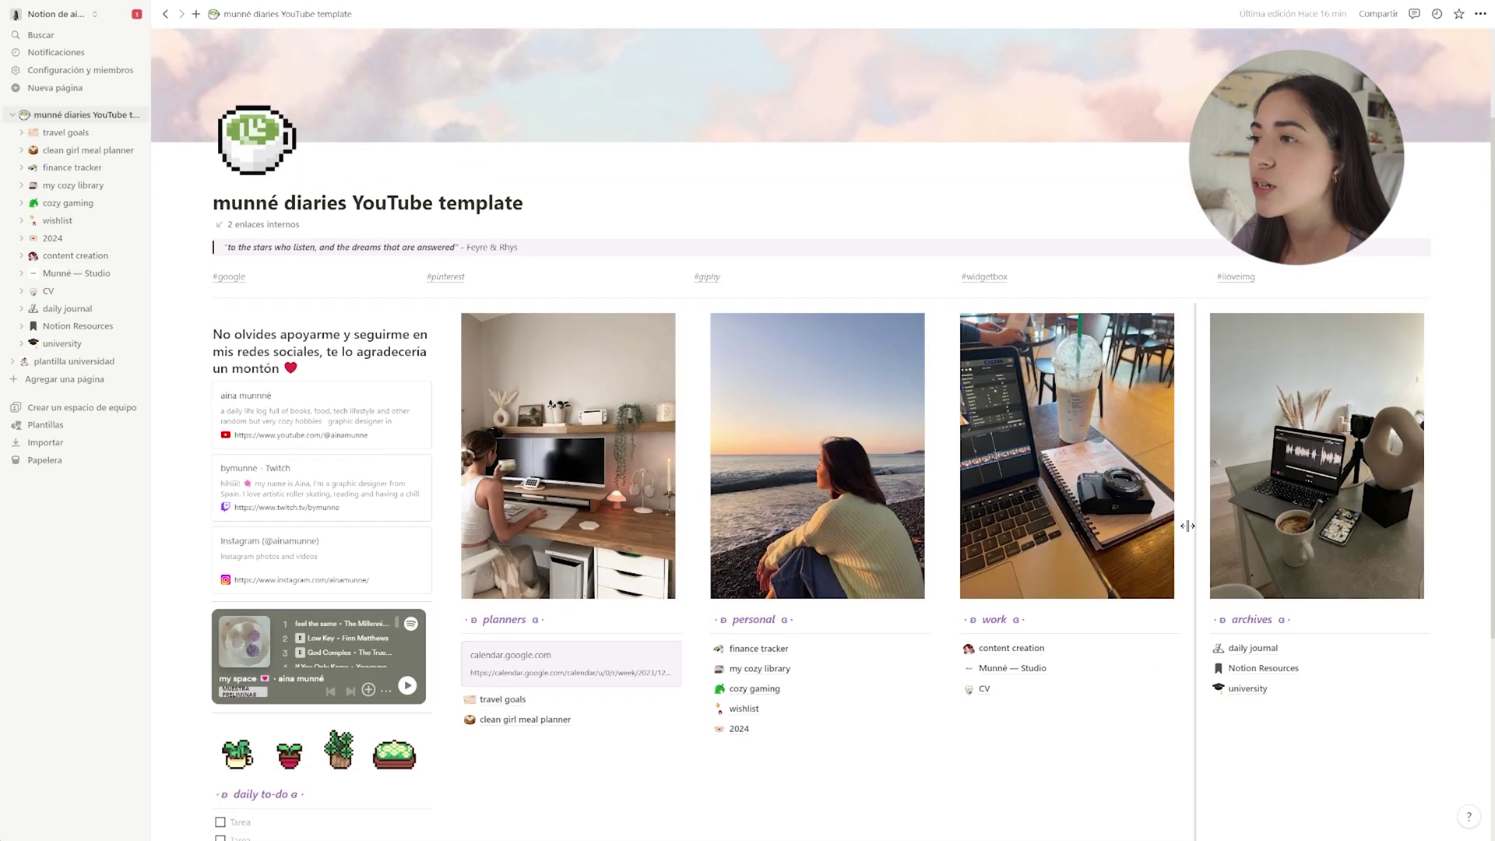
Move the Notion Resources link above daily journal in the main page's archives column
{"action": "scroll", "coordinate": [1241, 677], "scroll_direction": "down", "scroll_amount": 1}
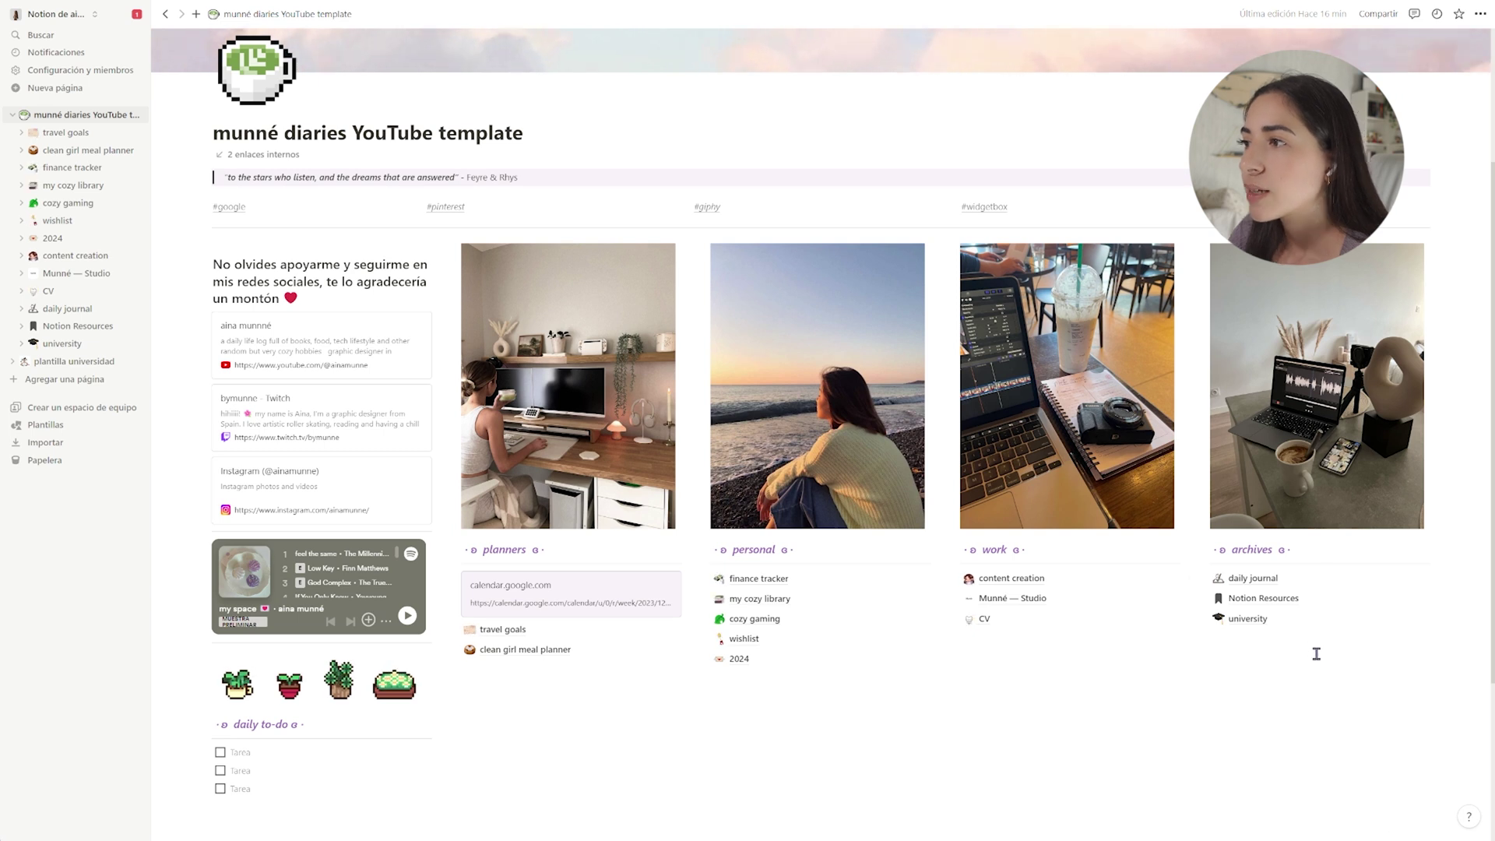
{"action": "left_click_drag", "start_coordinate": [1270, 596], "coordinate": [1299, 590]}
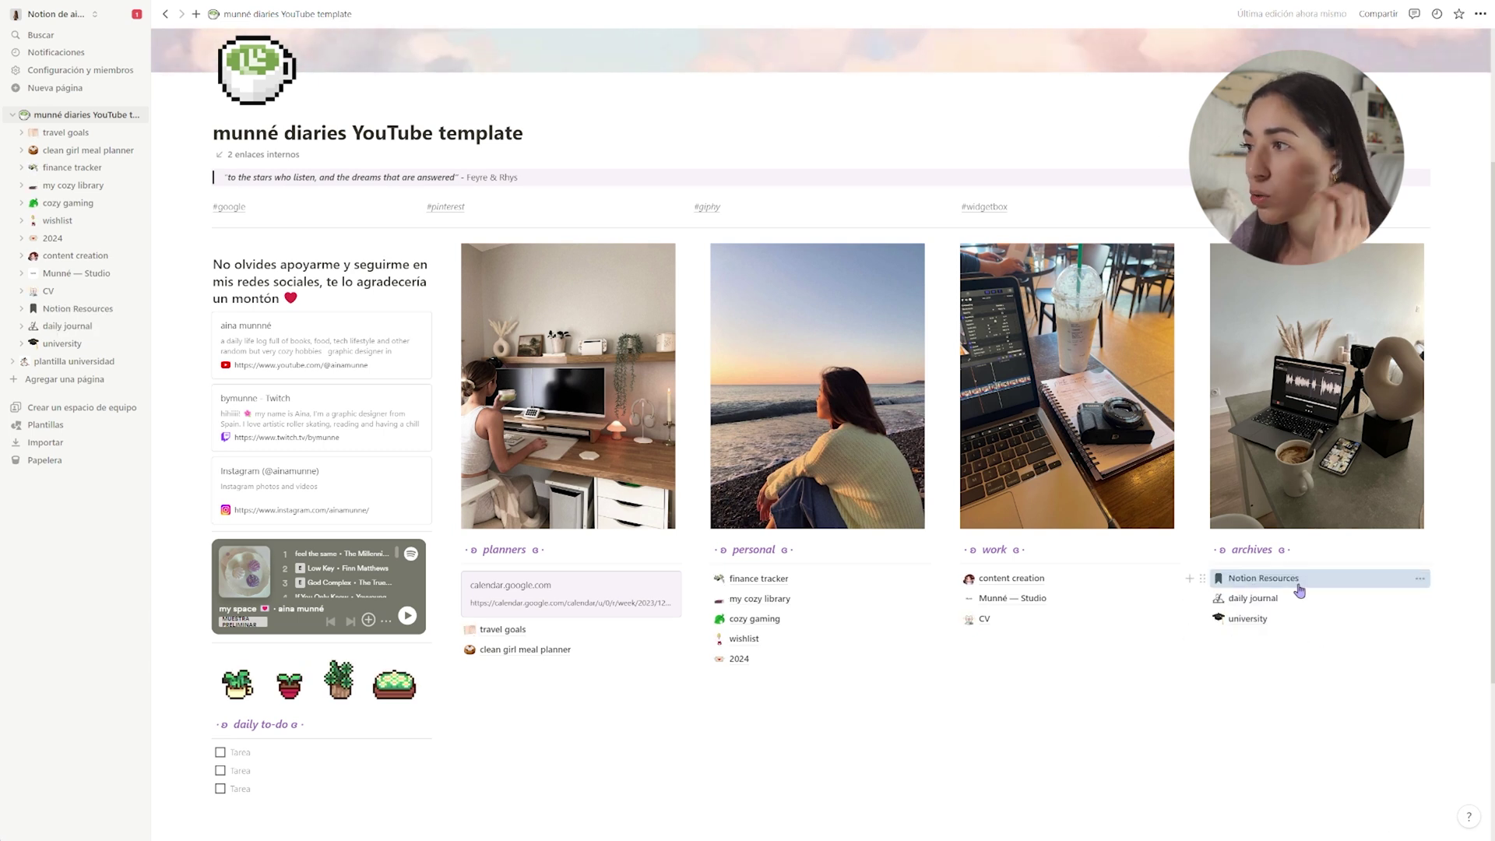
Open the Notion Resources page and review its Notion Playlists, Notion Tools, Covers and Widgets sections
{"action": "left_click", "coordinate": [1296, 581]}
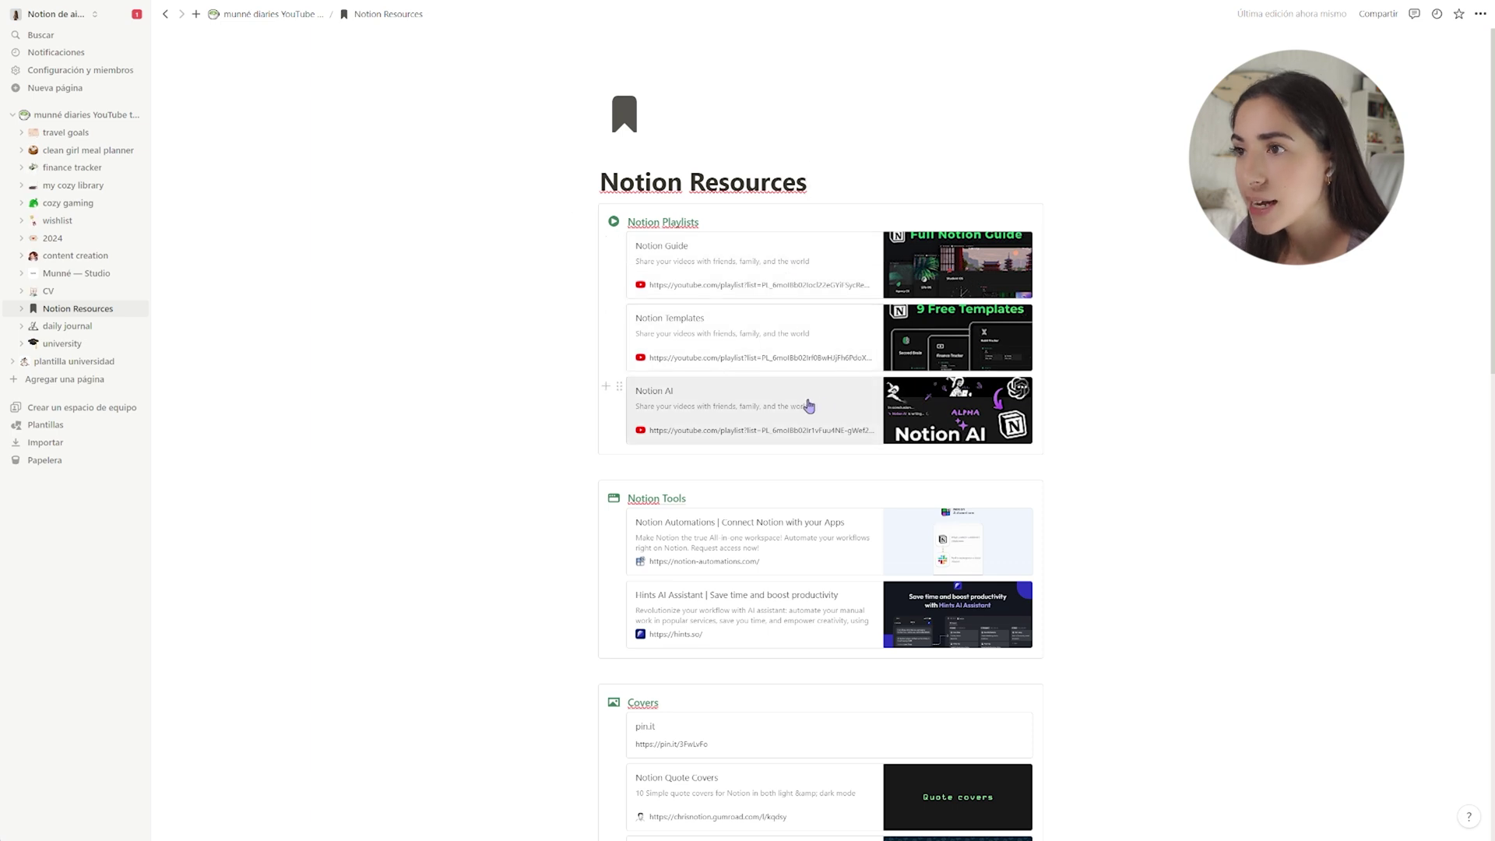
{"action": "scroll", "coordinate": [801, 403], "scroll_direction": "down", "scroll_amount": 1}
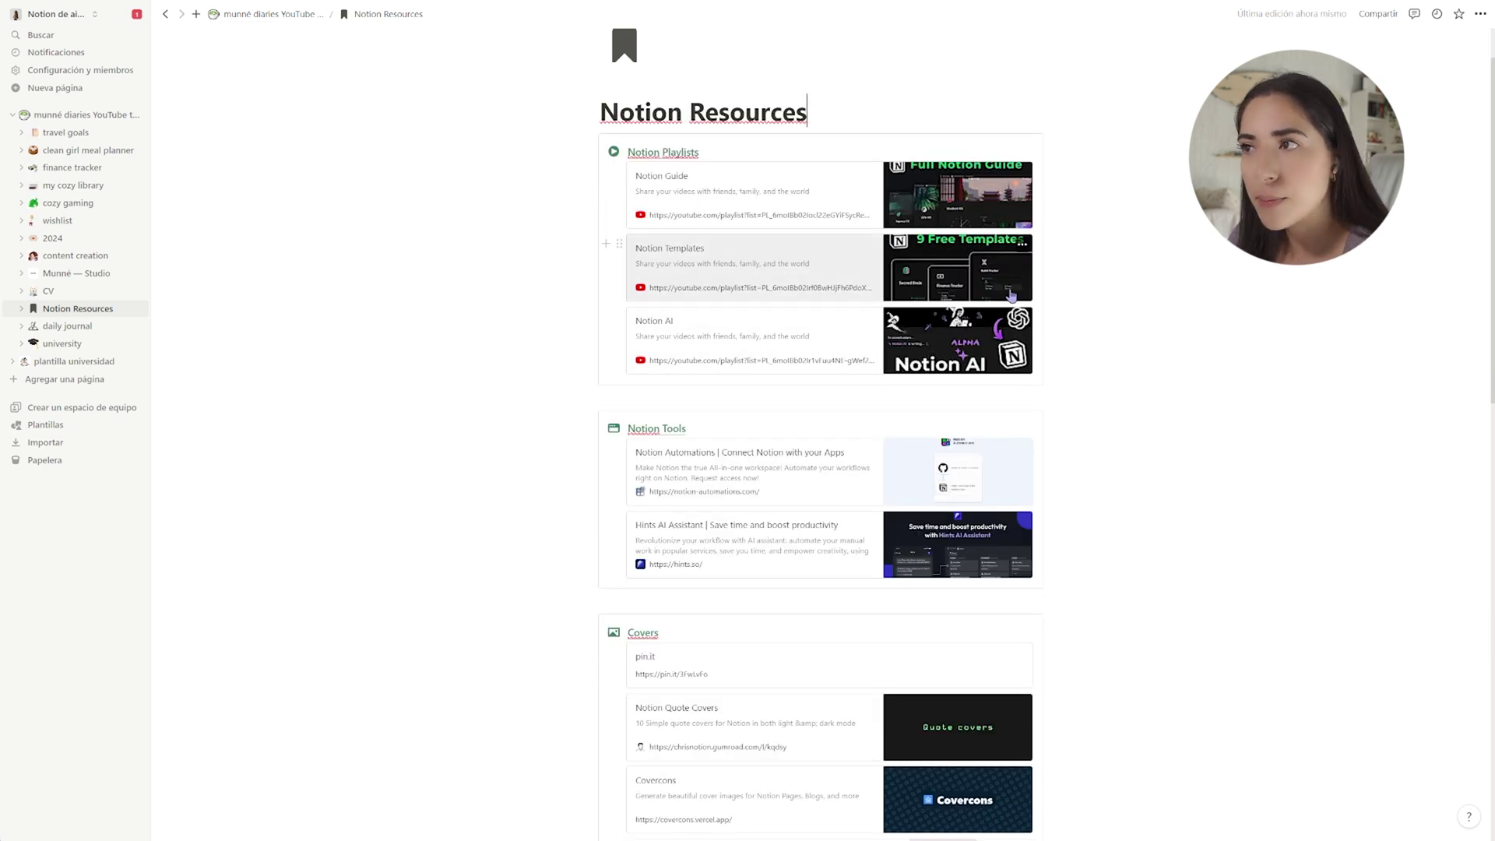
{"action": "scroll", "coordinate": [857, 276], "scroll_direction": "down", "scroll_amount": 2}
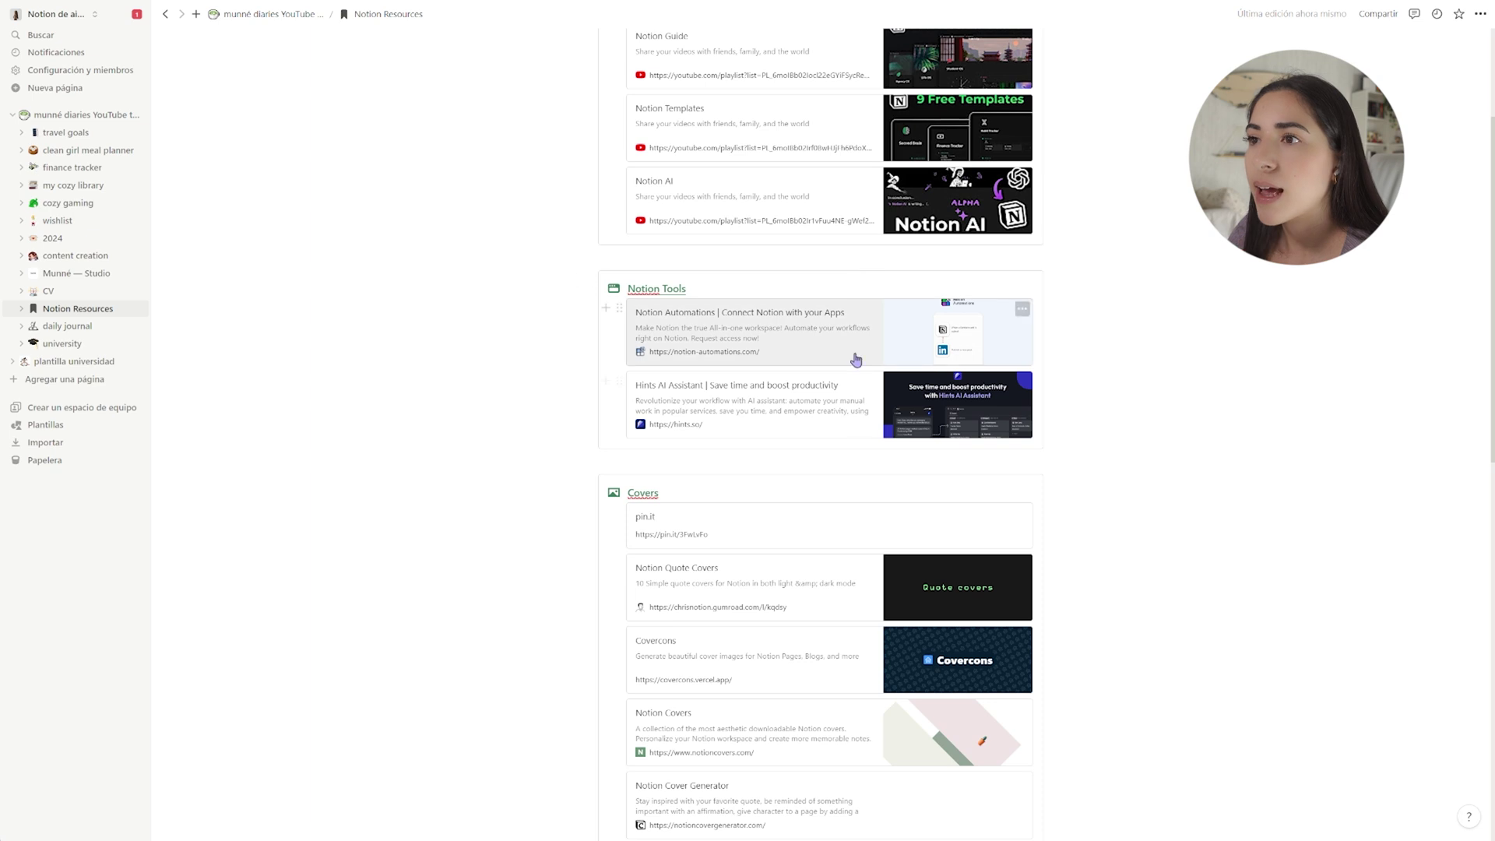
{"action": "scroll", "coordinate": [856, 359], "scroll_direction": "down", "scroll_amount": 3}
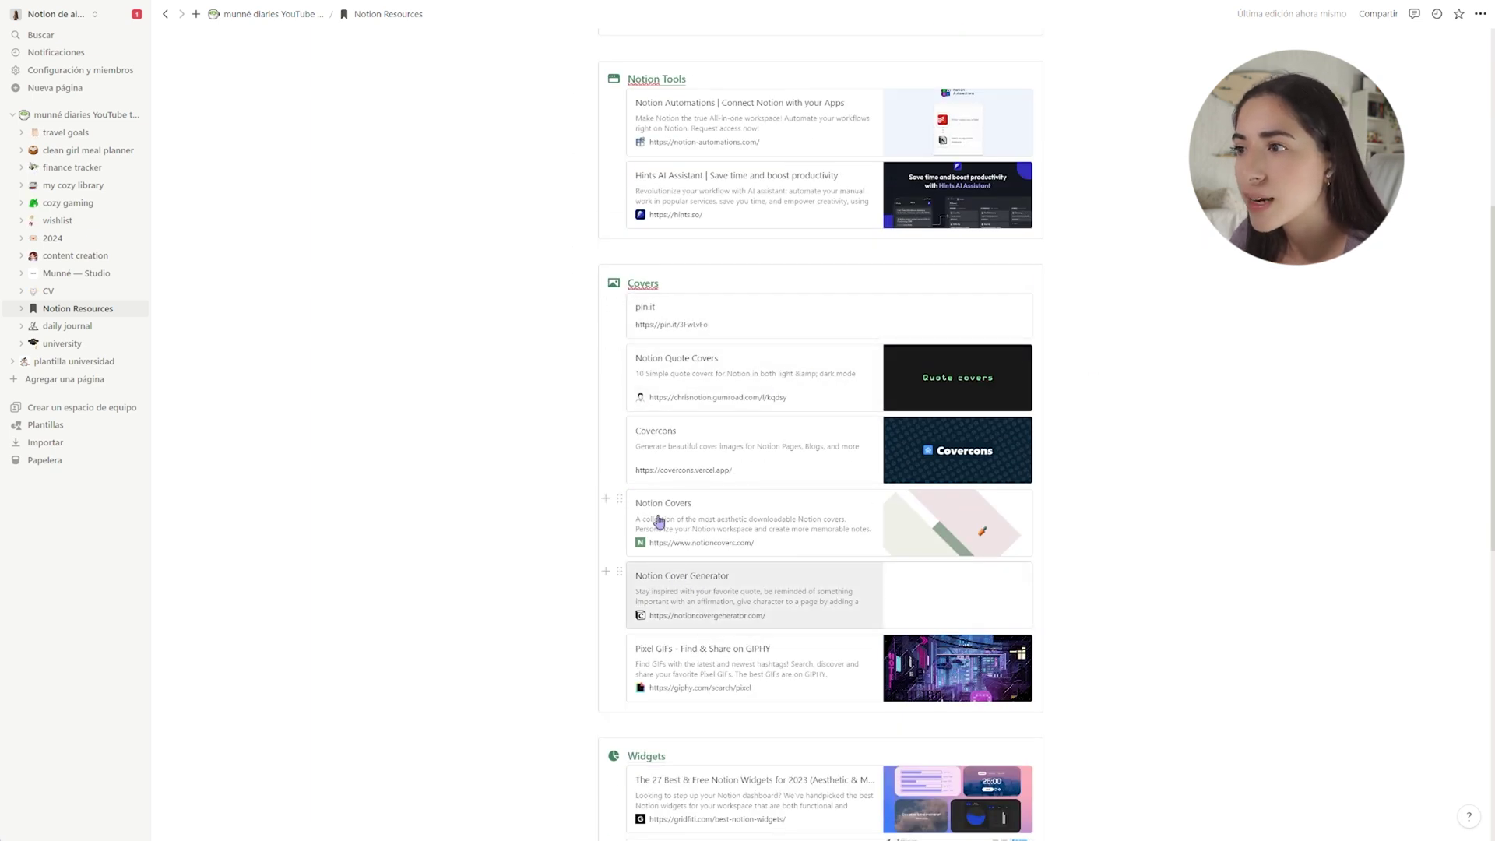
{"action": "scroll", "coordinate": [768, 457], "scroll_direction": "down", "scroll_amount": 1}
{"action": "scroll", "coordinate": [778, 731], "scroll_direction": "down", "scroll_amount": 8}
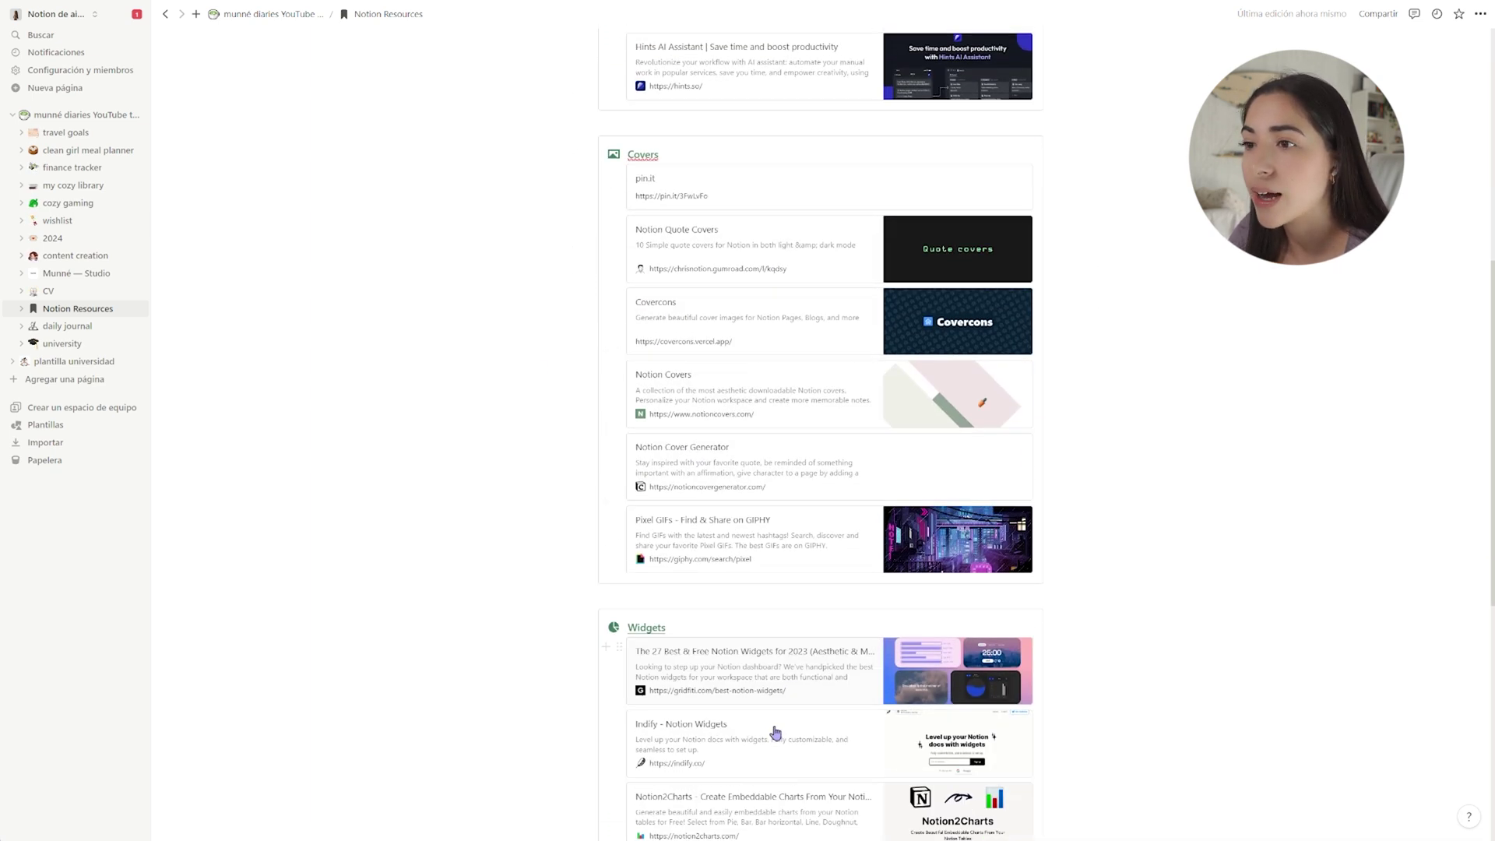
{"action": "scroll", "coordinate": [692, 638], "scroll_direction": "up", "scroll_amount": 13}
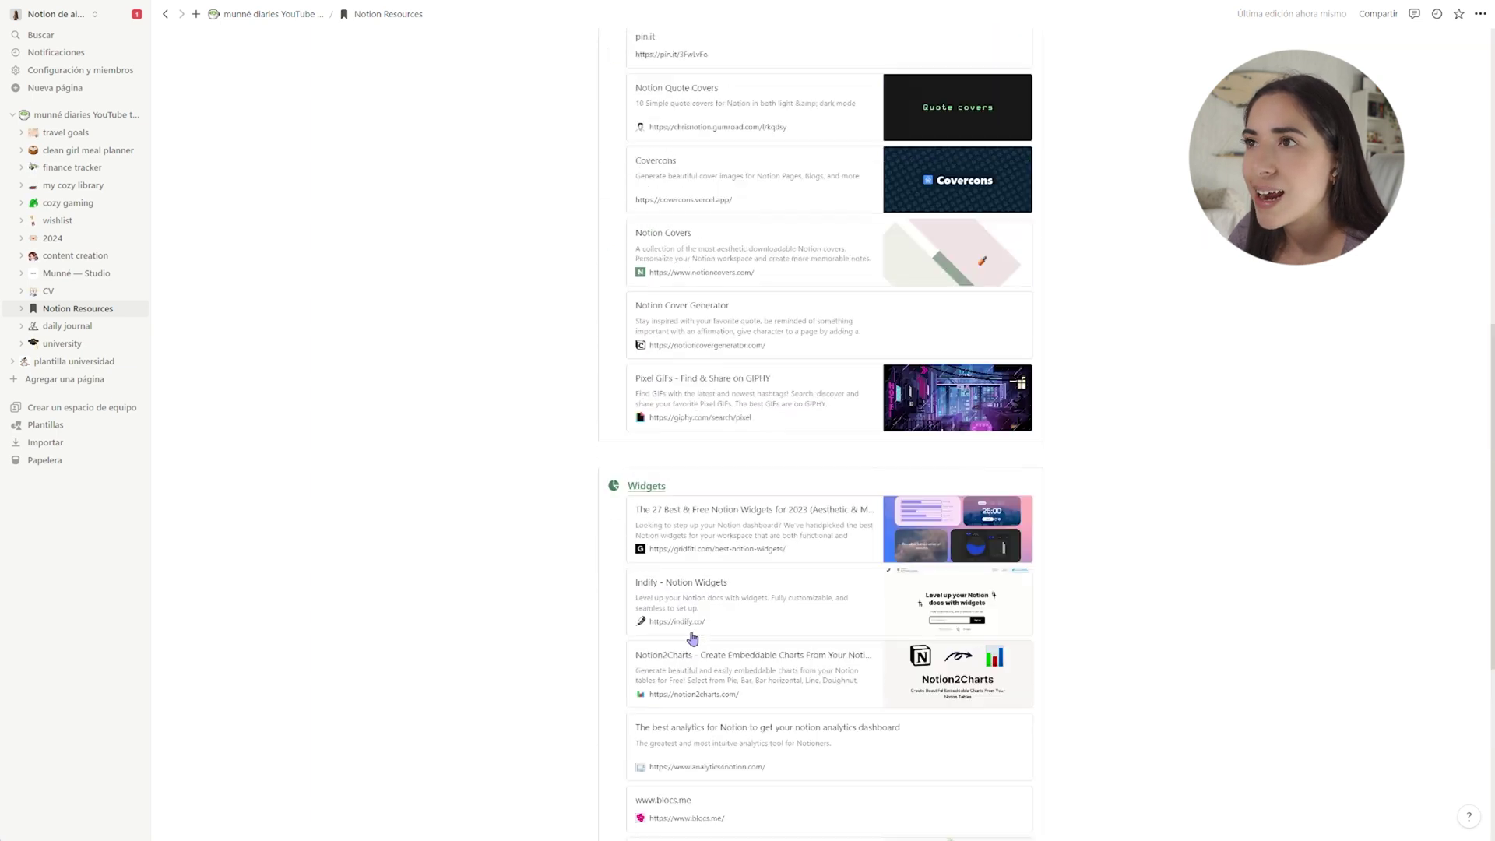
Return to the template's main page and examine the archives column, including the preview of the university page
{"action": "left_click", "coordinate": [304, 15]}
{"action": "scroll", "coordinate": [1385, 664], "scroll_direction": "down", "scroll_amount": 1}
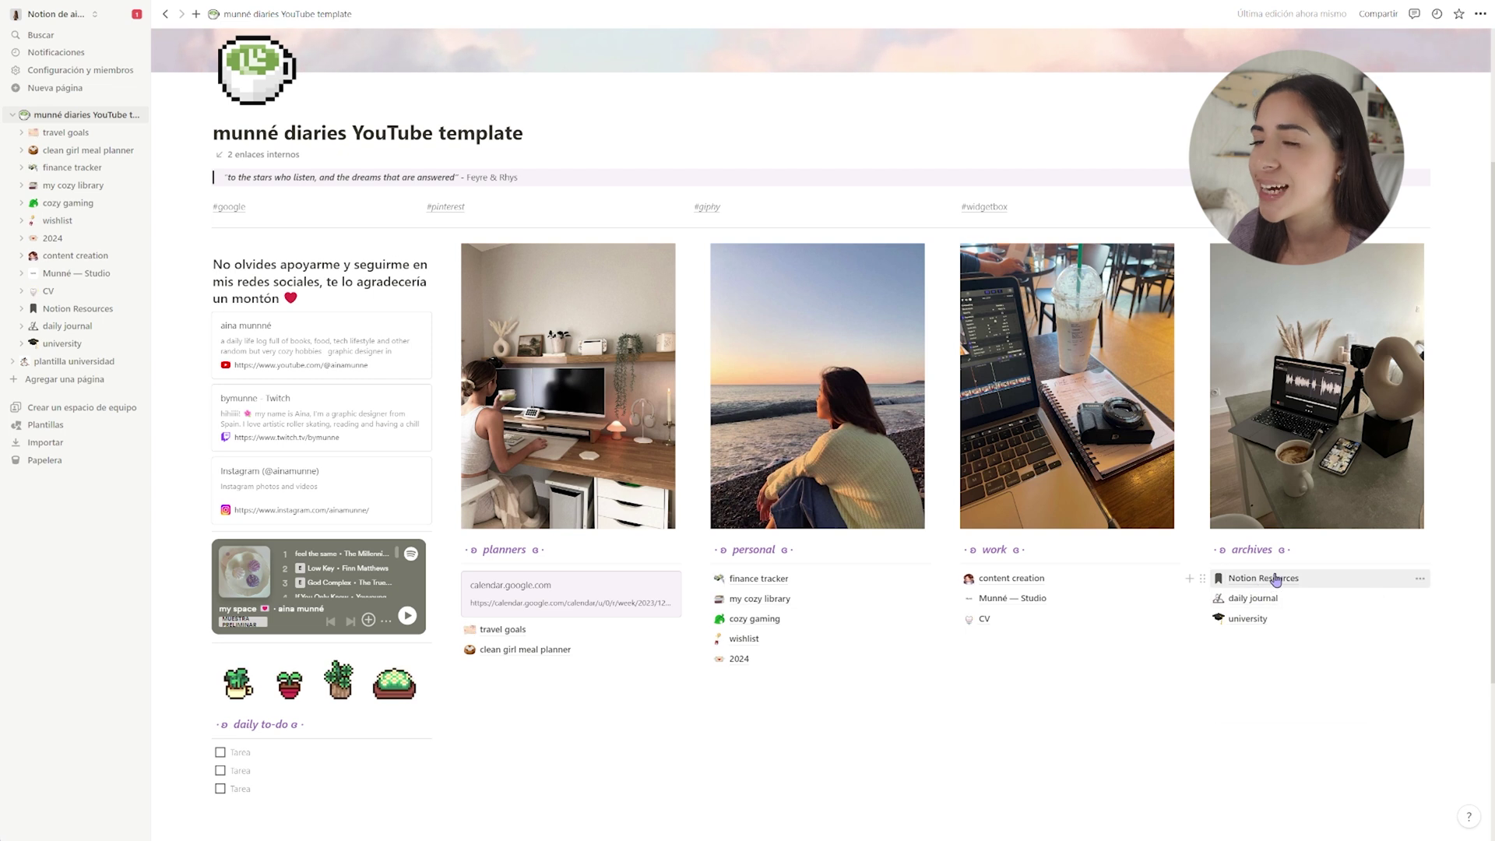
{"action": "mouse_move", "coordinate": [1274, 579]}
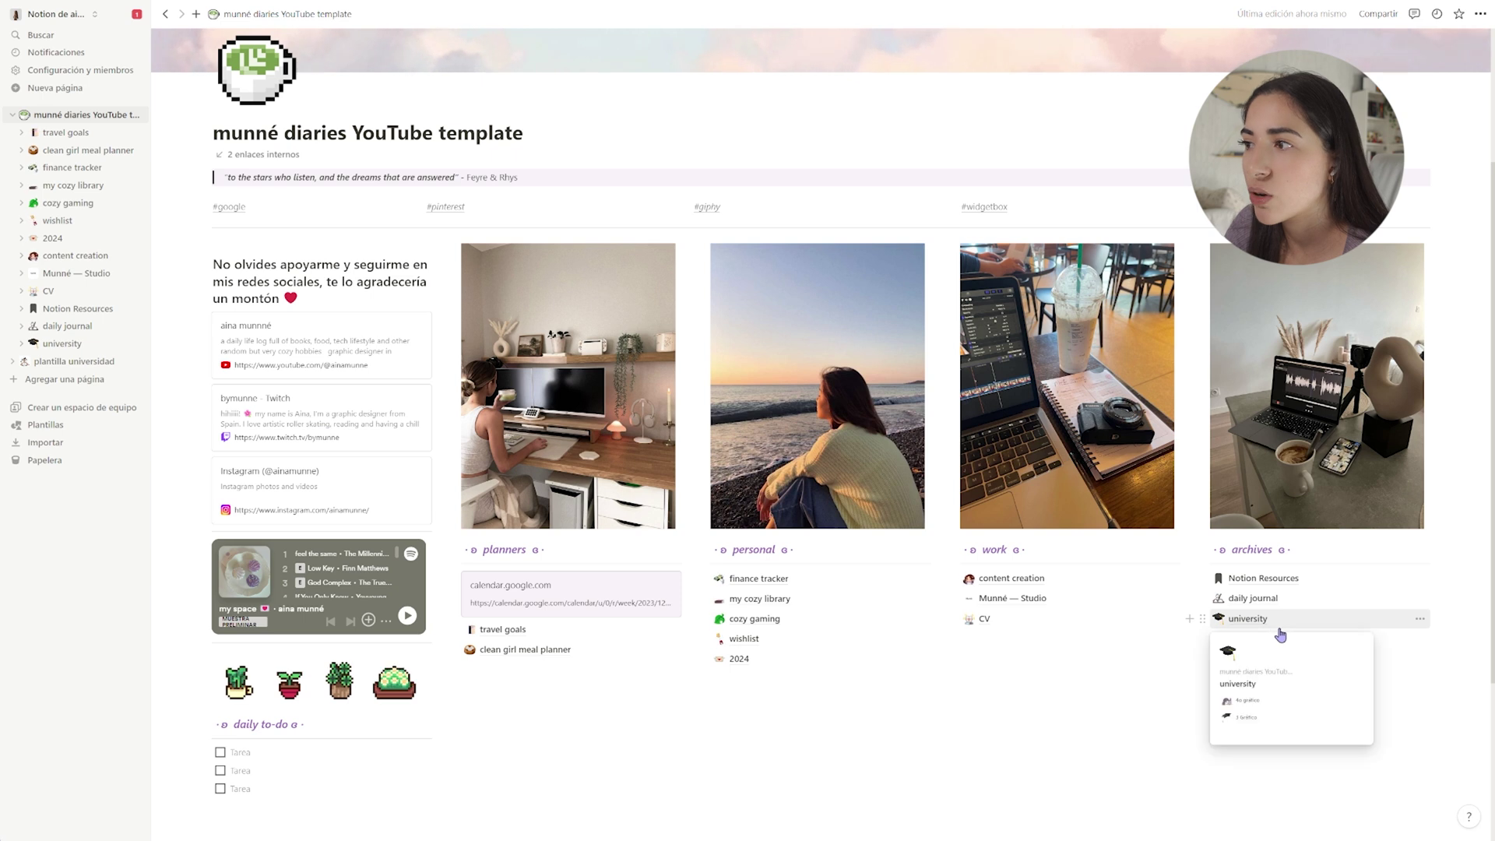
{"action": "mouse_move", "coordinate": [1217, 624]}
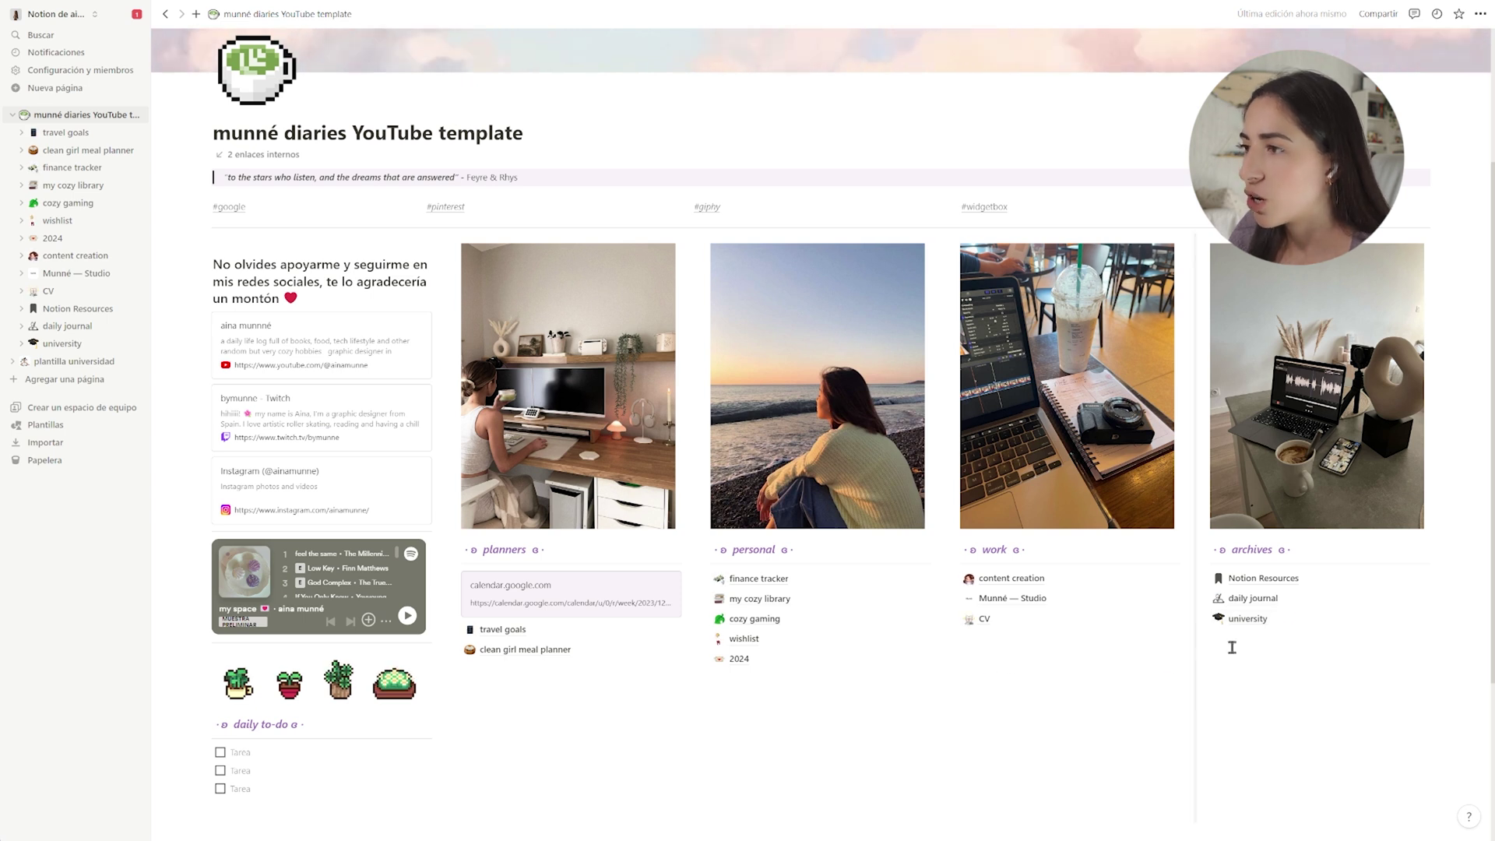
Create an entry for 8 January in the daily journal's calendar and title it 08 enero 2024
{"action": "left_click", "coordinate": [1269, 598]}
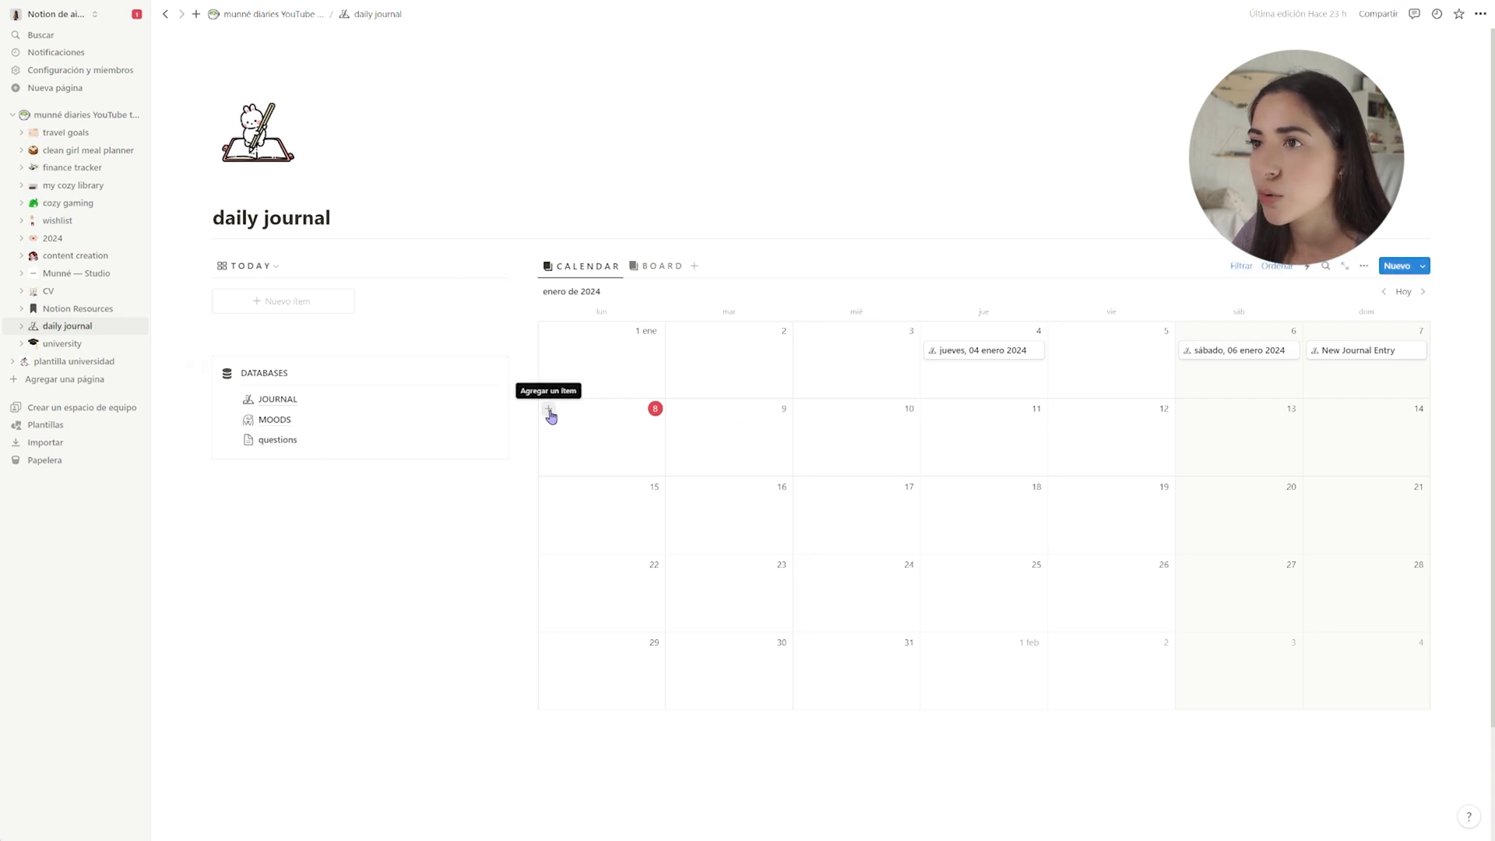
{"action": "left_click", "coordinate": [549, 409]}
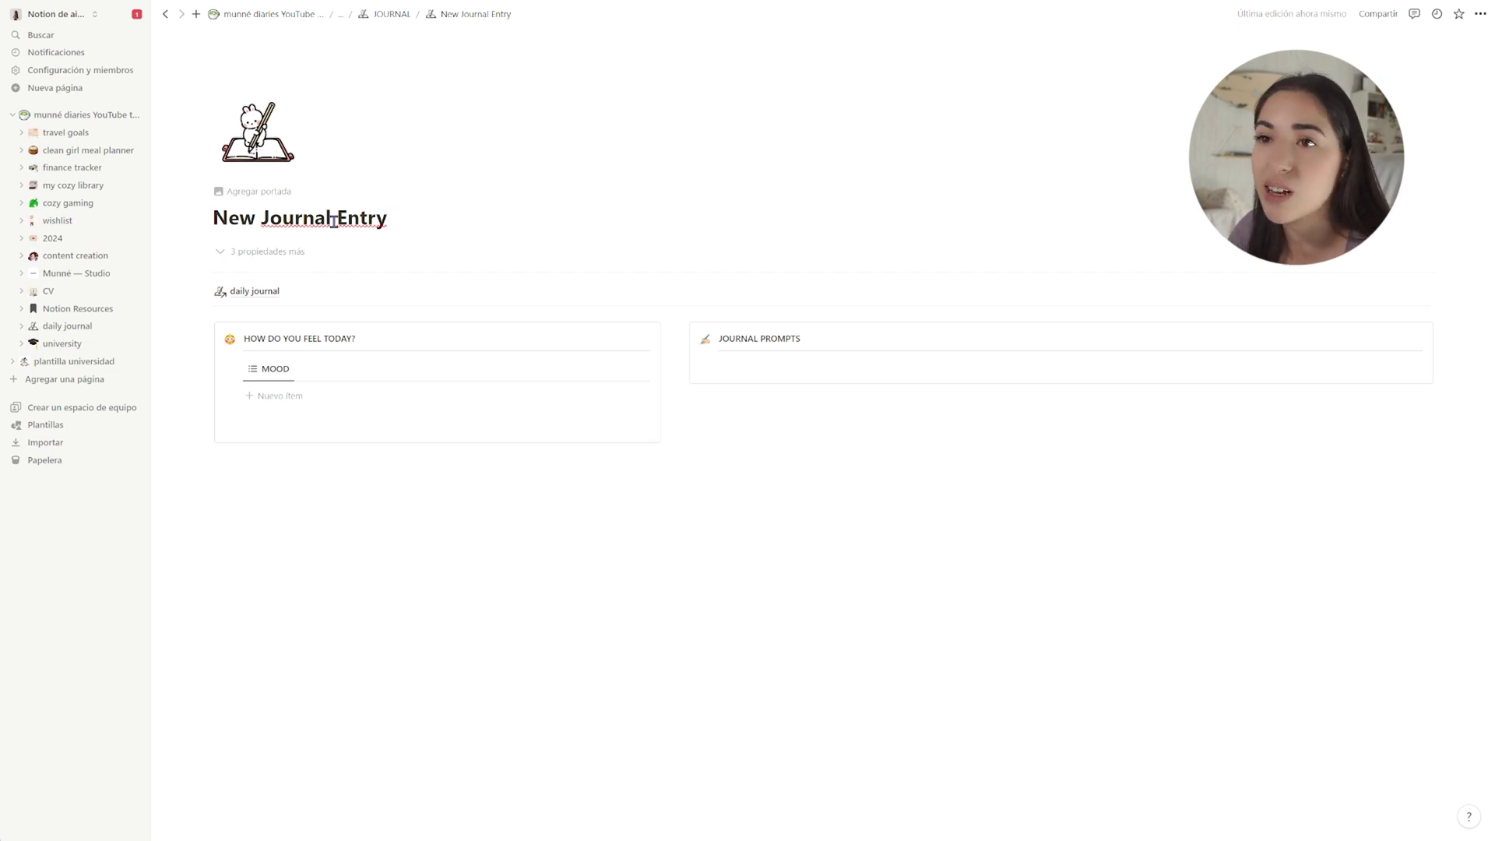
{"action": "left_click_drag", "start_coordinate": [388, 218], "coordinate": [213, 218]}
{"action": "left_click", "coordinate": [423, 221]}
{"action": "left_click_drag", "start_coordinate": [423, 221], "coordinate": [213, 219]}
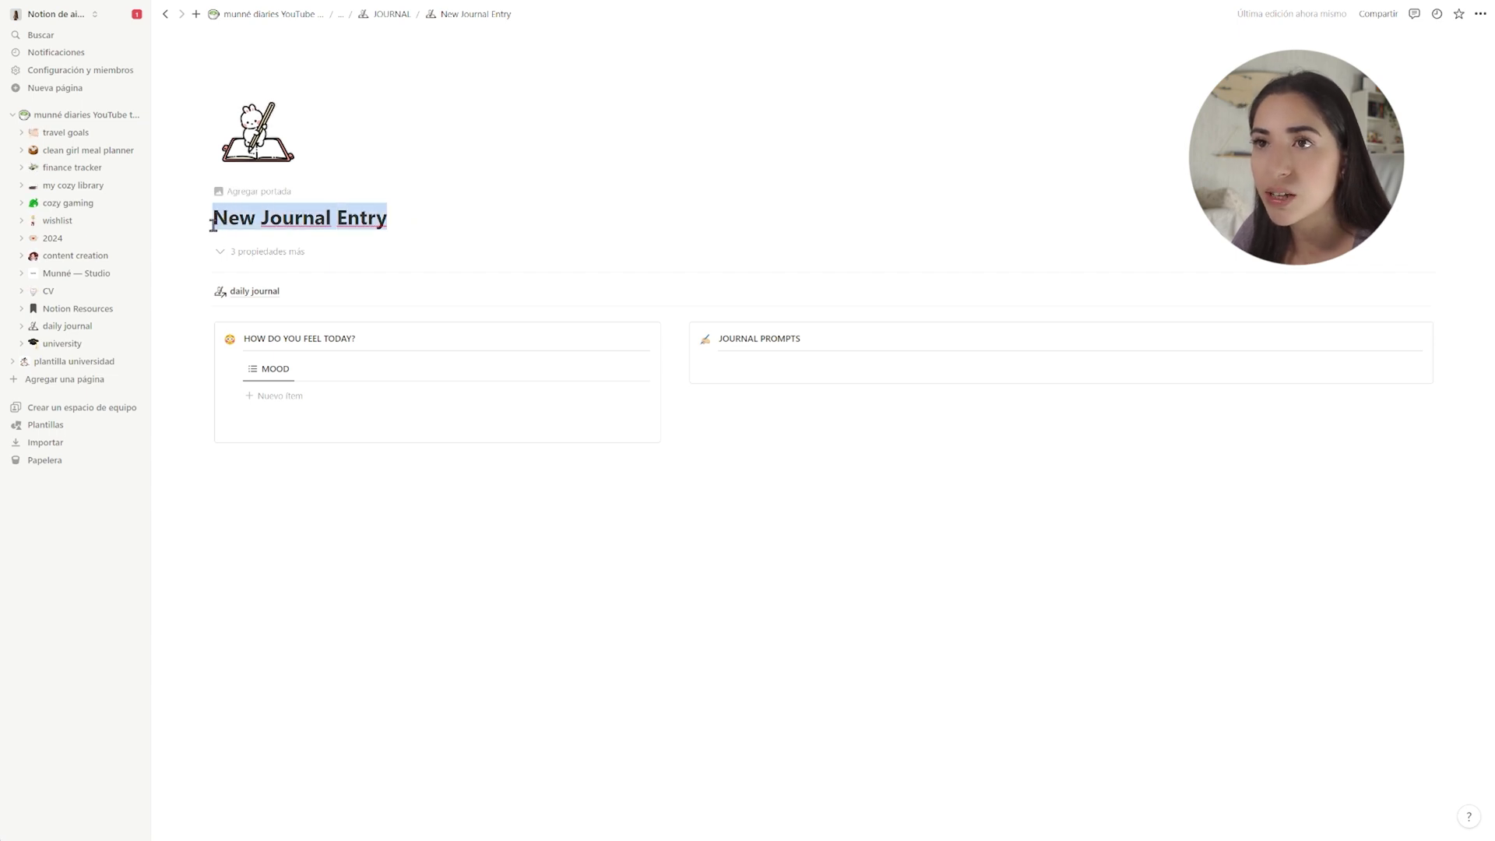
{"action": "type", "text": "08 enero 2024"}
Add a mood item from the Happy template in the journal entry and place the cursor in its Journal Prompts block
{"action": "left_click", "coordinate": [281, 396]}
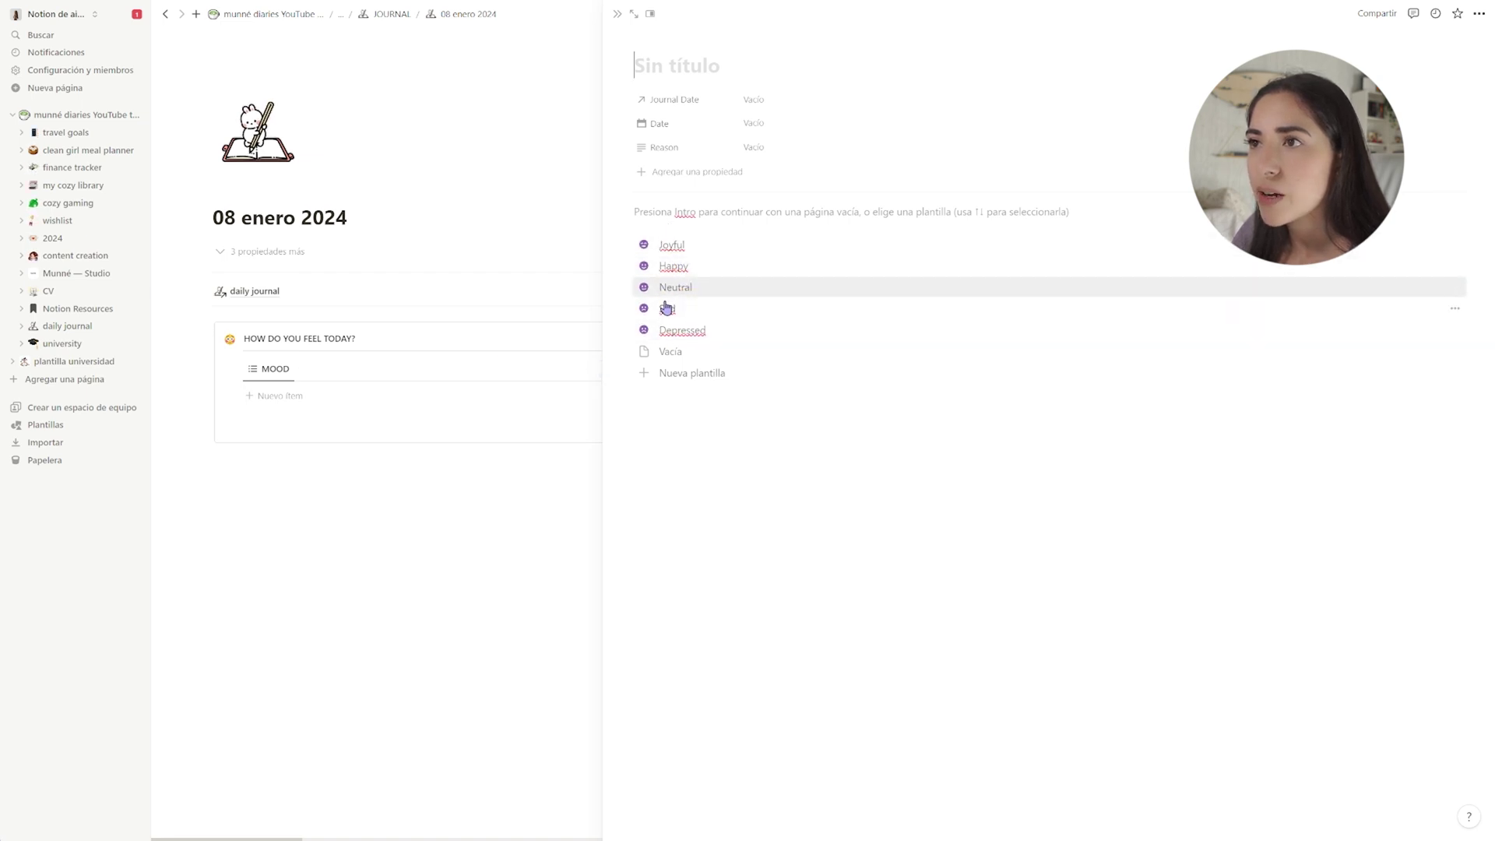
{"action": "left_click", "coordinate": [689, 267]}
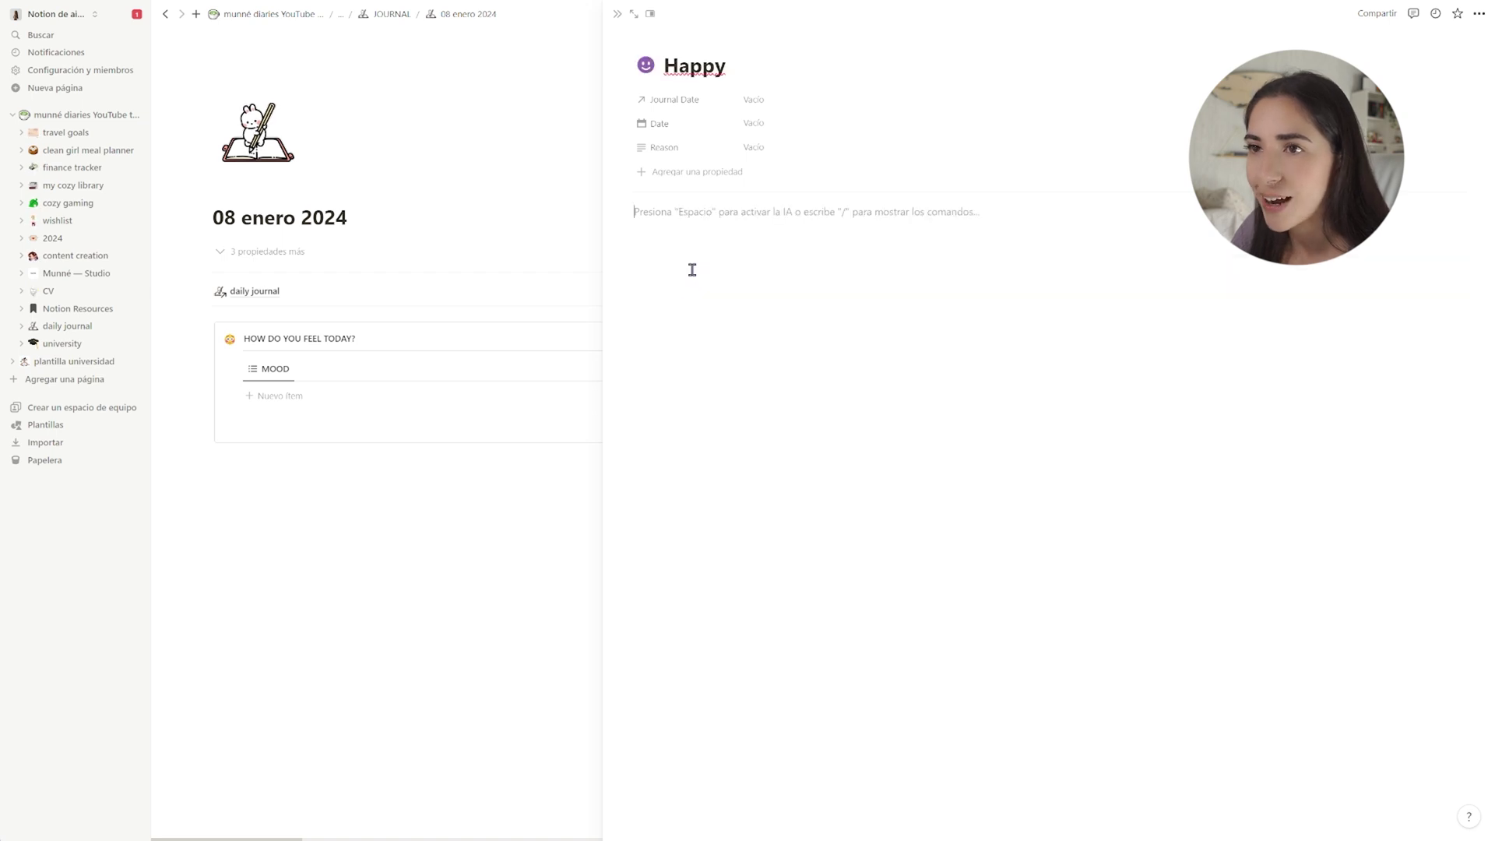
{"action": "left_click", "coordinate": [475, 539]}
{"action": "left_click", "coordinate": [743, 363]}
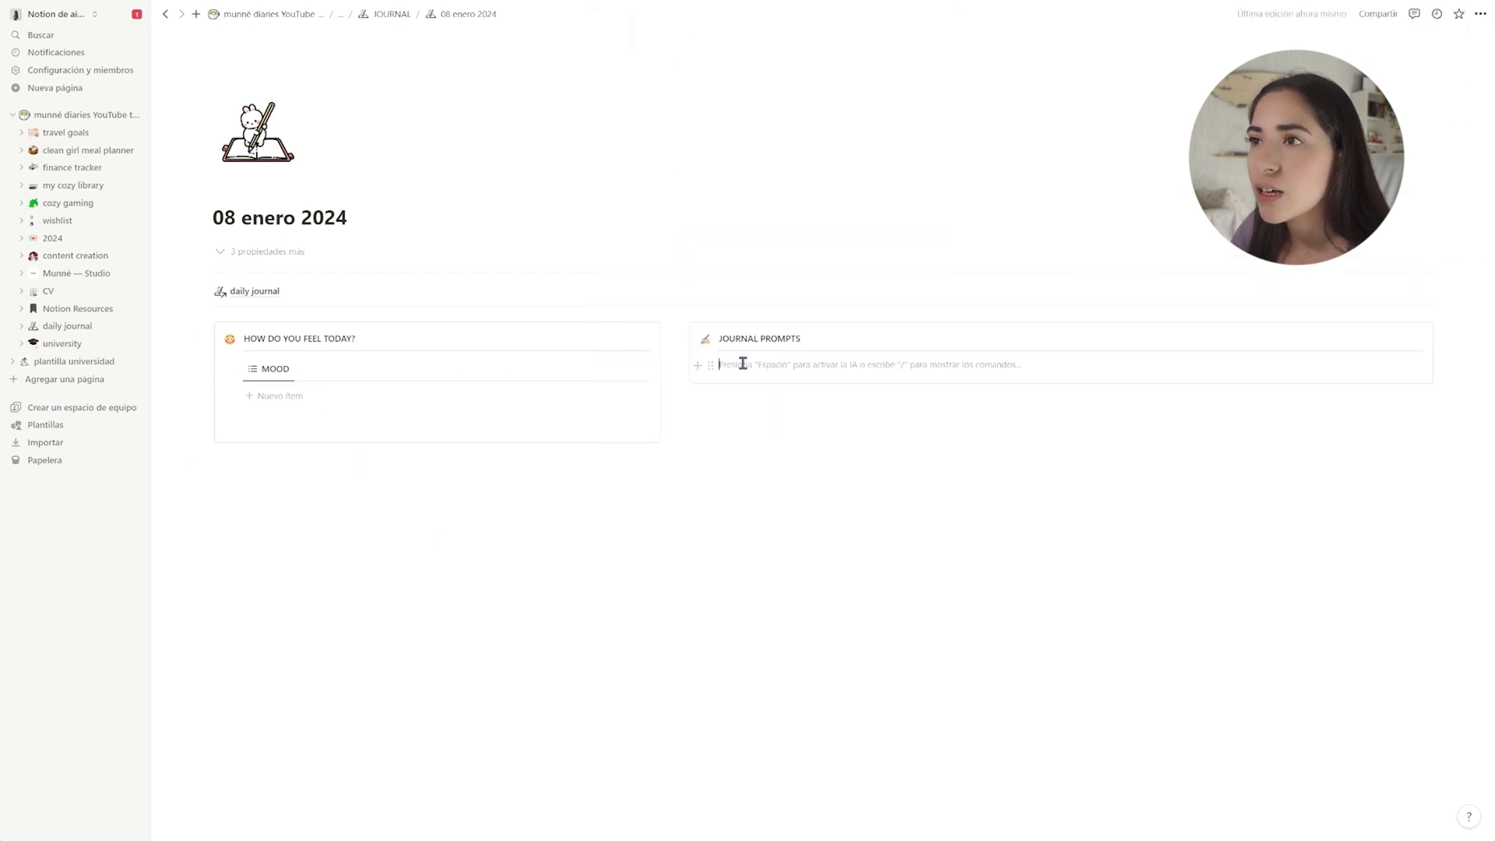
{"action": "left_click", "coordinate": [783, 336]}
{"action": "left_click", "coordinate": [752, 362]}
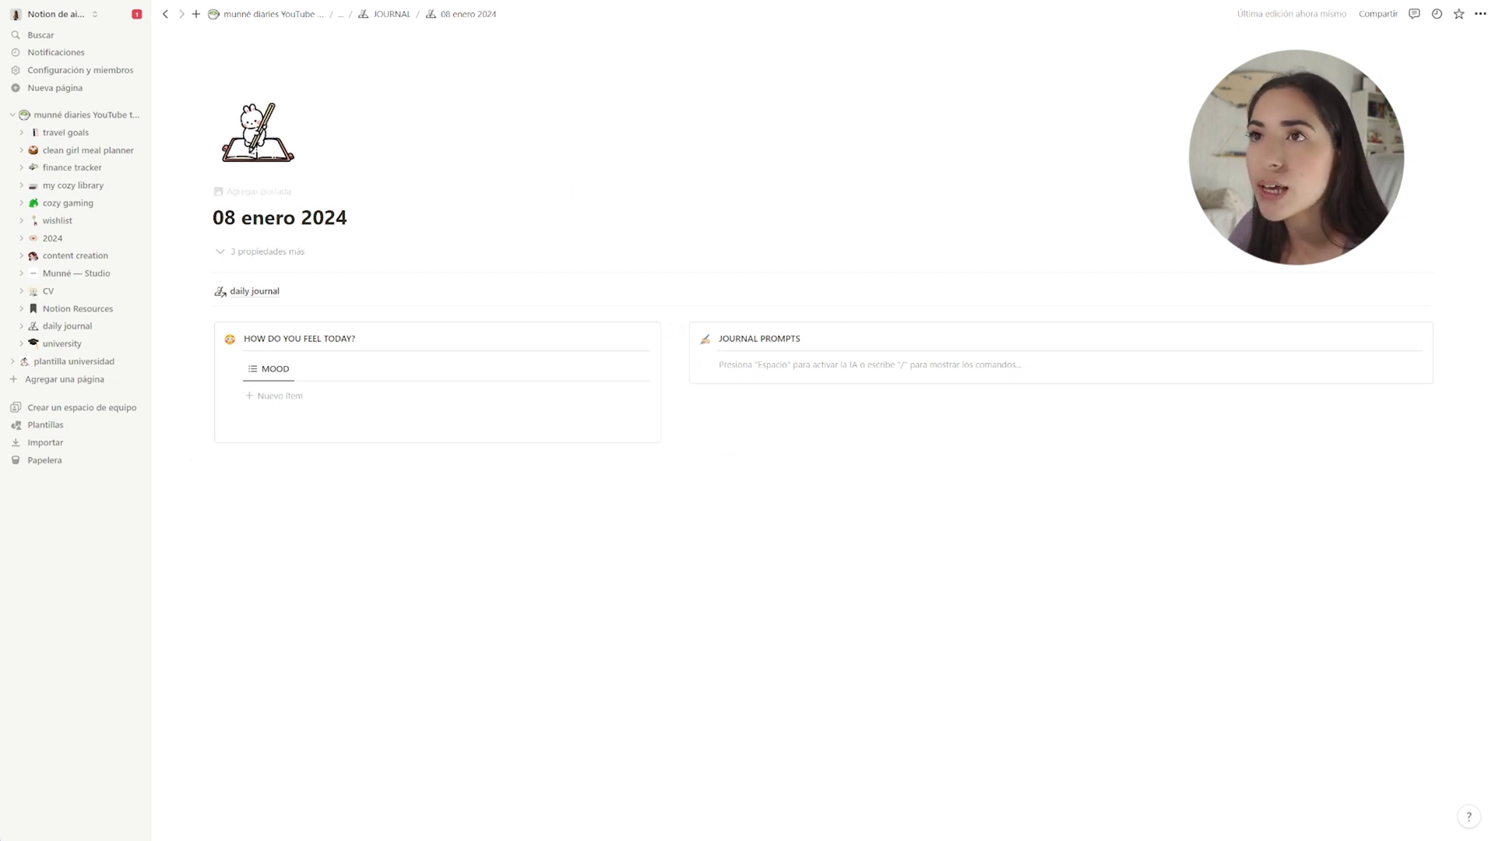
Return to the daily journal page and view the MOODS database
{"action": "key", "text": "ctrl+["}
{"action": "key", "text": "ctrl+["}
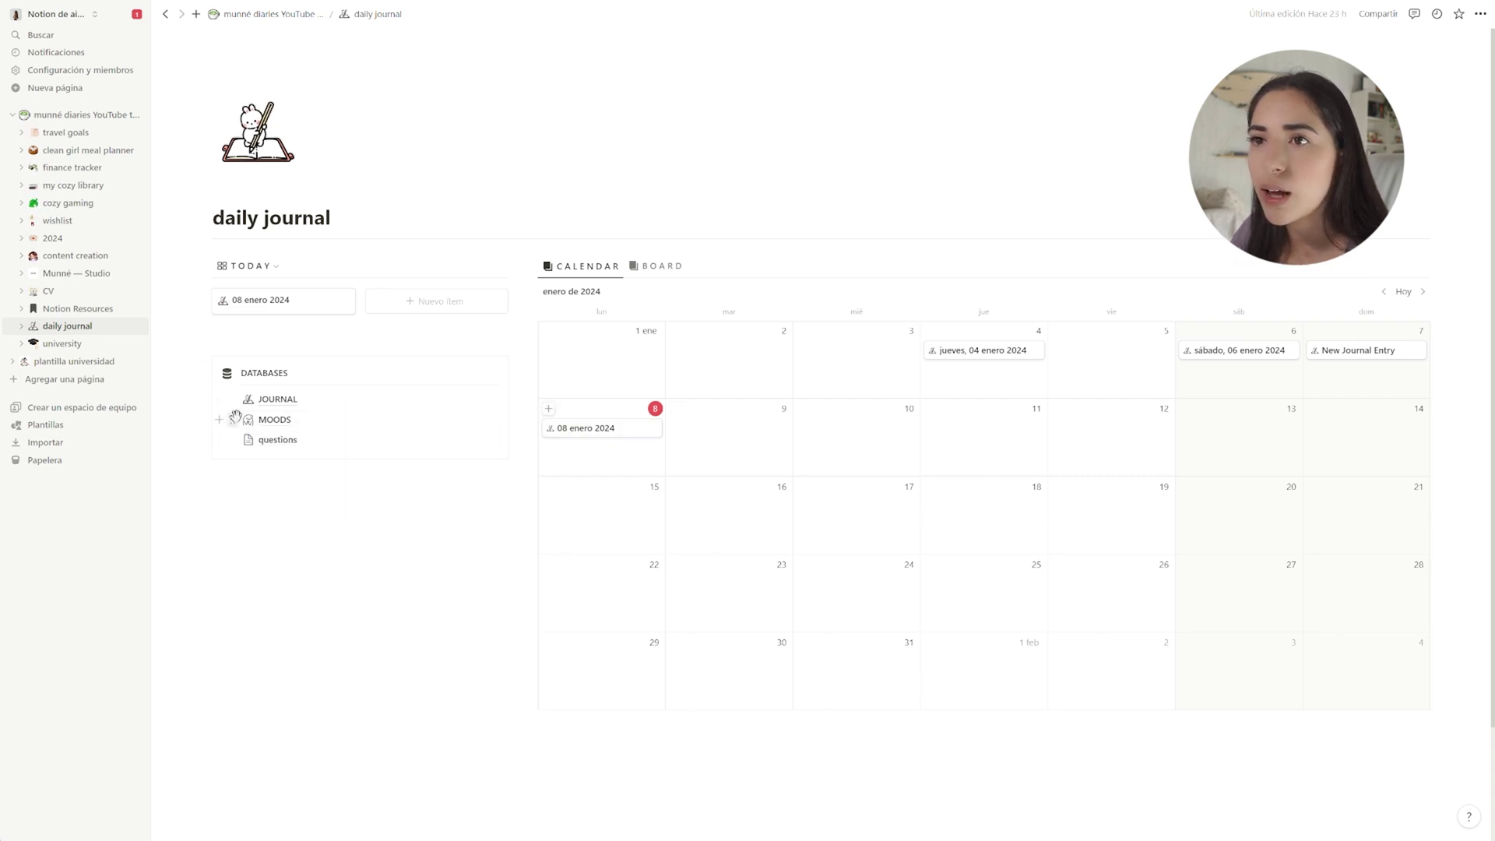
{"action": "left_click", "coordinate": [272, 424]}
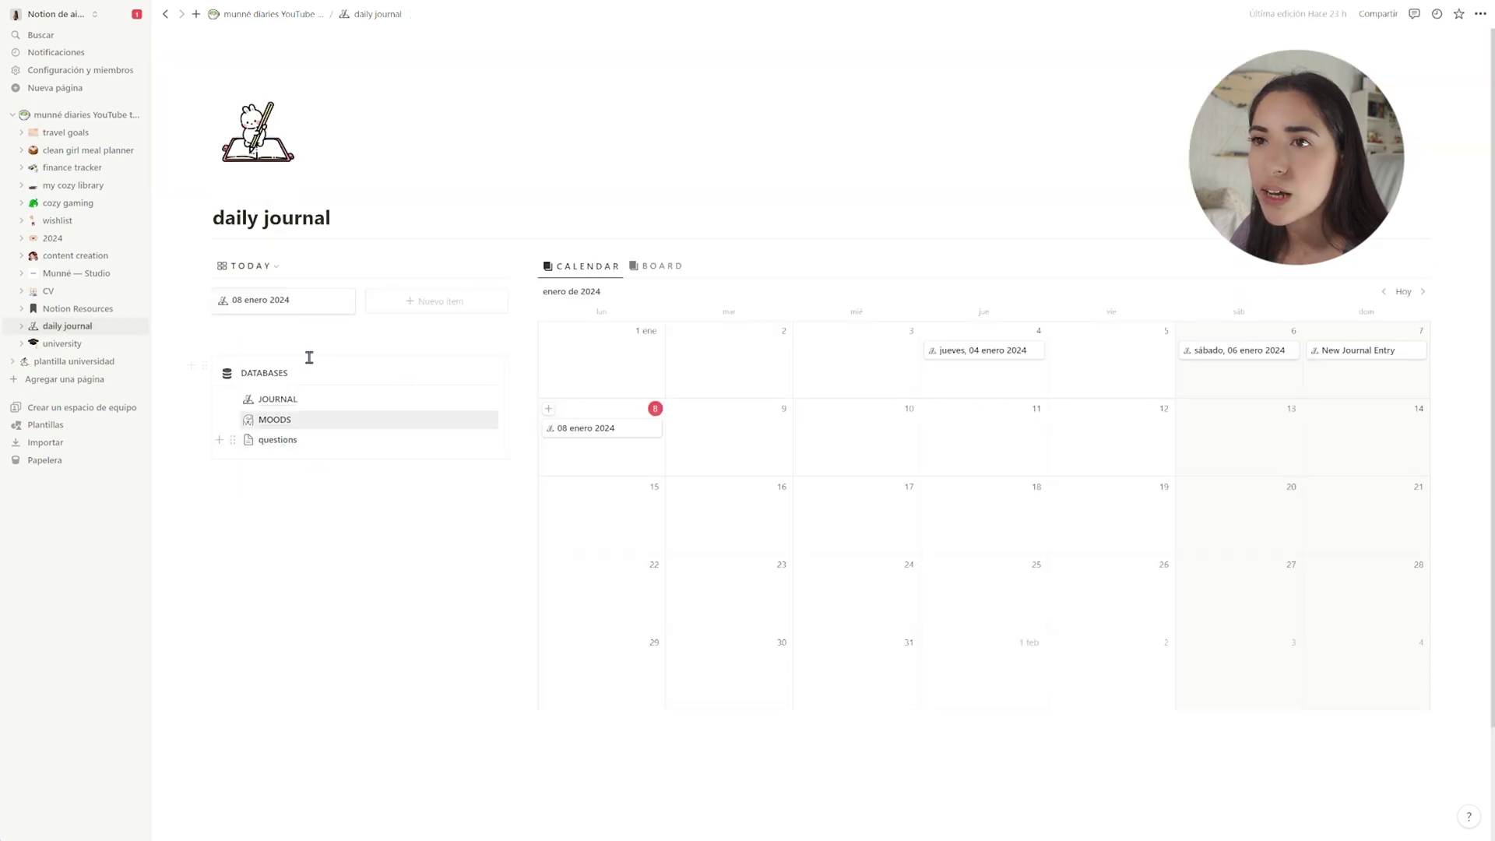
{"action": "mouse_move", "coordinate": [288, 428]}
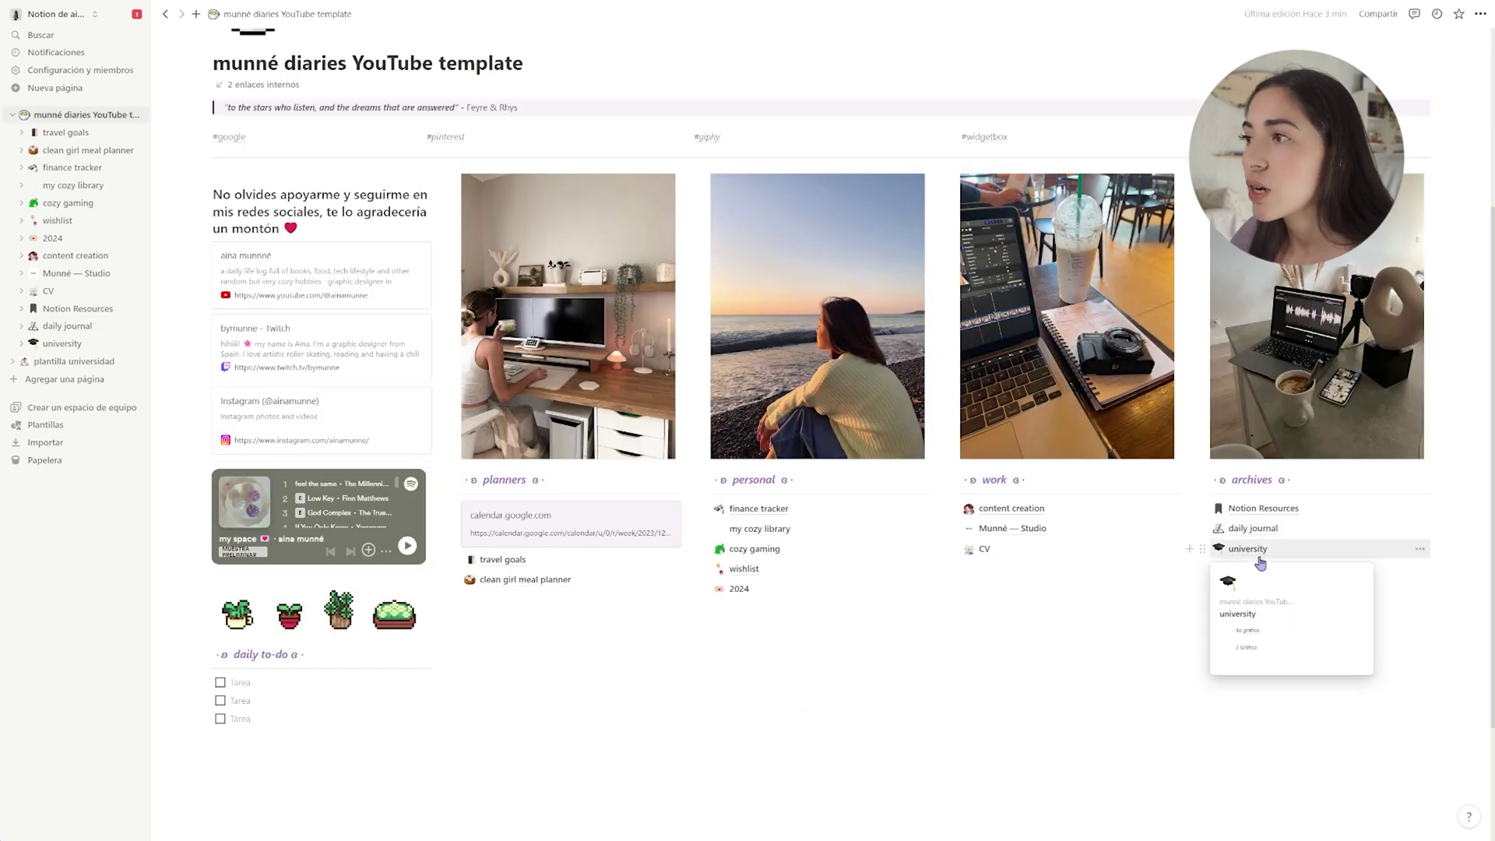
Open the first plantilla asignatura page within the 1st semester of plantilla universidad
{"action": "left_click", "coordinate": [62, 361]}
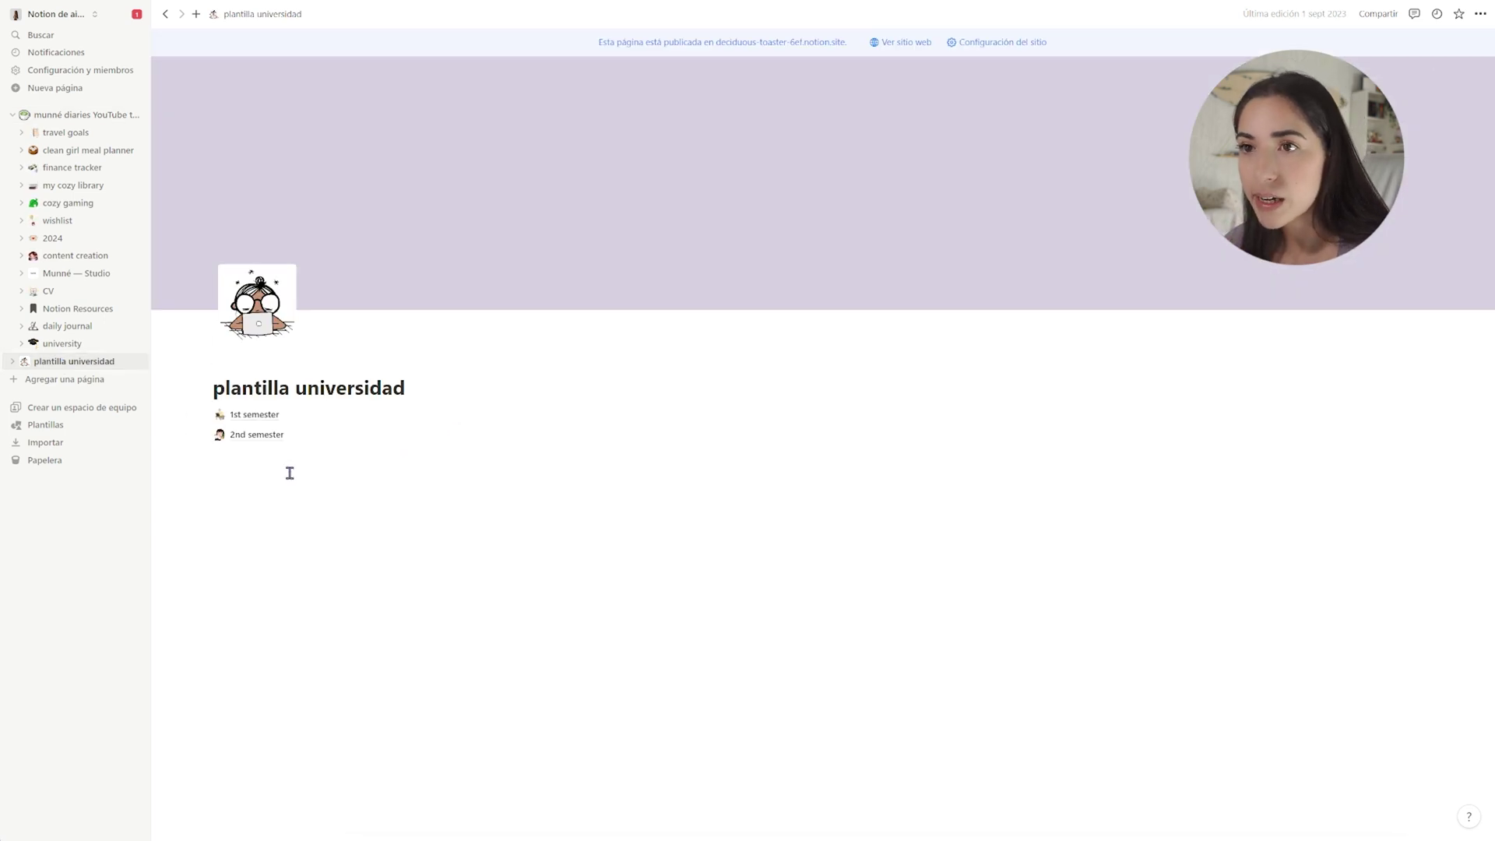
{"action": "left_click", "coordinate": [263, 414]}
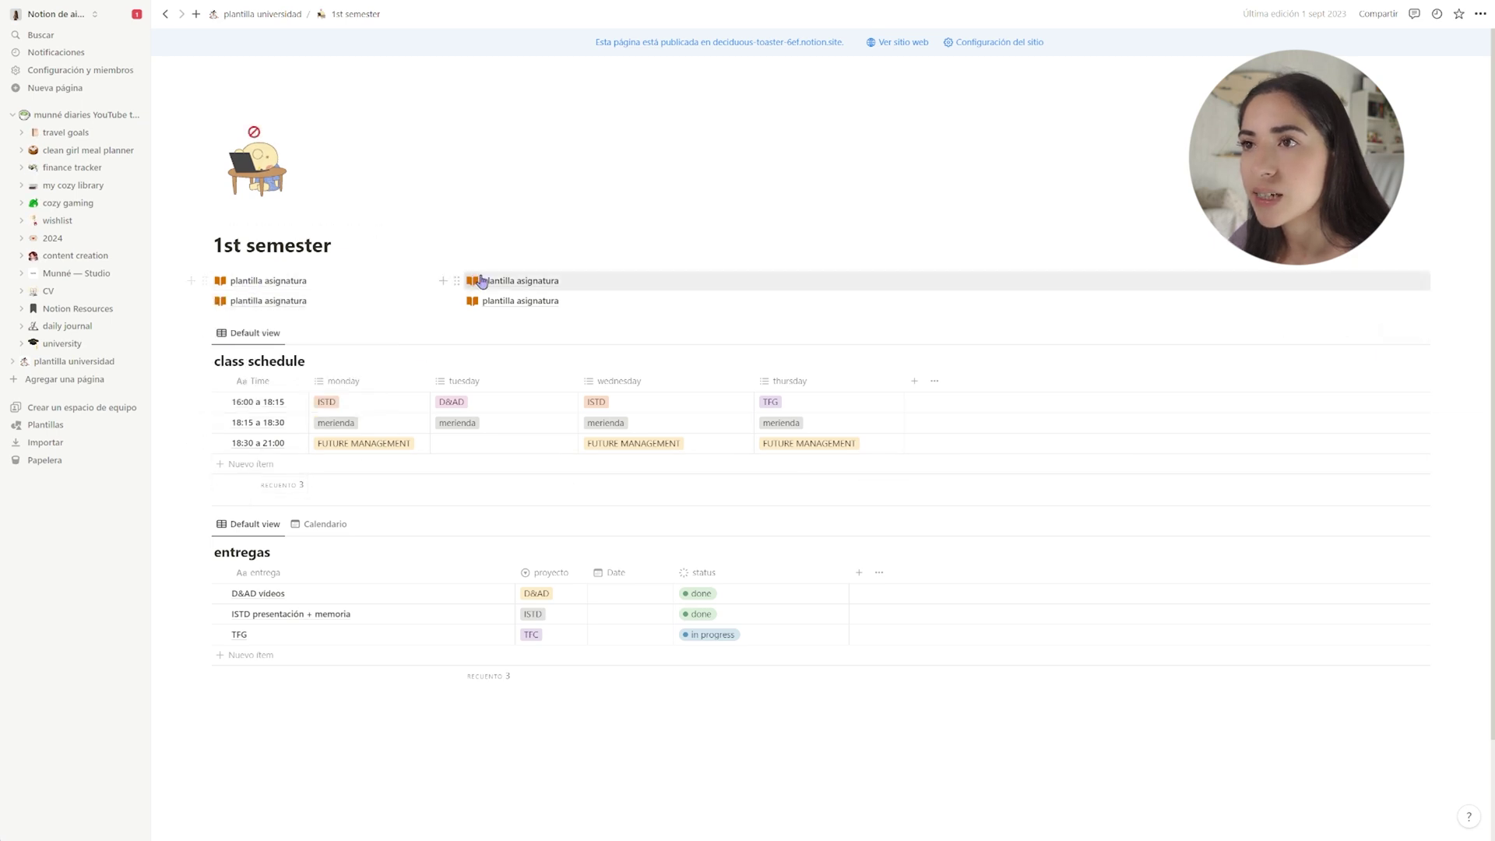
{"action": "left_click", "coordinate": [269, 282]}
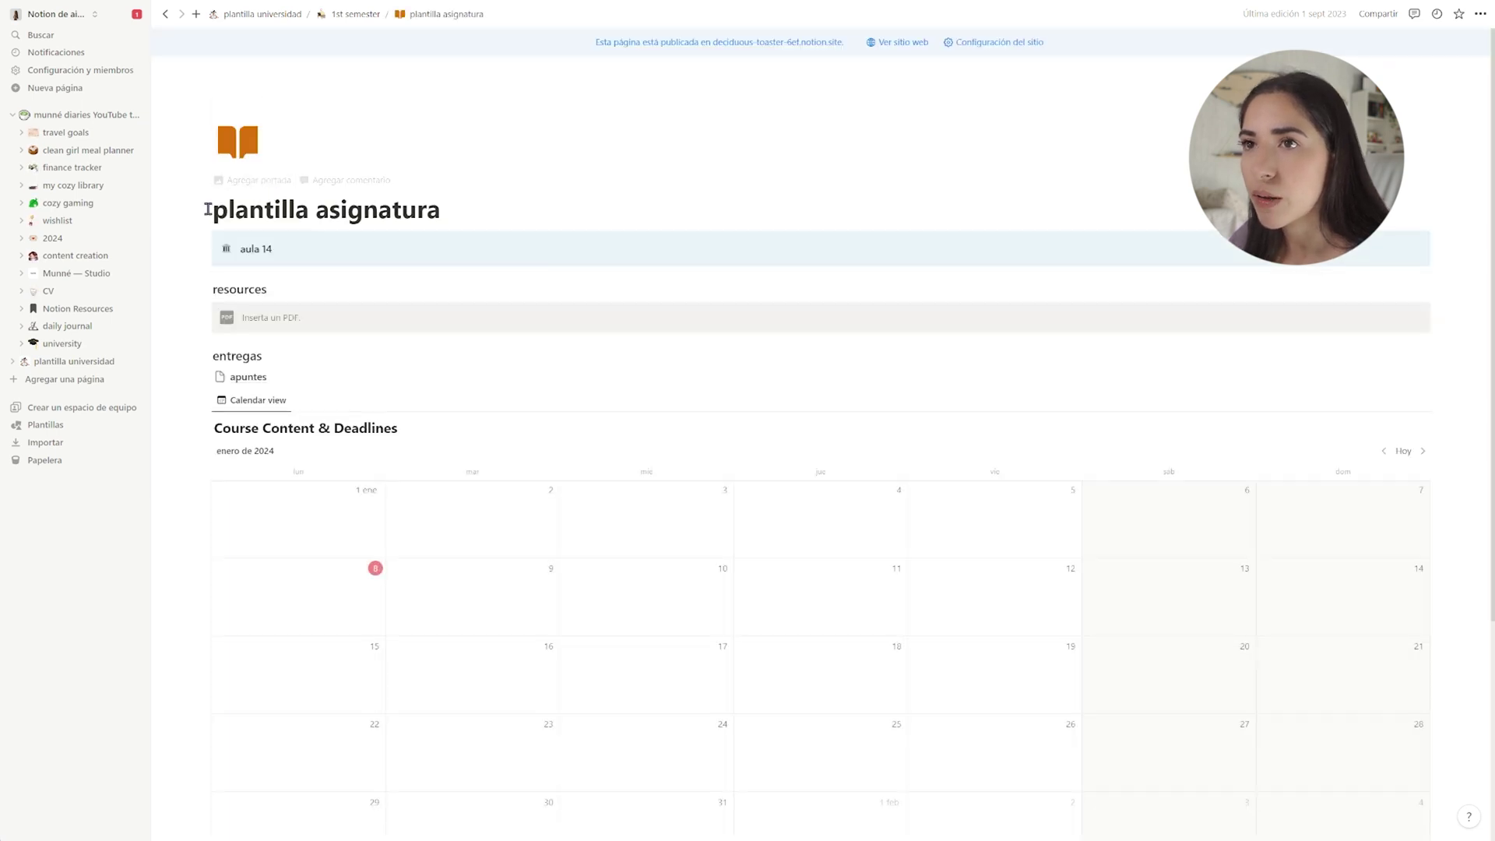
Examine the subject page's classroom callout, resources, apuntes link and Course Content & Deadlines calendar, then return to 1st semester
{"action": "left_click_drag", "start_coordinate": [272, 250], "coordinate": [240, 255]}
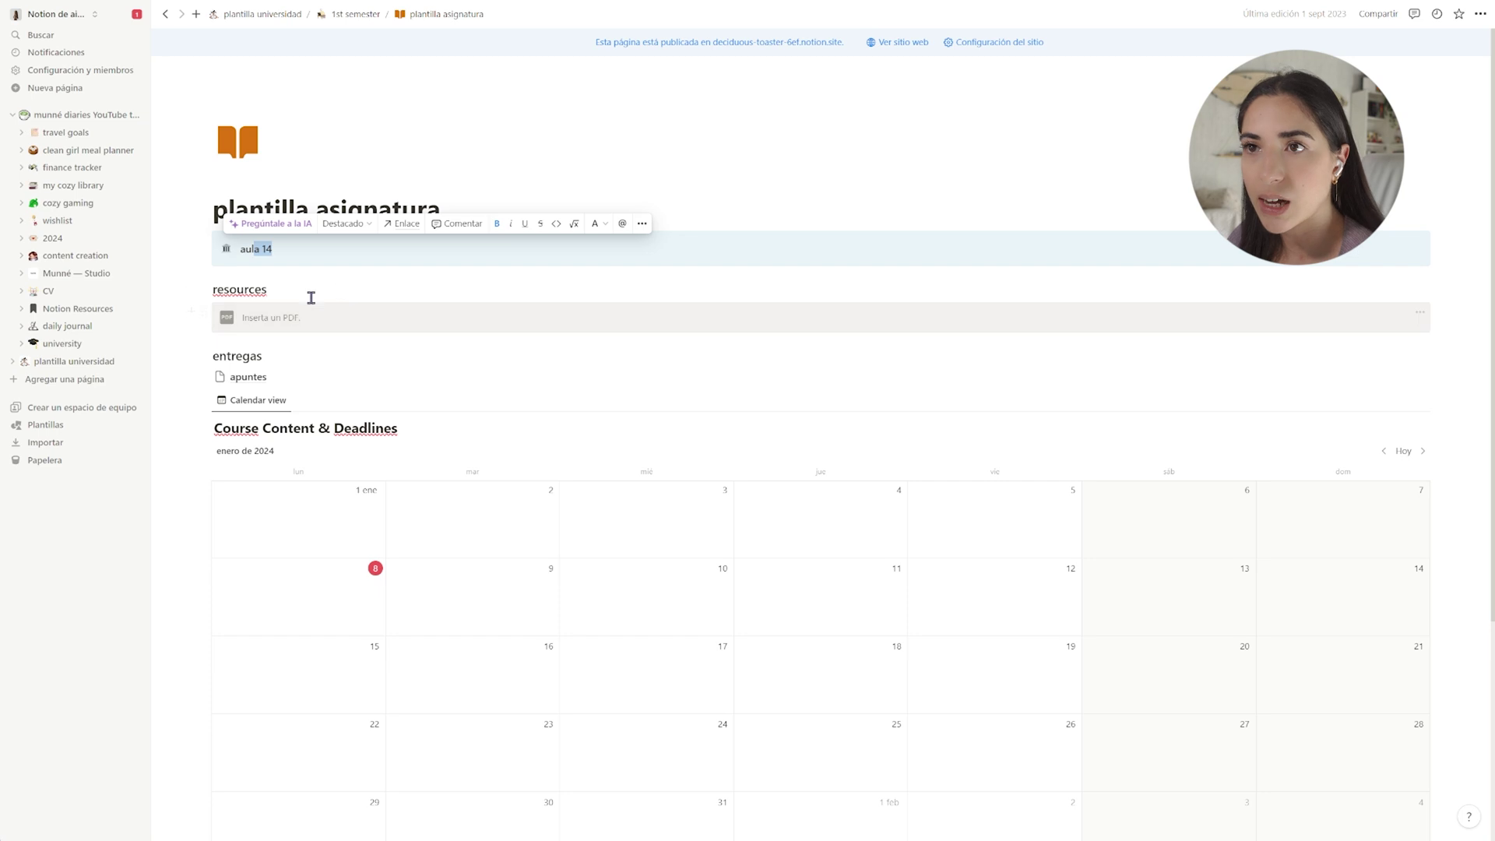
{"action": "mouse_move", "coordinate": [265, 382]}
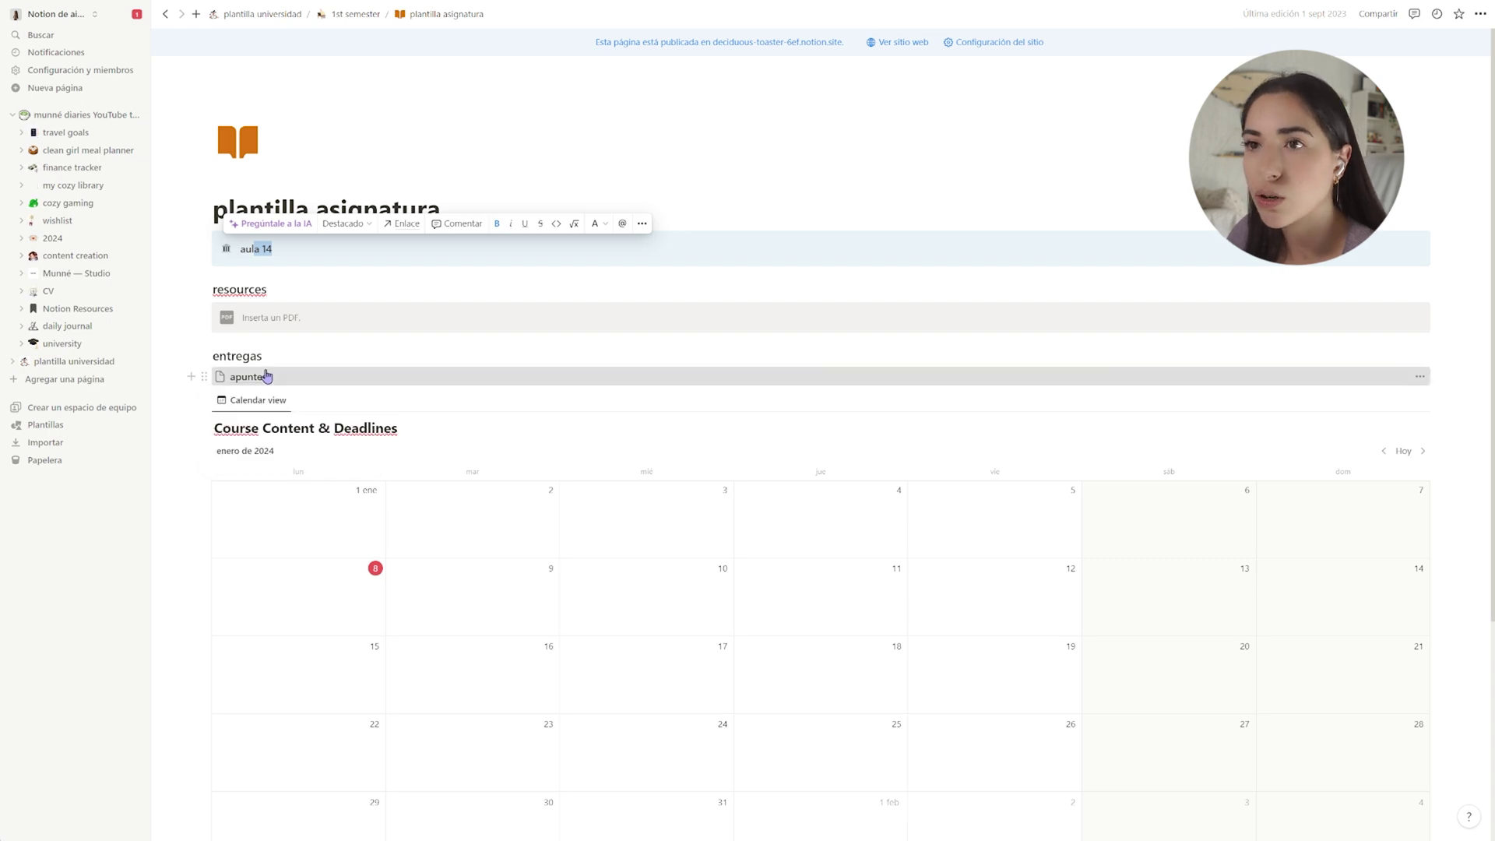
{"action": "key", "text": "Escape"}
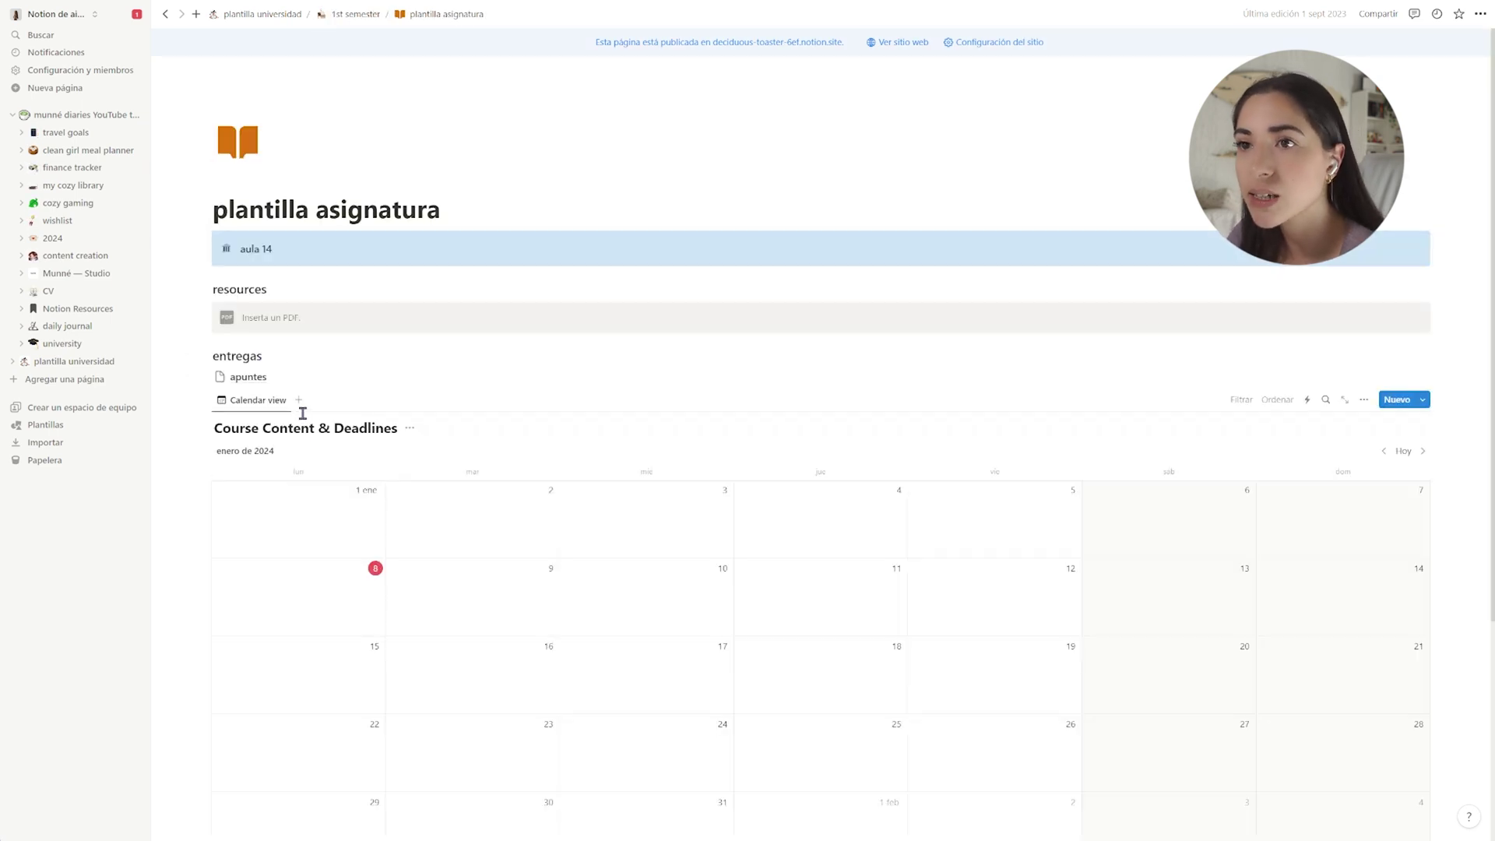
{"action": "scroll", "coordinate": [317, 434], "scroll_direction": "down", "scroll_amount": 3}
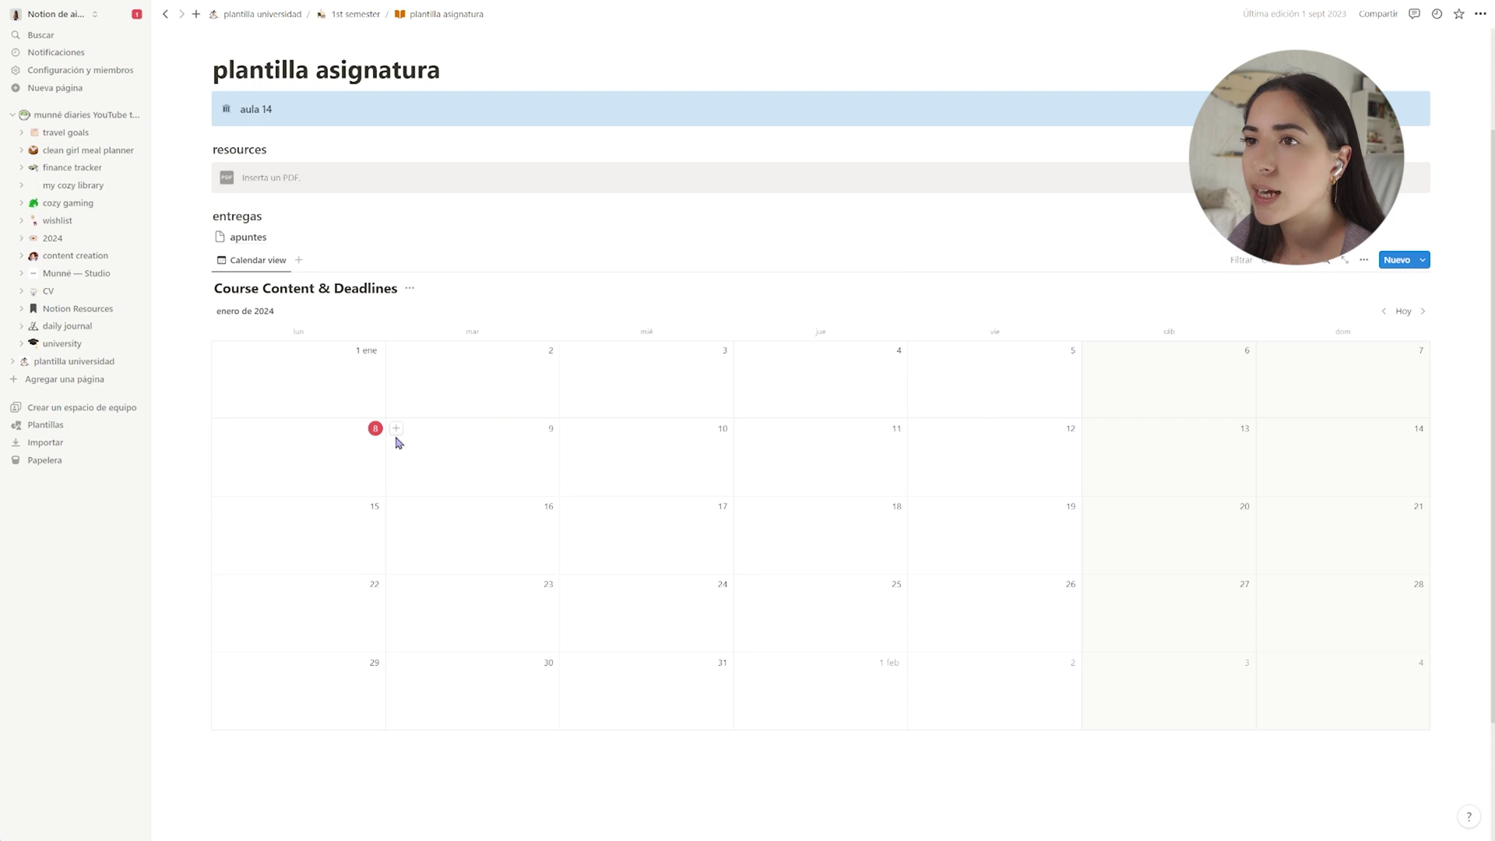
{"action": "scroll", "coordinate": [272, 311], "scroll_direction": "up", "scroll_amount": 3}
{"action": "key", "text": "alt+Left"}
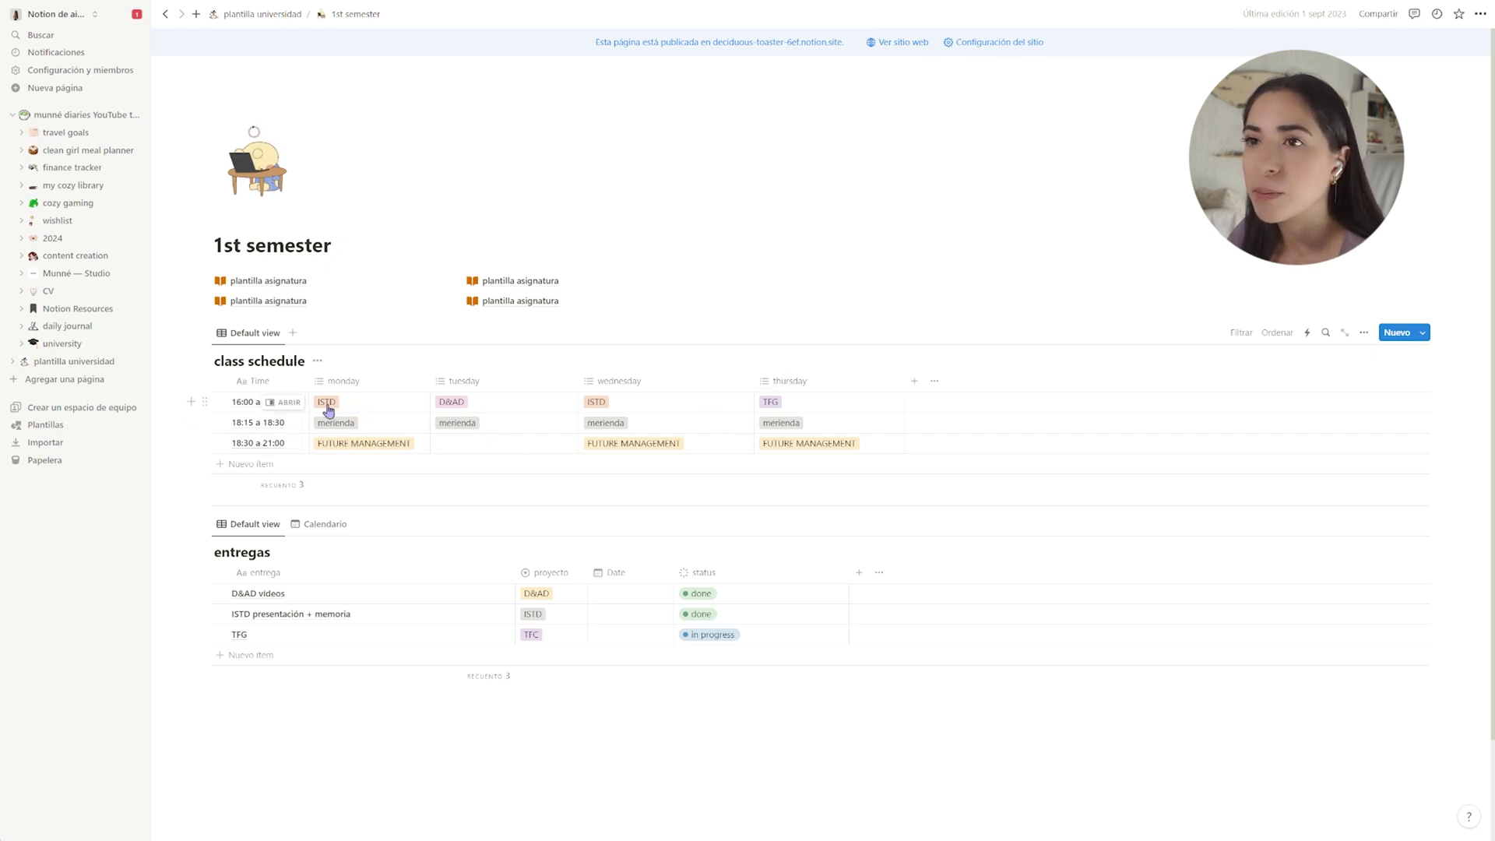
{"action": "left_click", "coordinate": [238, 465]}
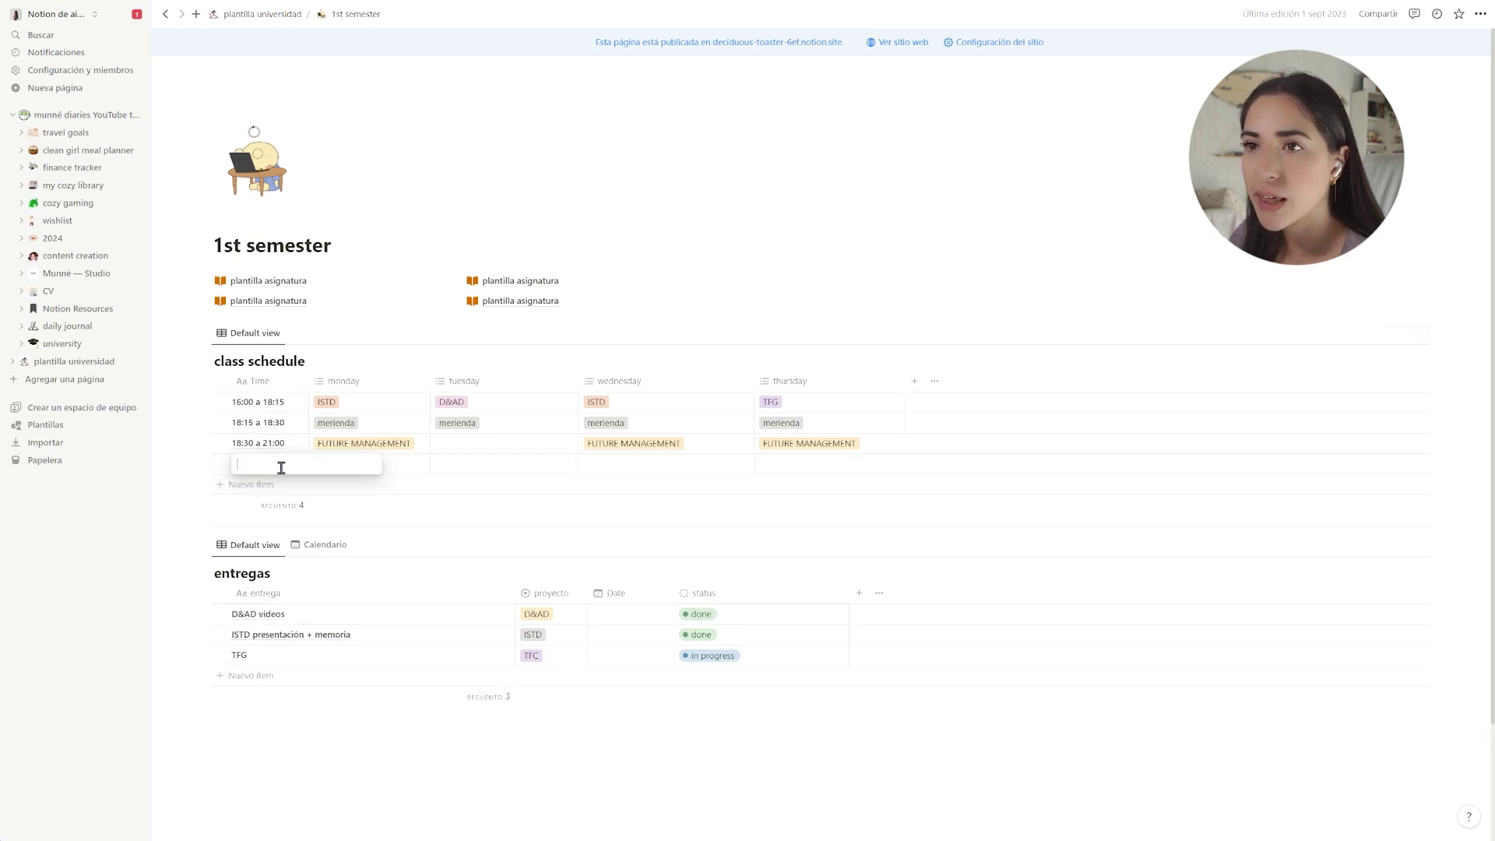
{"action": "key", "text": "Escape"}
{"action": "left_click", "coordinate": [221, 466]}
{"action": "key", "text": "Delete"}
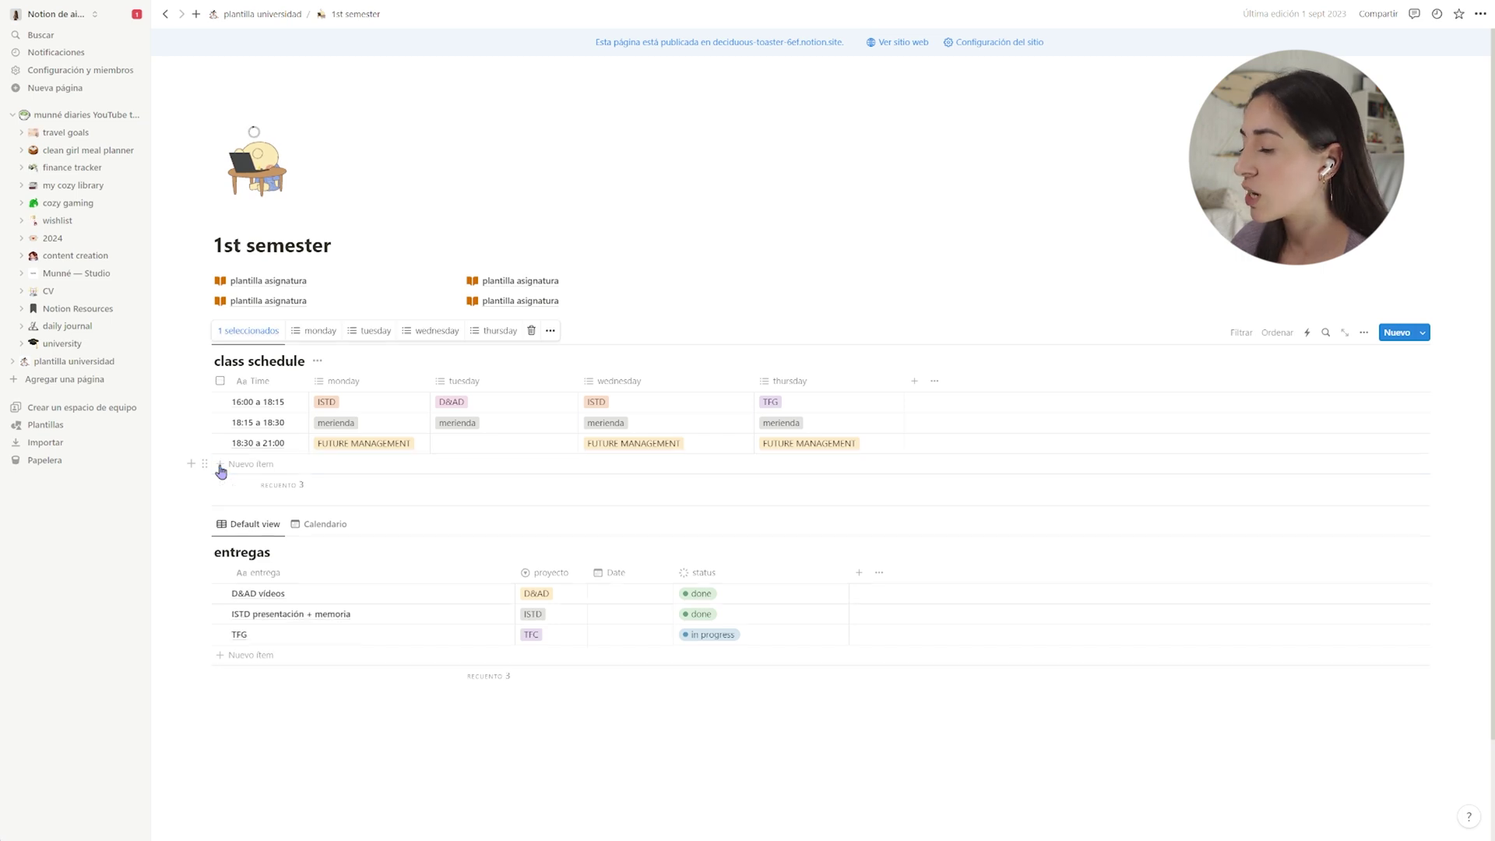
Try to enter a new "mates" option in the monday cell of the 18:30 a 21:00 row in the class schedule
{"action": "left_click", "coordinate": [374, 444]}
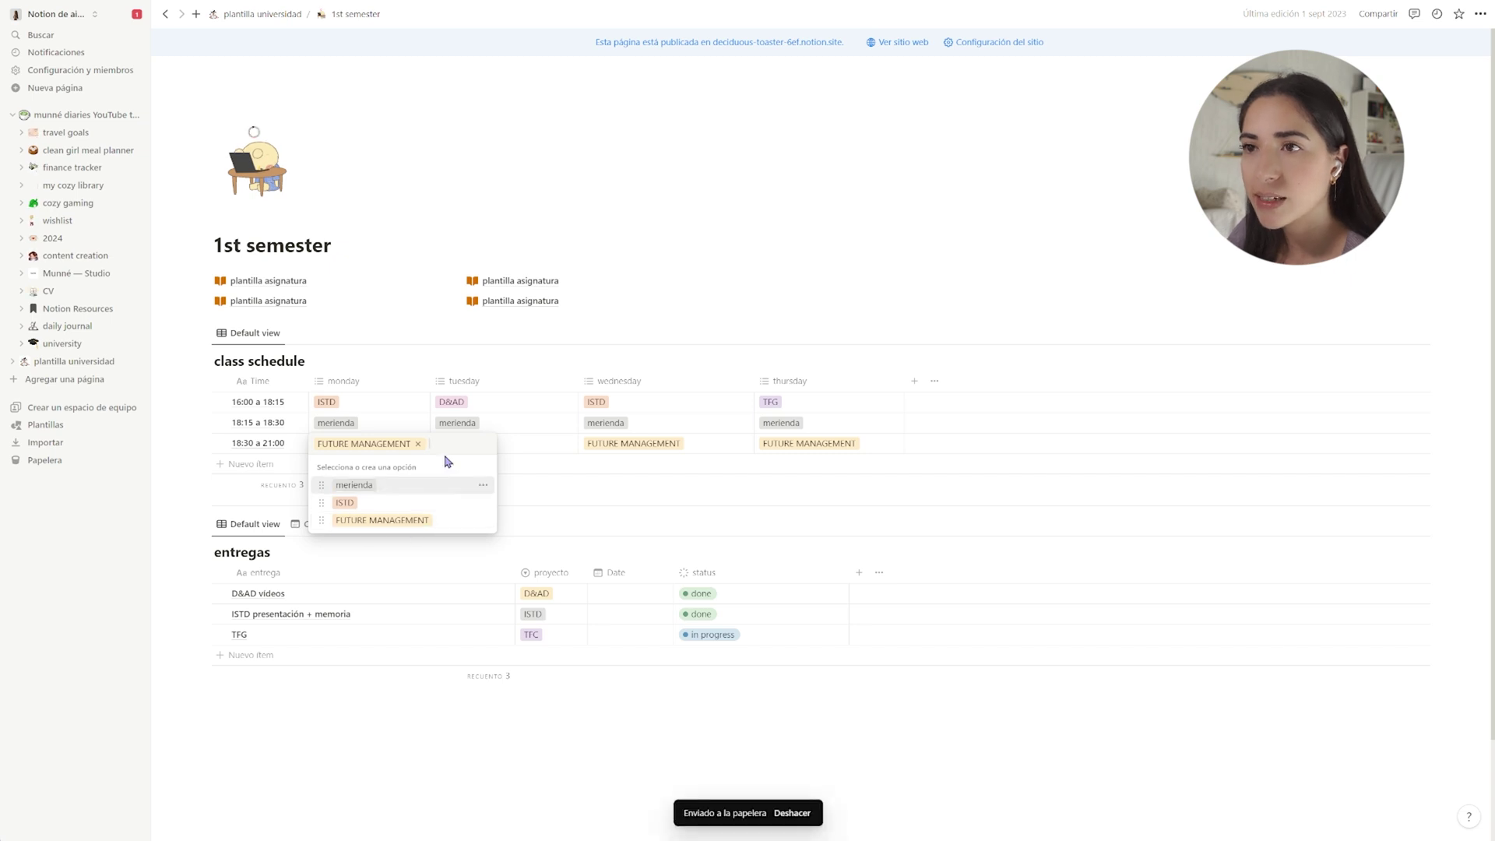
{"action": "type", "text": "mates"}
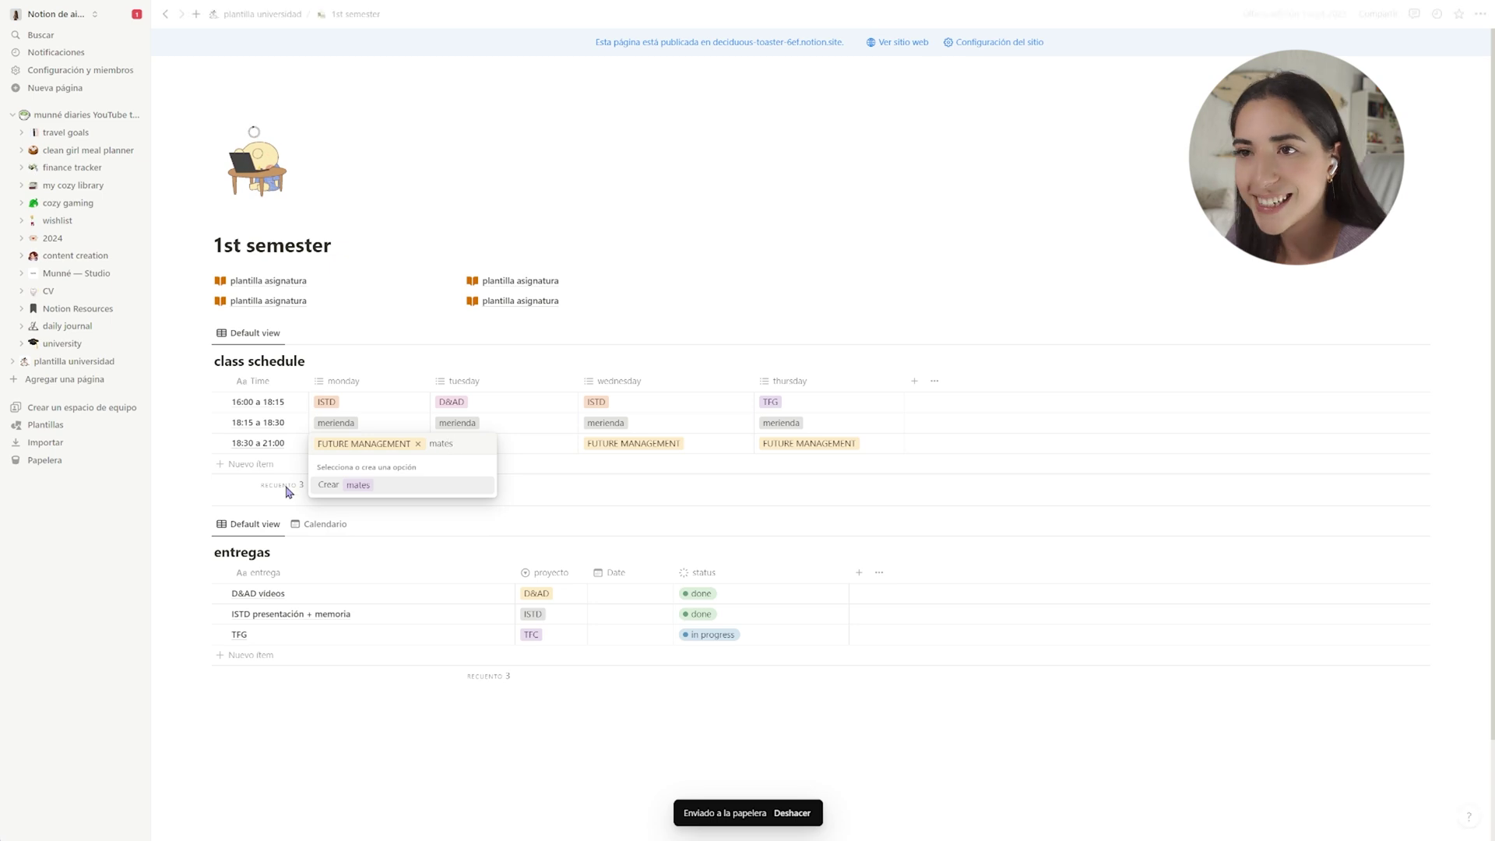
{"action": "key", "text": "BackSpace"}
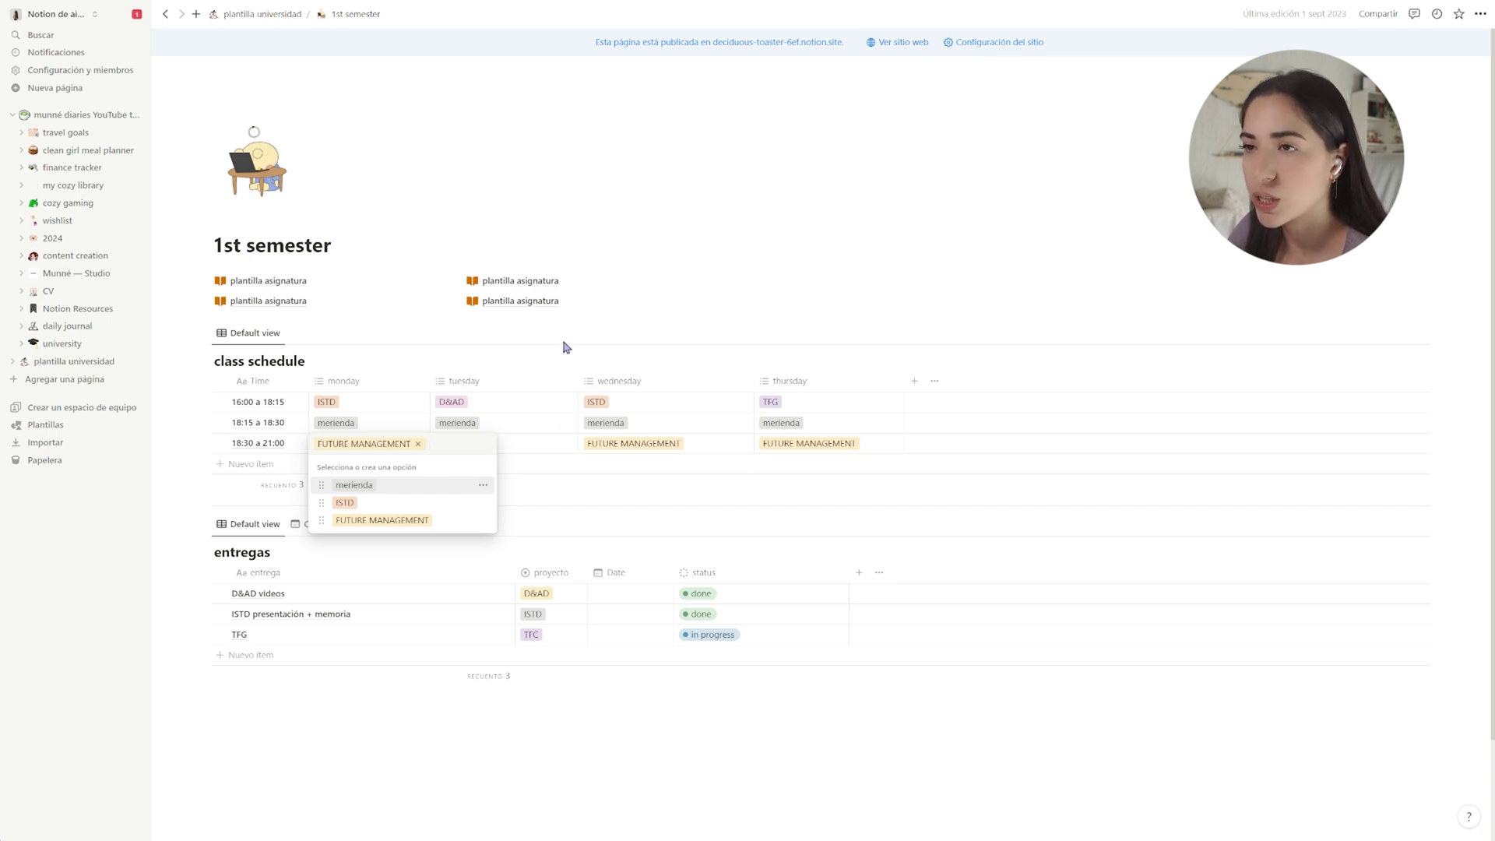
{"action": "key", "text": "Escape"}
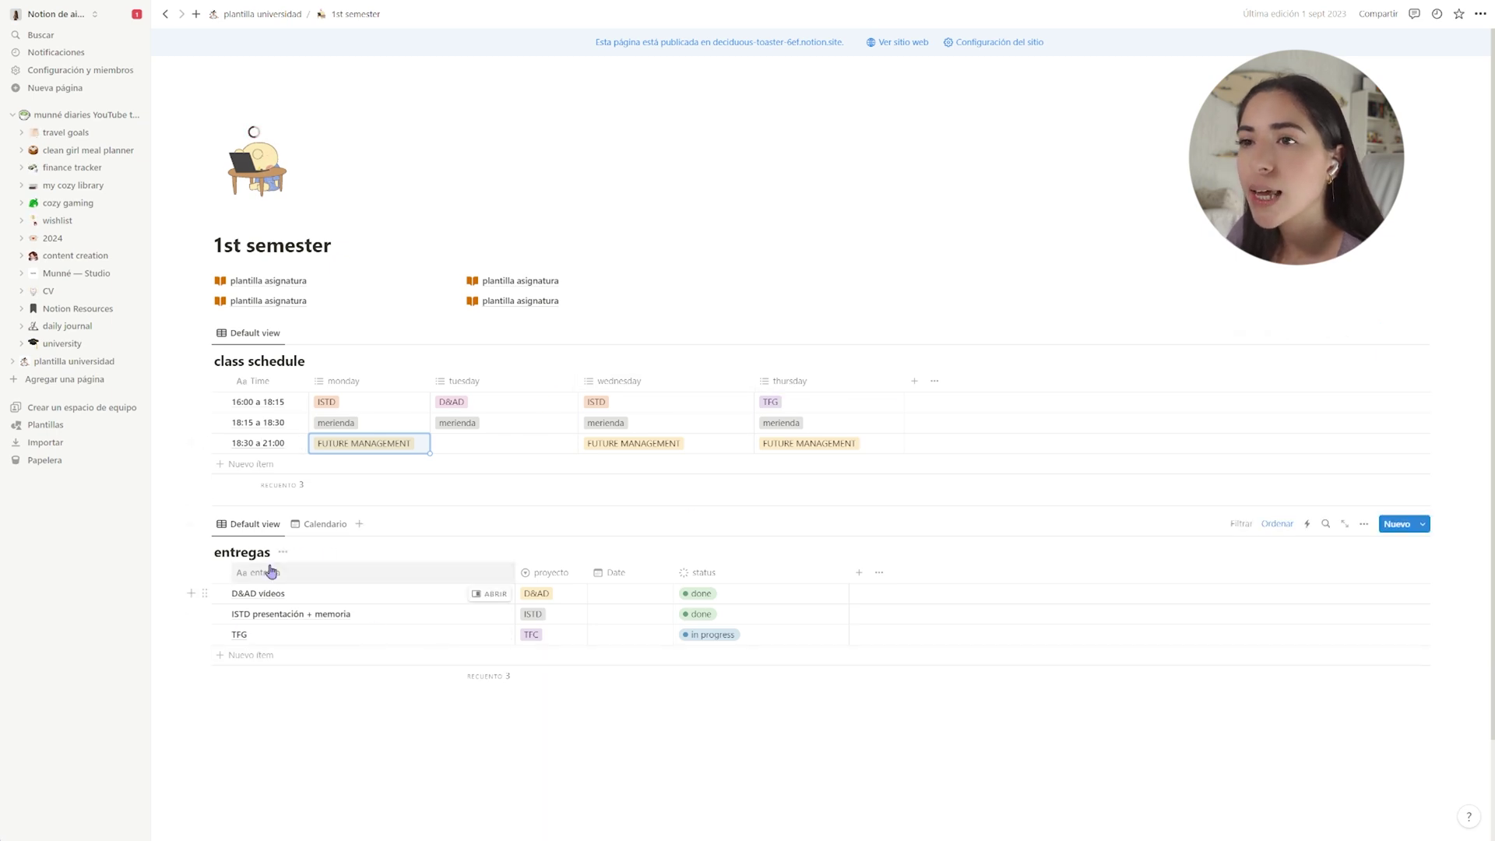
View the entregas database as a calendar and return it to its default table view
{"action": "left_click", "coordinate": [320, 524]}
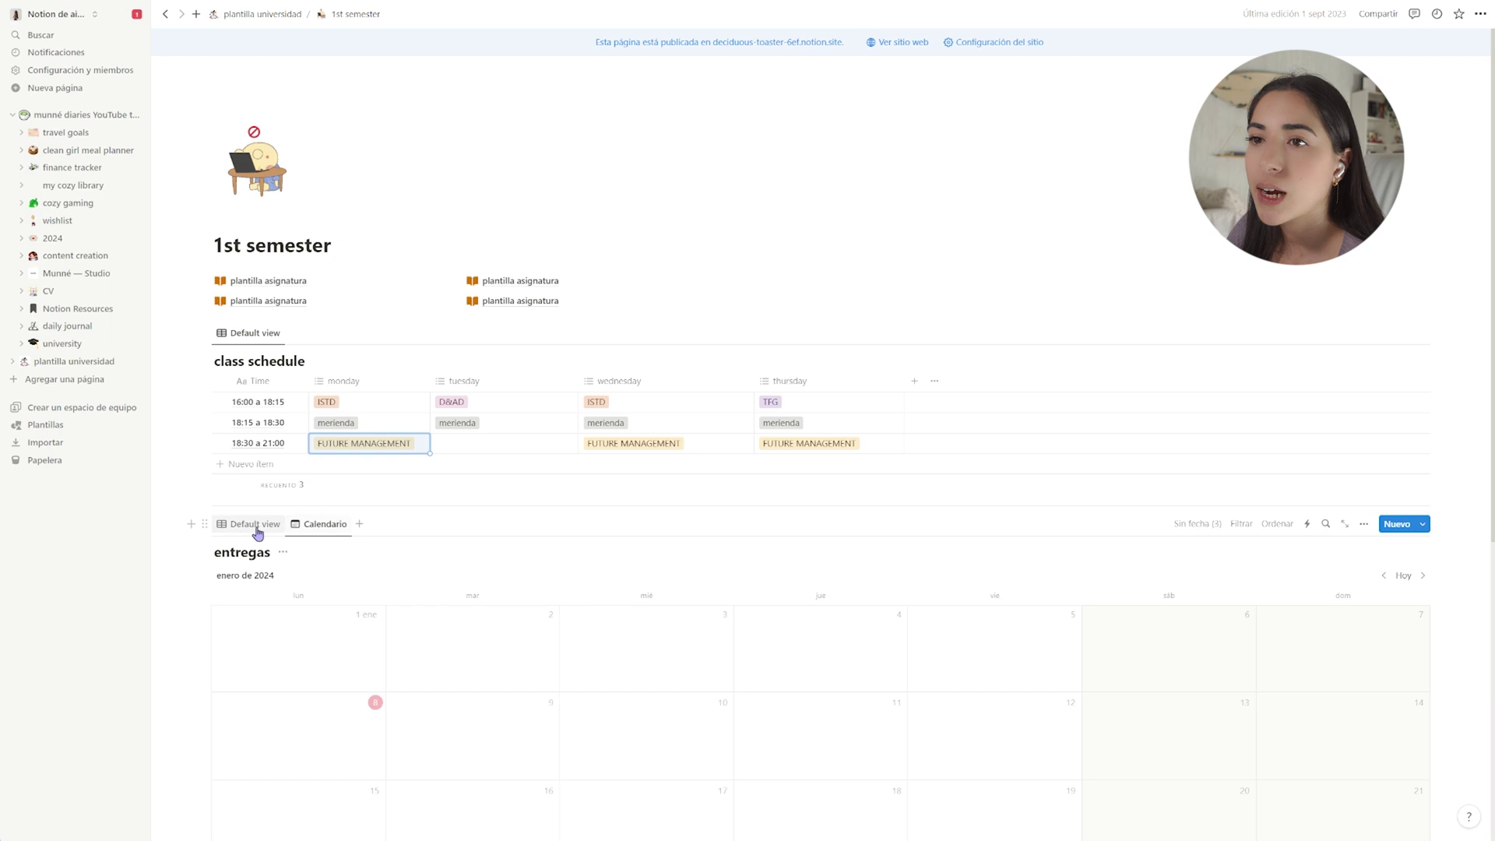
{"action": "left_click", "coordinate": [258, 524]}
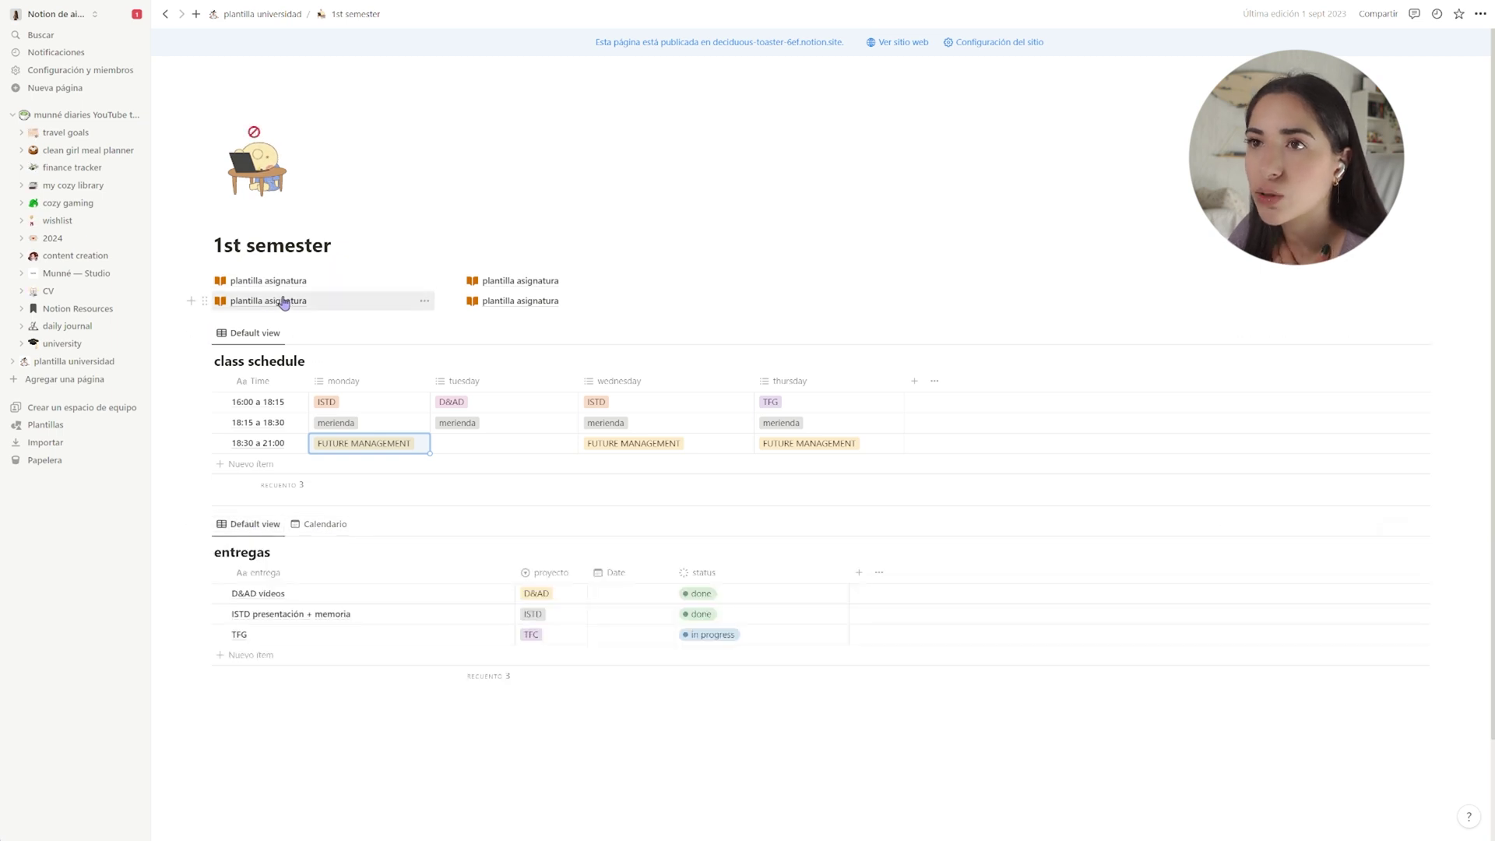
{"action": "mouse_move", "coordinate": [284, 303]}
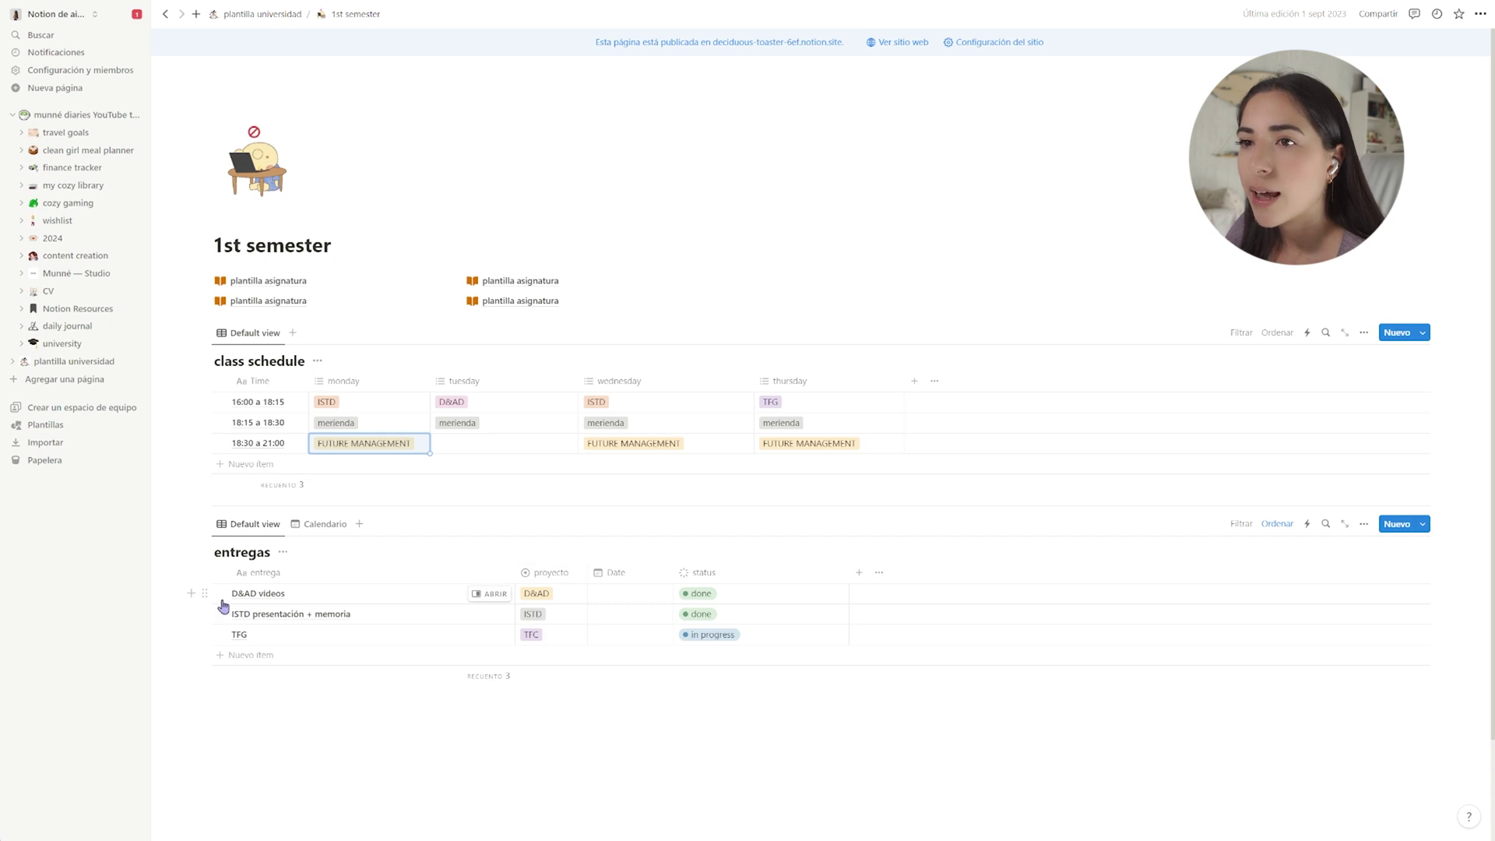
Look at the proyecto and status options of the D&AD videos row in the entregas table
{"action": "left_click", "coordinate": [539, 596]}
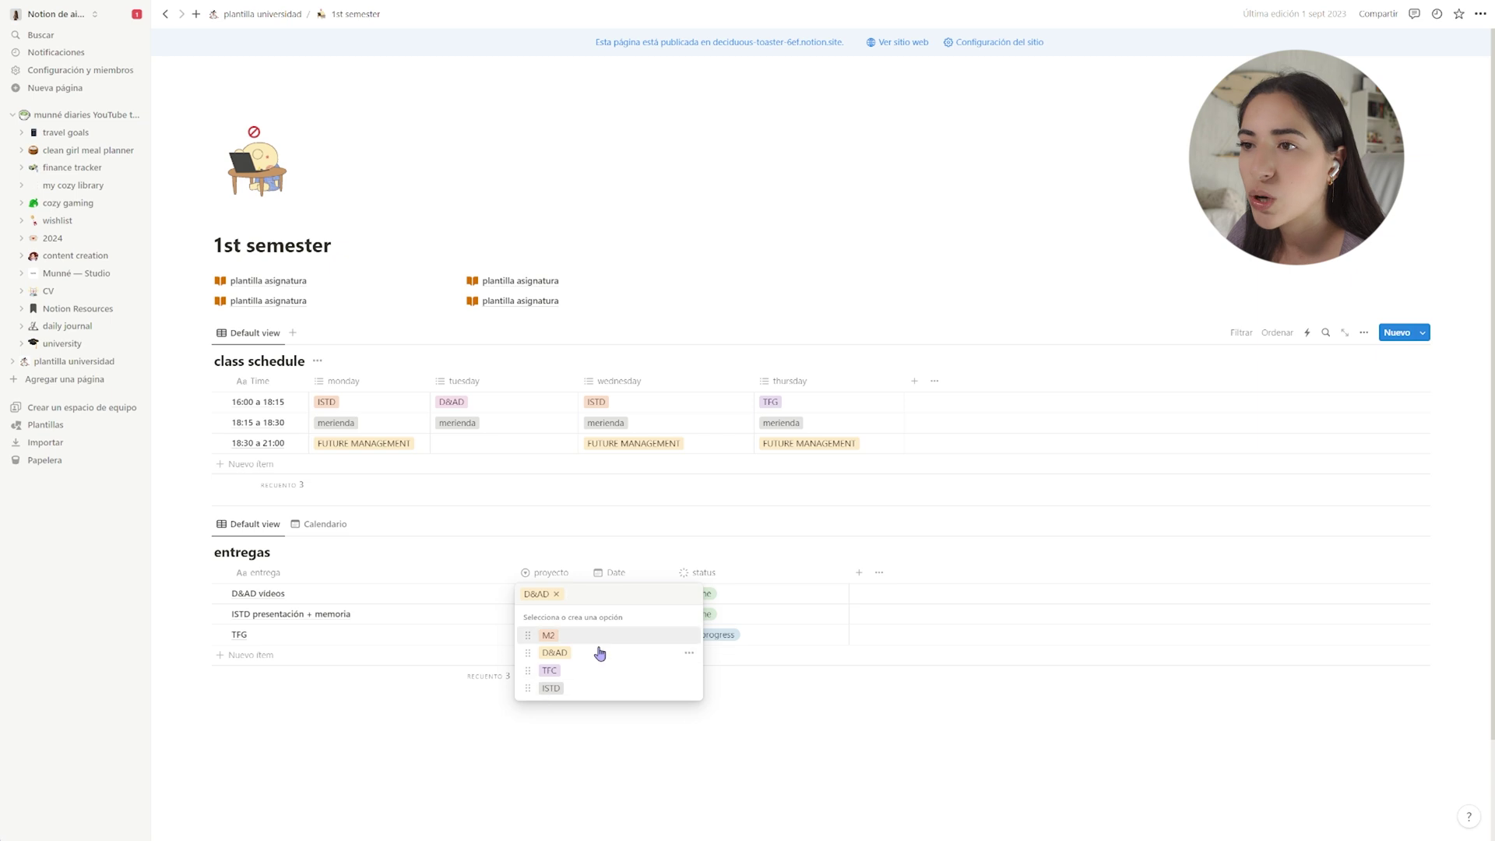
{"action": "key", "text": "Escape"}
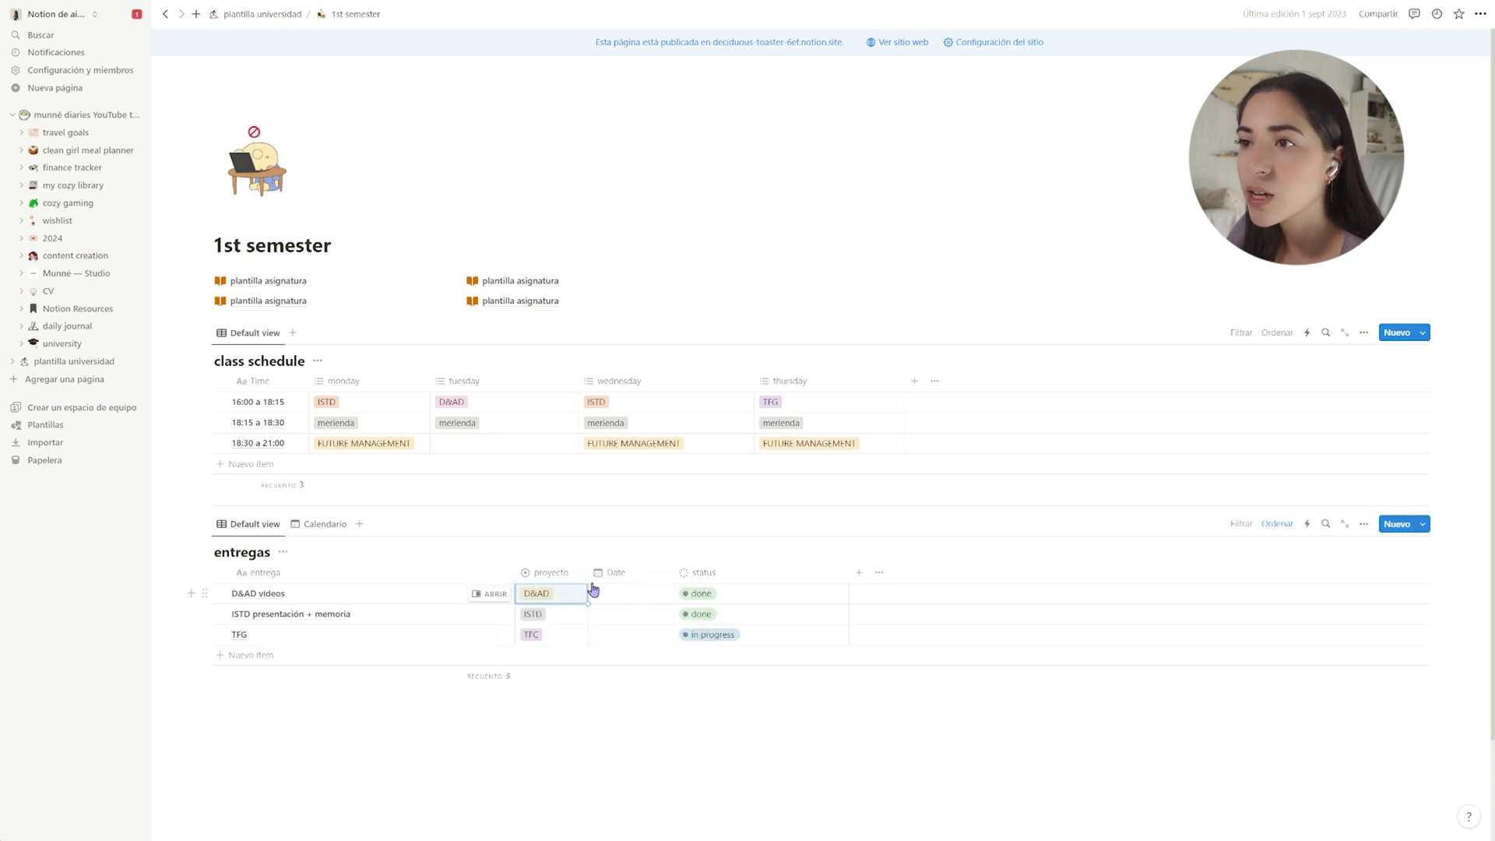
{"action": "left_click", "coordinate": [709, 597]}
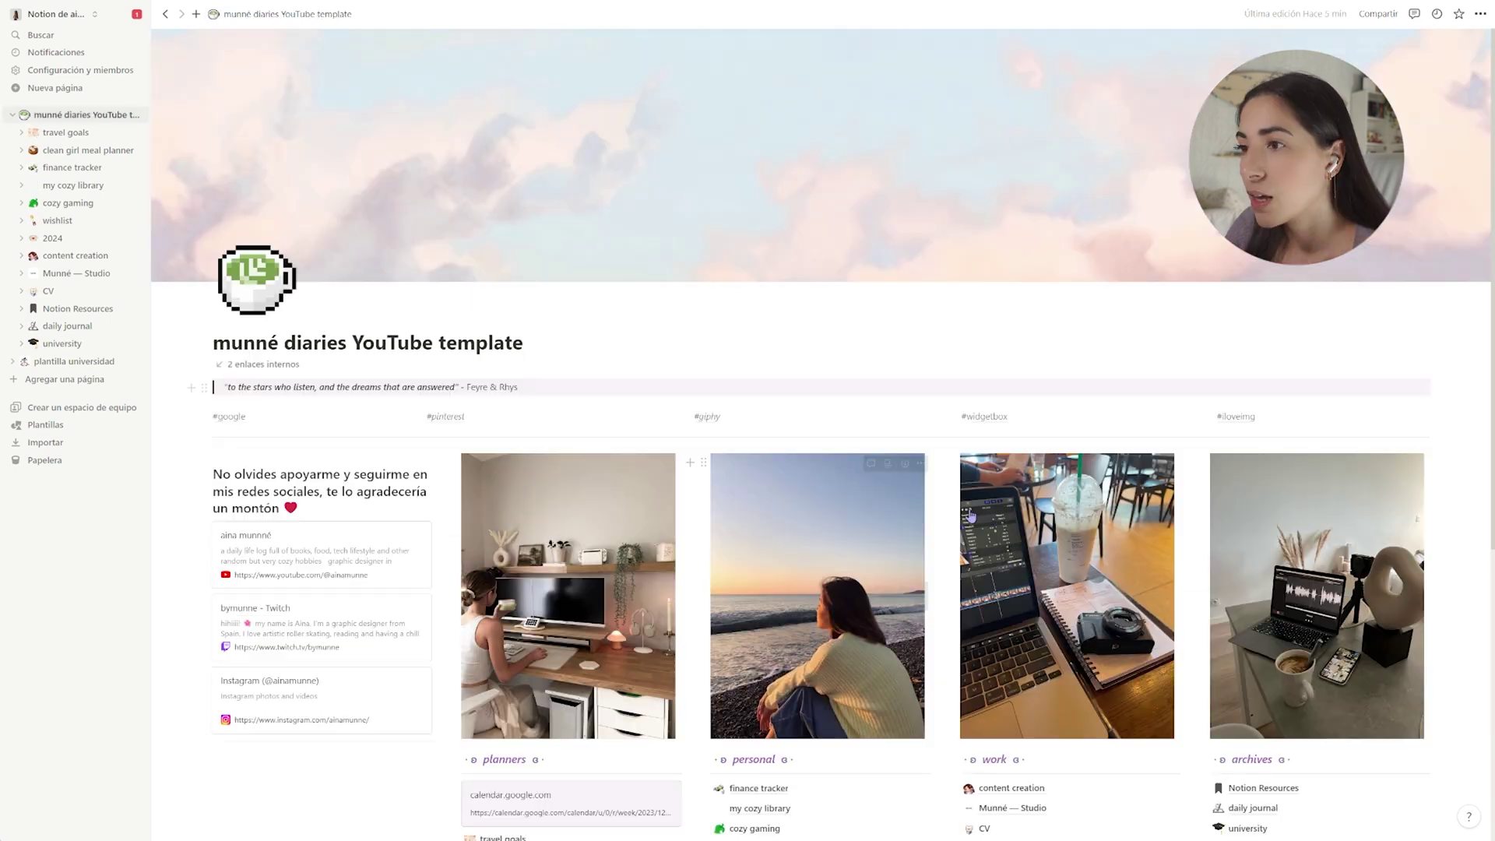
Try turning the social media support heading on the main template page into plain text, and undo the change
{"action": "scroll", "coordinate": [973, 518], "scroll_direction": "down", "scroll_amount": 3}
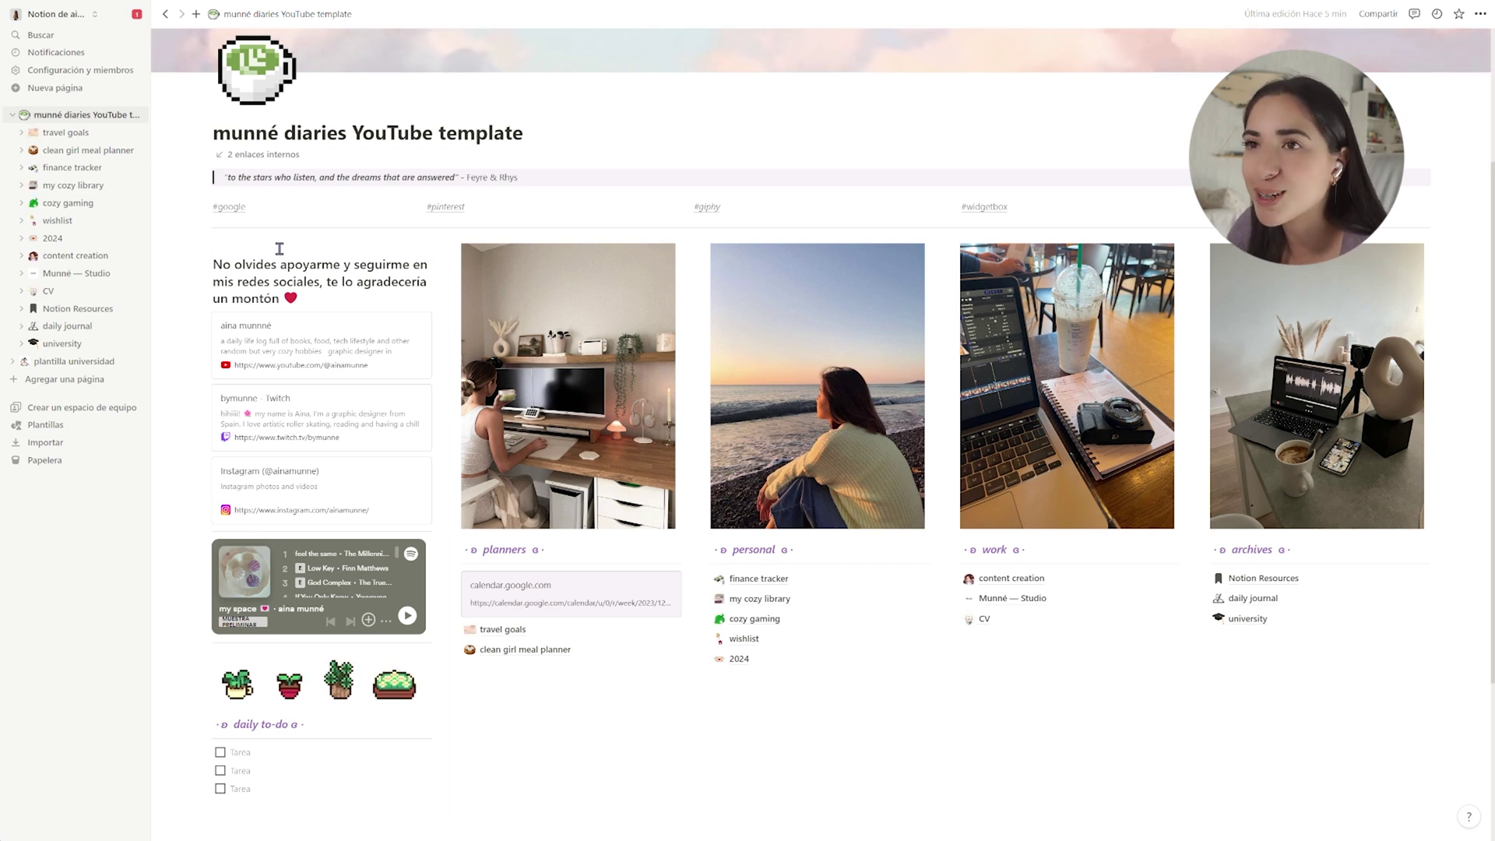
{"action": "key", "text": "BackSpace"}
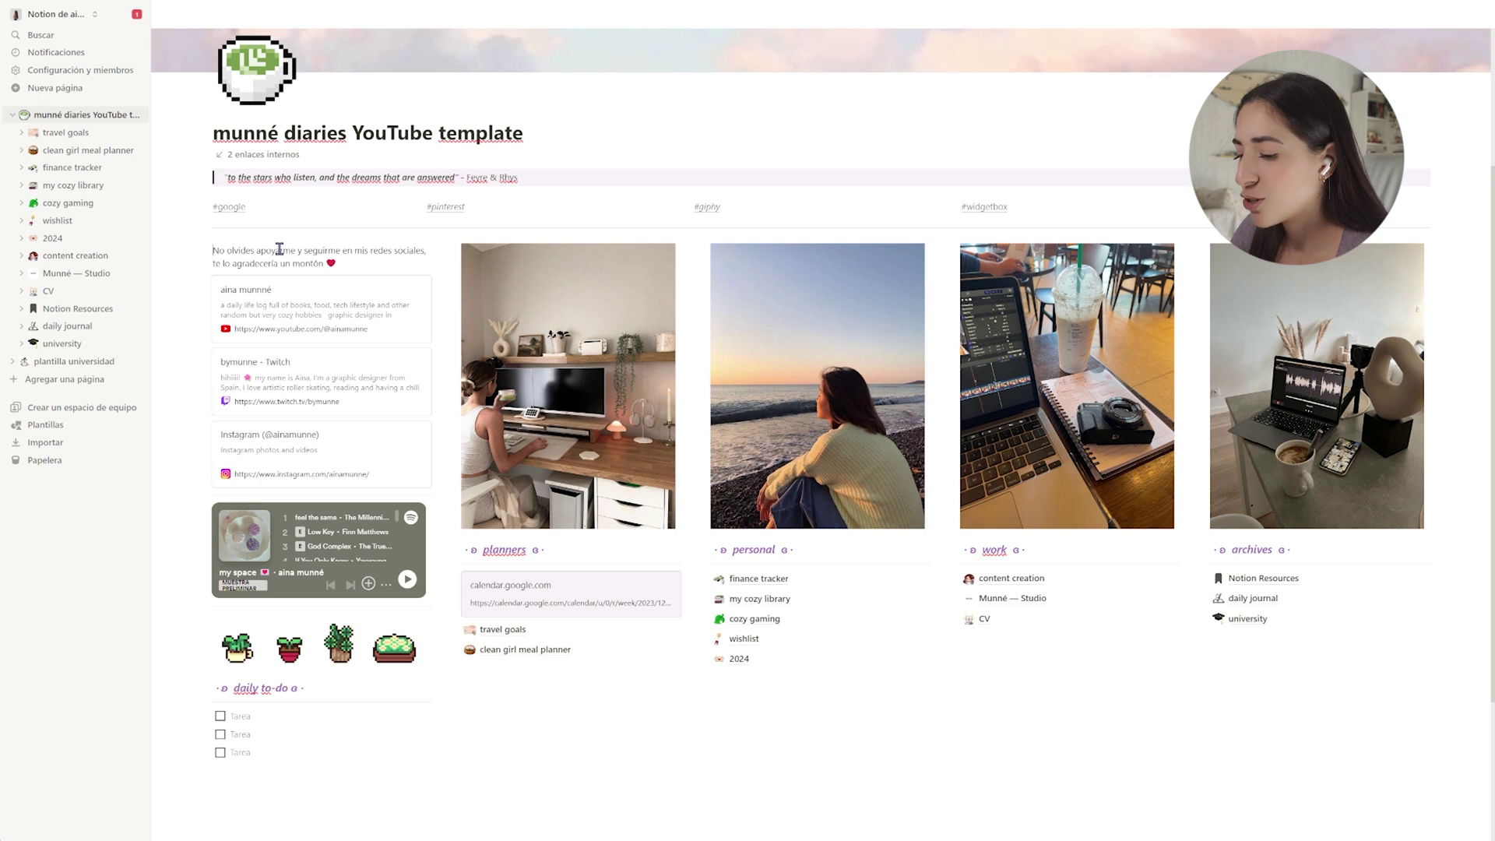
{"action": "key", "text": "ctrl+z"}
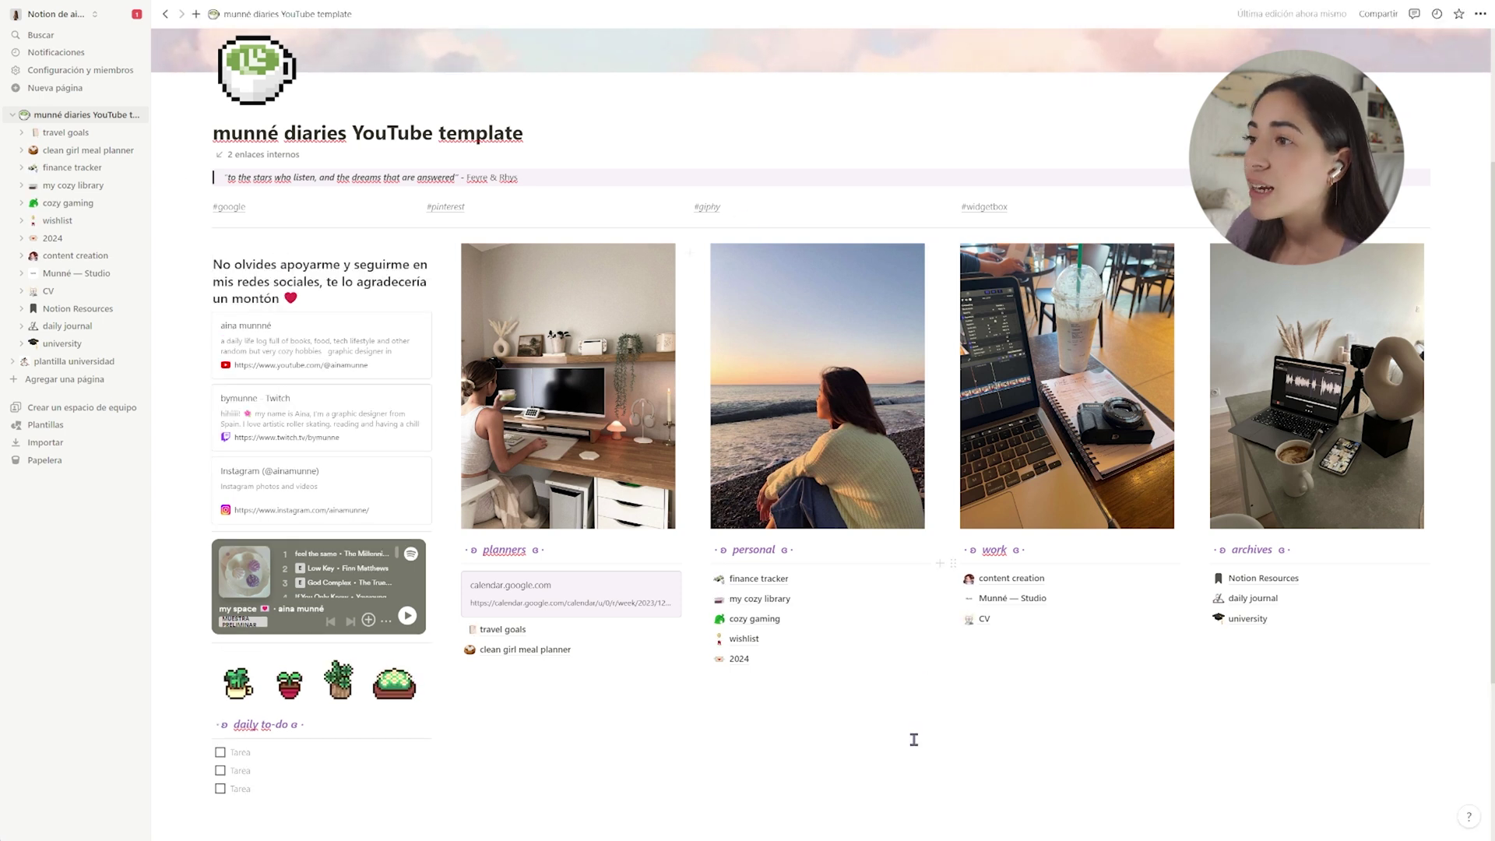